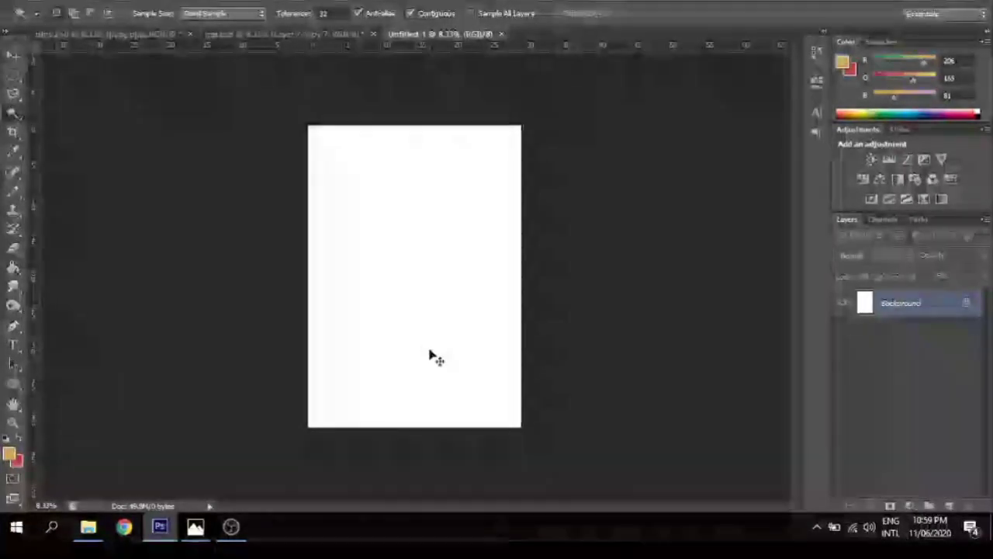
- Create a new empty Layer 1 above the Background with Ctrl+Shift+N
{"action": "key", "text": "ctrl+shift+n"}
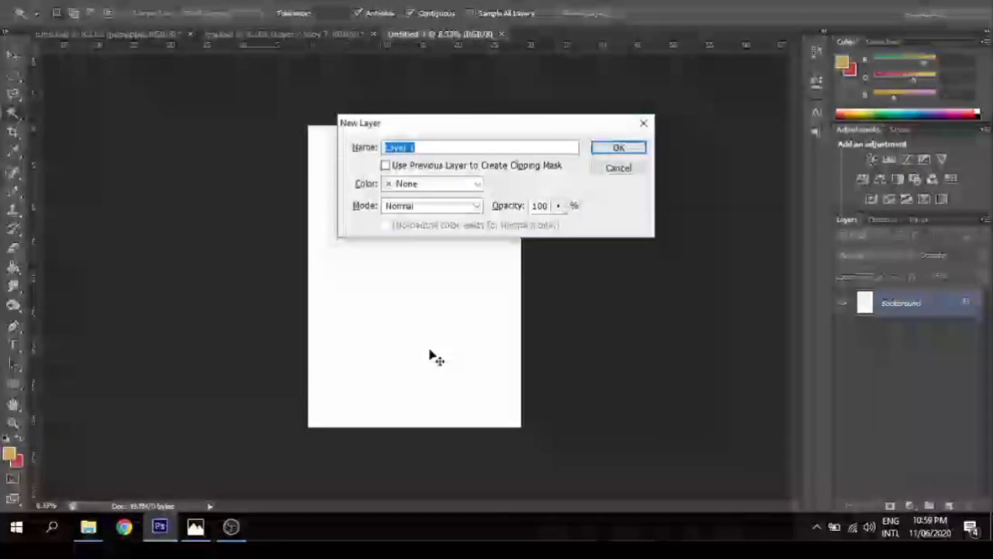
{"action": "left_click", "coordinate": [619, 148]}
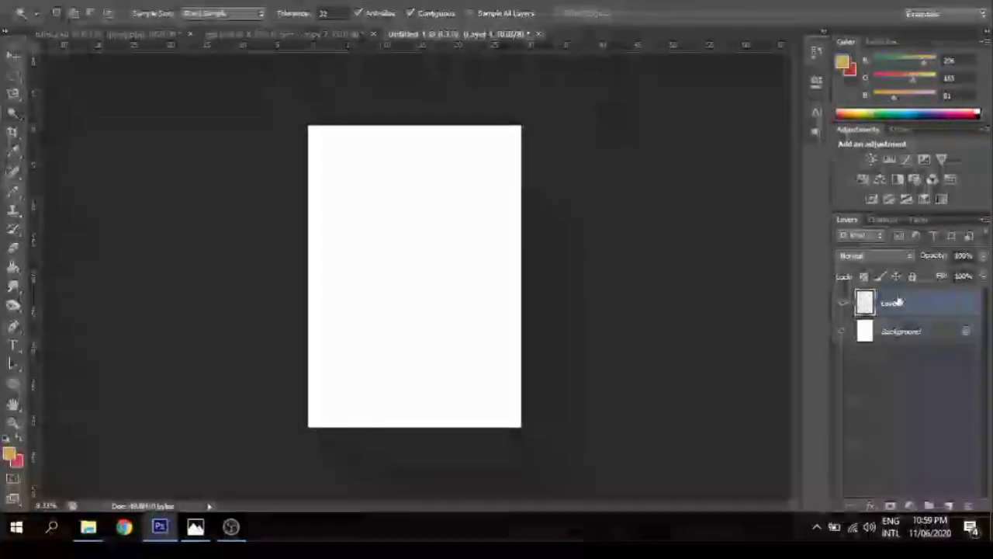
{"action": "mouse_move", "coordinate": [88, 527]}
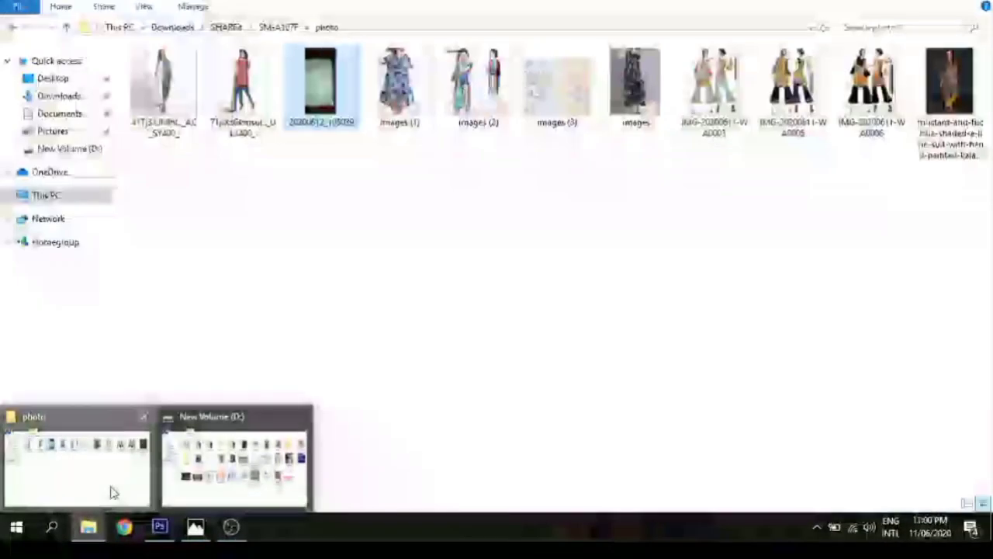
- Drag the sketch photo 20200612_105039 from the photo folder onto the Photoshop canvas
{"action": "left_click", "coordinate": [111, 492]}
{"action": "mouse_move", "coordinate": [313, 87]}
{"action": "left_mouse_down"}
{"action": "mouse_move", "coordinate": [278, 362]}
{"action": "mouse_move", "coordinate": [245, 495]}
{"action": "mouse_move", "coordinate": [370, 342]}
{"action": "mouse_move", "coordinate": [412, 307]}
{"action": "left_mouse_up"}
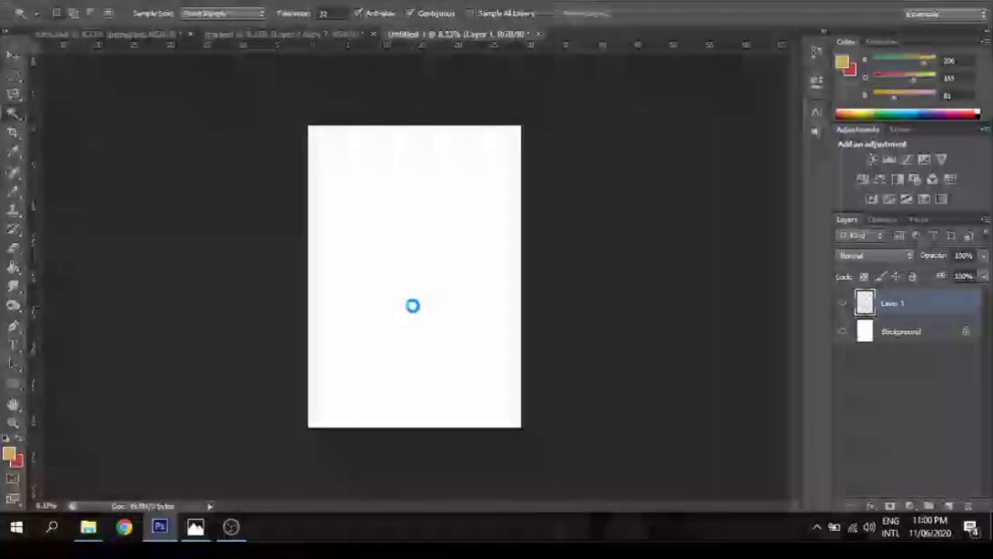
- Place the sketch photo, then enlarge it and move it up over the page
{"action": "key", "text": "Return"}
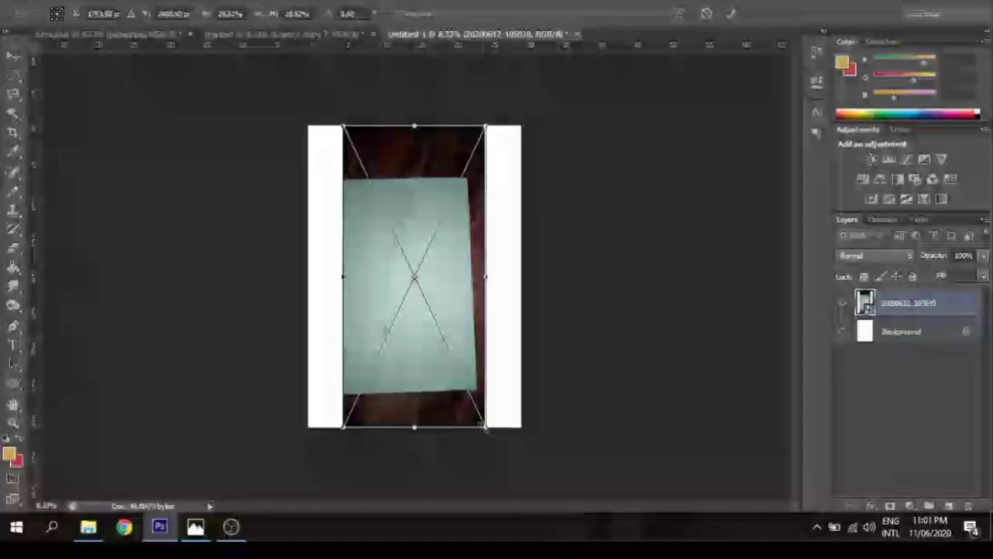
{"action": "left_click_drag", "start_coordinate": [485, 428], "coordinate": [518, 495]}
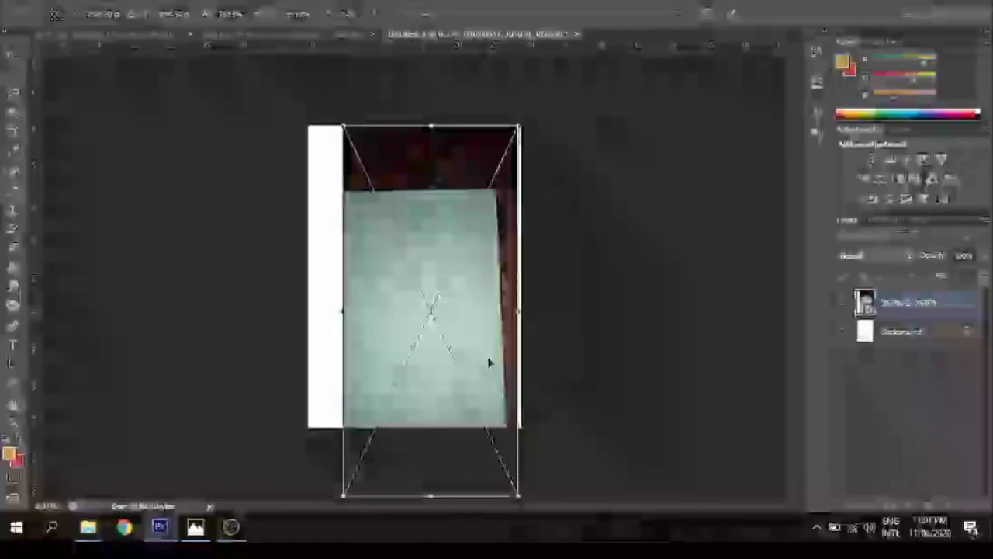
{"action": "left_click_drag", "start_coordinate": [488, 362], "coordinate": [447, 288]}
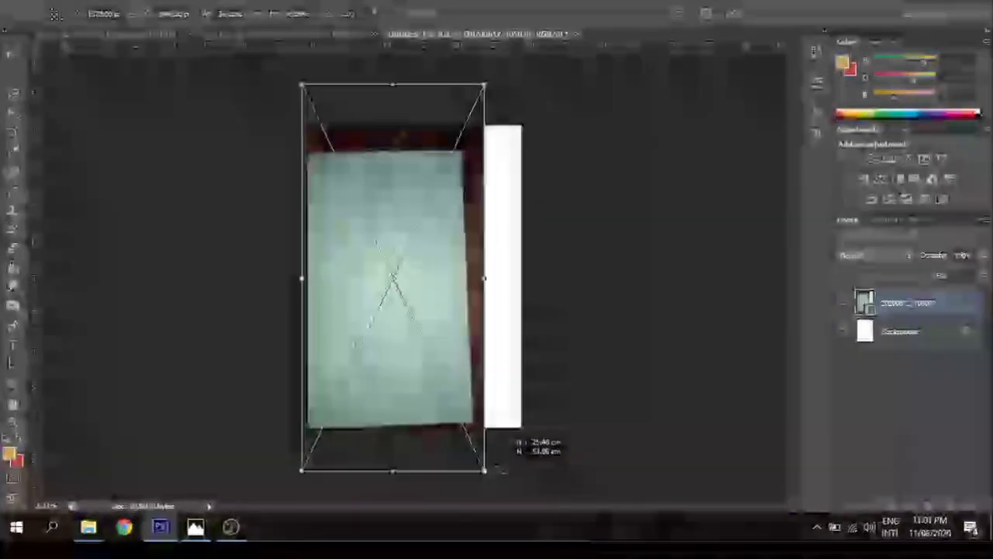
{"action": "left_click_drag", "start_coordinate": [477, 456], "coordinate": [505, 492]}
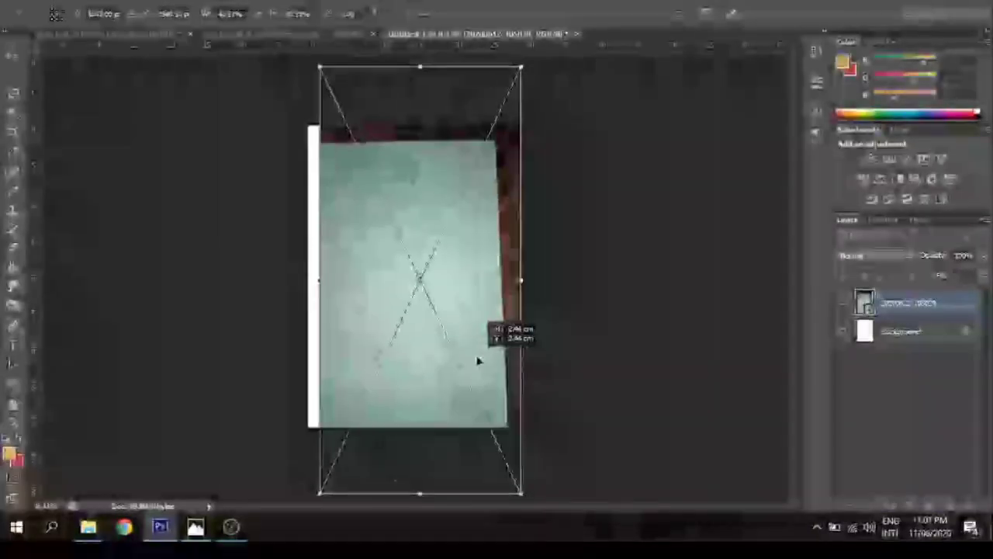
{"action": "left_click_drag", "start_coordinate": [470, 367], "coordinate": [476, 349]}
{"action": "key", "text": "Return"}
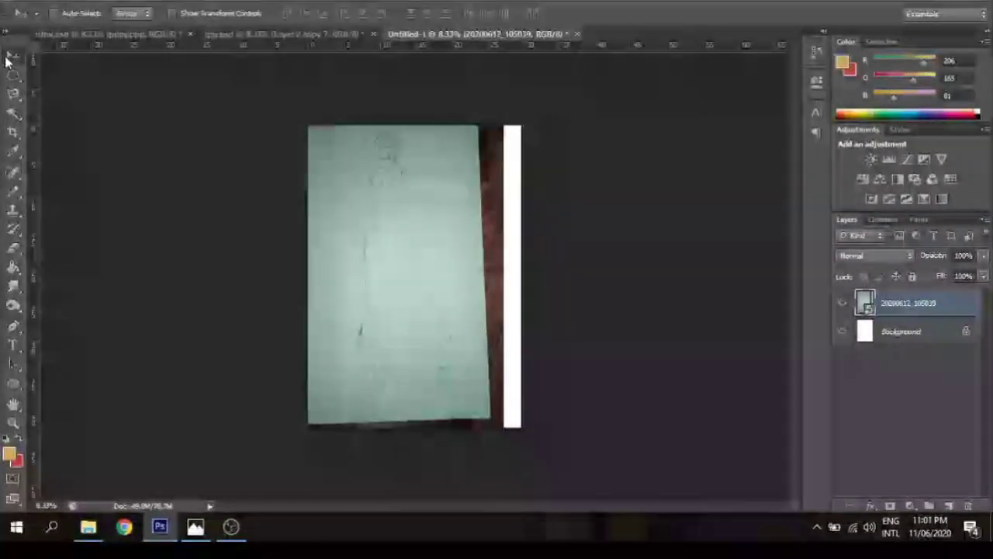
- Nudge the photo right and widen it to cover the page's right edge
{"action": "key", "text": "shift+Right"}
{"action": "key", "text": "shift+Right"}
{"action": "key", "text": "shift+Right"}
{"action": "key", "text": "shift+Right"}
{"action": "key", "text": "shift+Right"}
{"action": "key", "text": "shift+Right"}
{"action": "key", "text": "shift+Right"}
{"action": "key", "text": "shift+Right"}
{"action": "key", "text": "shift+Right"}
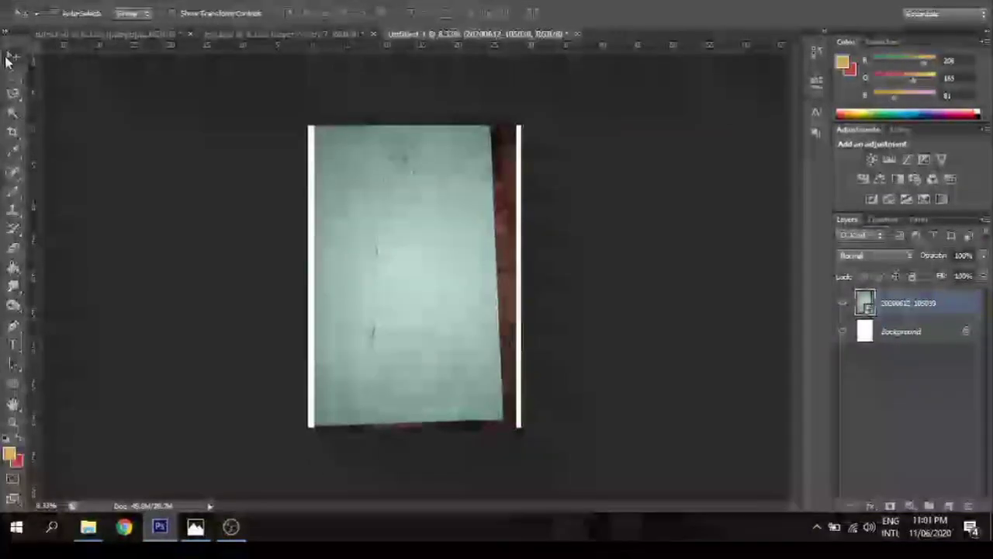
{"action": "key", "text": "shift+Right"}
{"action": "key", "text": "shift+Right"}
{"action": "key", "text": "shift+Right"}
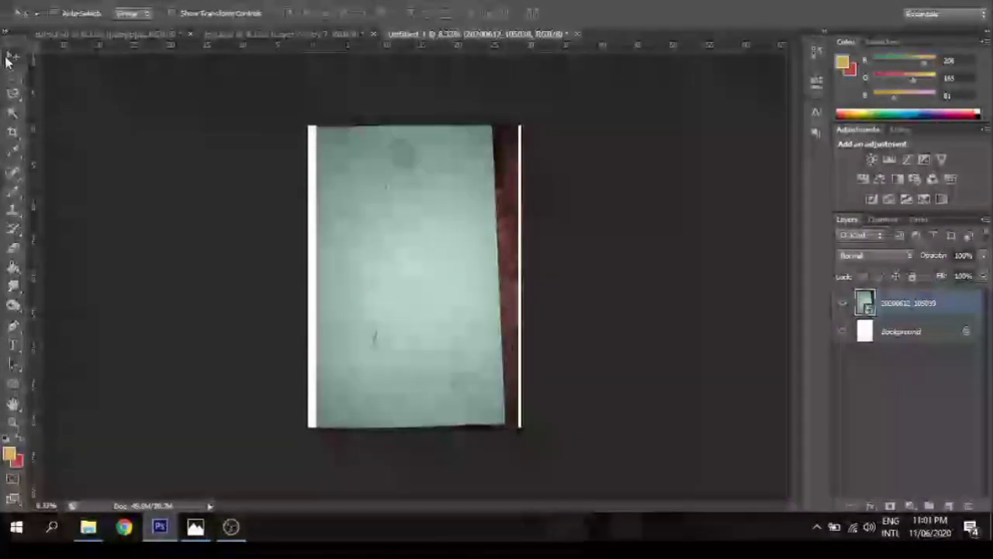
{"action": "key", "text": "shift+Right"}
{"action": "key", "text": "shift+Right"}
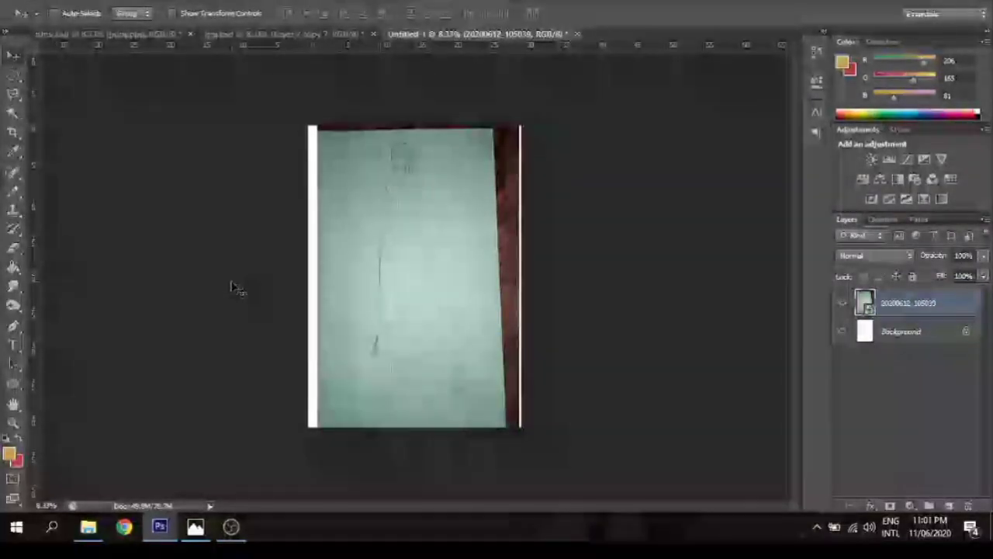
{"action": "key", "text": "ctrl+t"}
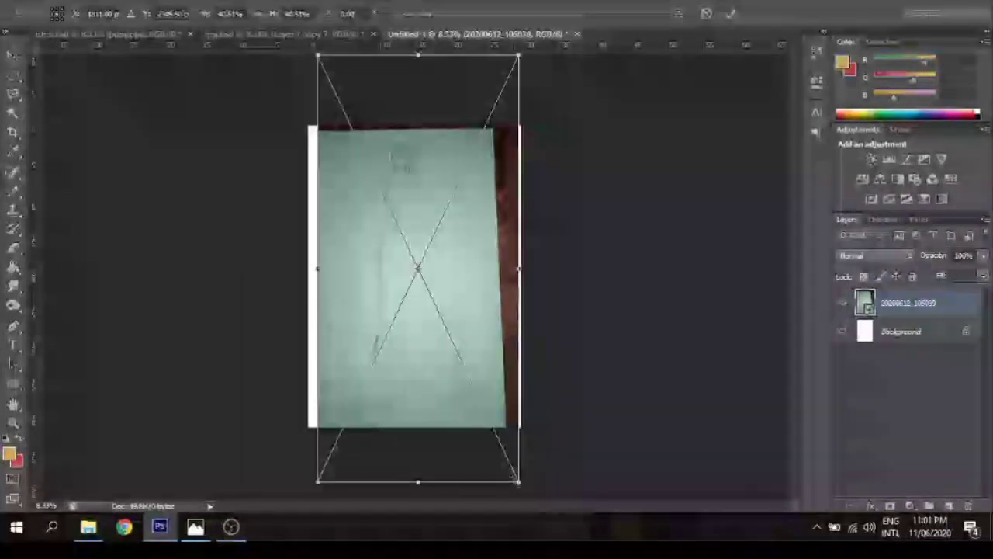
{"action": "left_click_drag", "start_coordinate": [517, 479], "coordinate": [541, 494]}
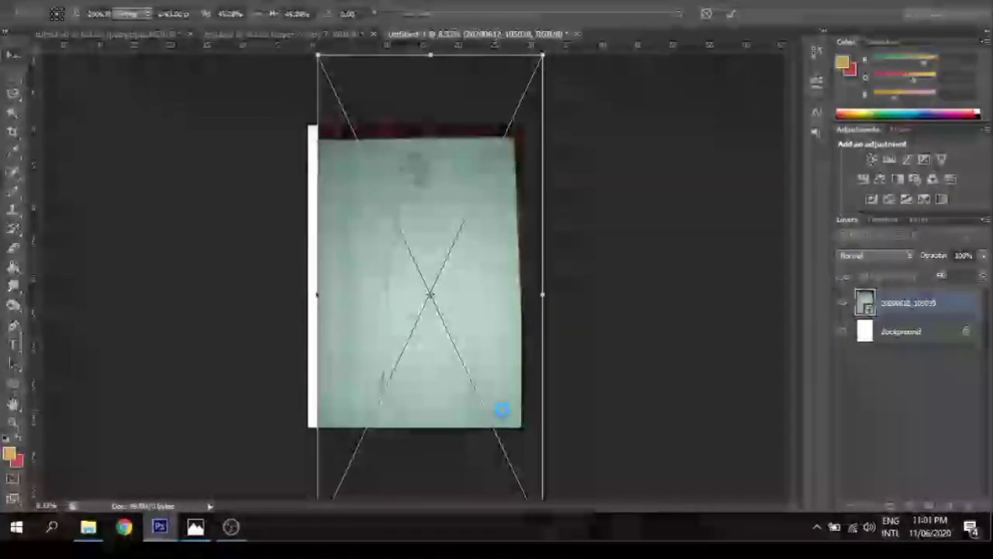
{"action": "key", "text": "ctrl+plus"}
{"action": "key", "text": "ctrl+plus"}
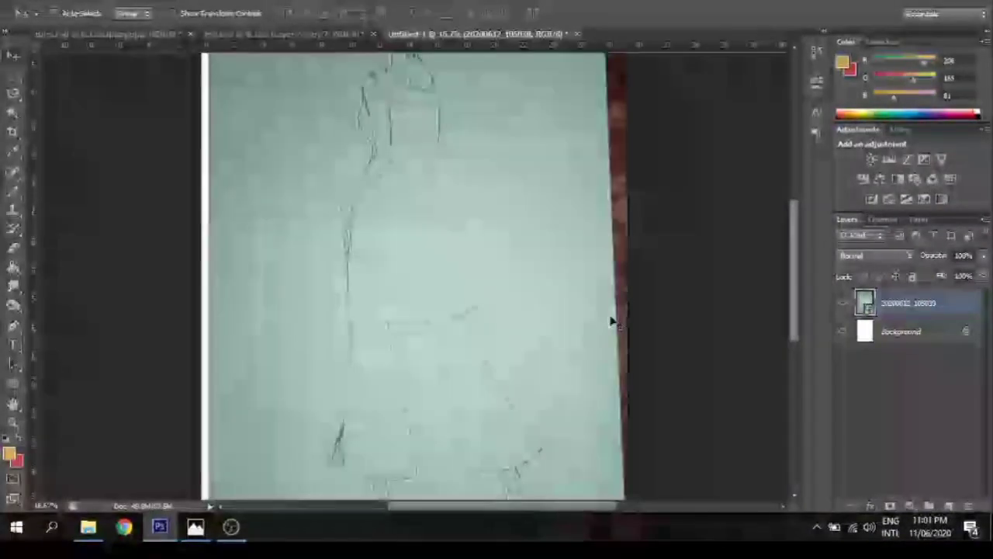
- Zoom in on the woman's head, select the Pen tool, and add a new tracing layer
{"action": "left_click_drag", "start_coordinate": [793, 225], "coordinate": [792, 192]}
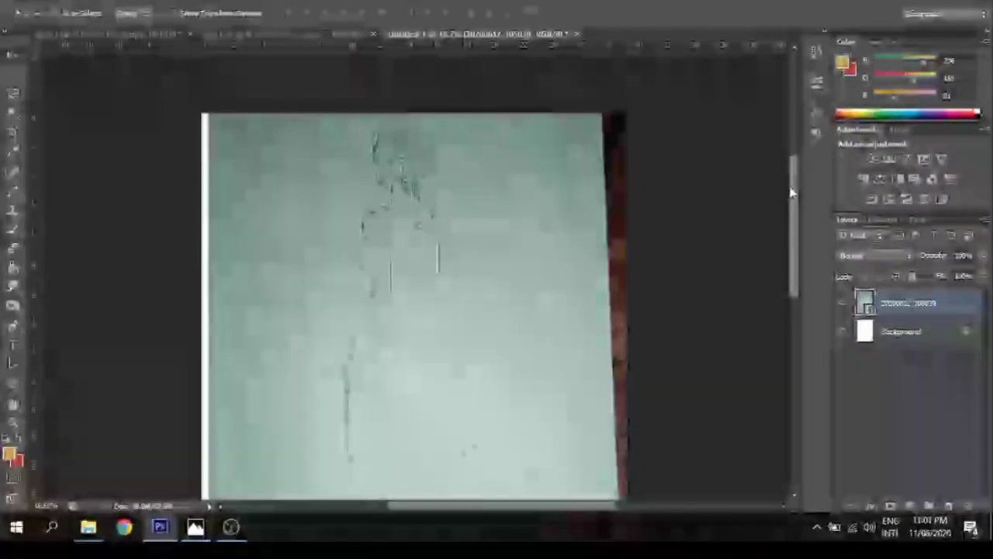
{"action": "key", "text": "ctrl+plus"}
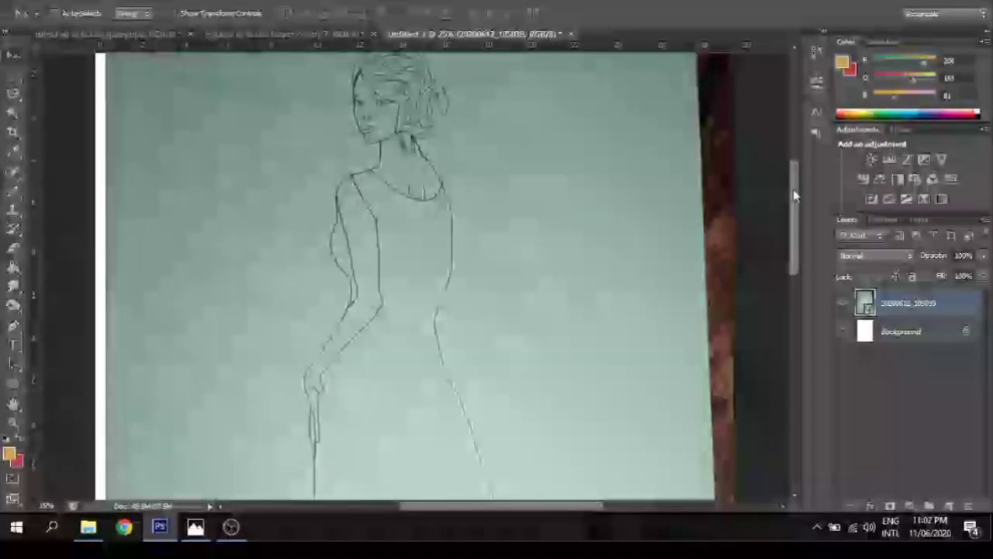
{"action": "key", "text": "ctrl+plus"}
{"action": "left_click_drag", "start_coordinate": [793, 196], "coordinate": [798, 159]}
{"action": "key", "text": "ctrl+plus"}
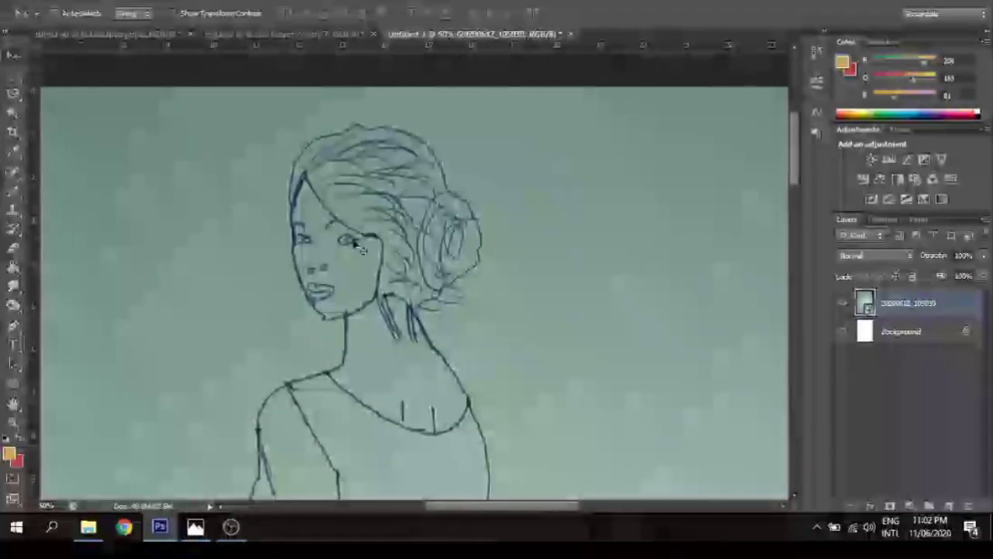
{"action": "left_click", "coordinate": [19, 326]}
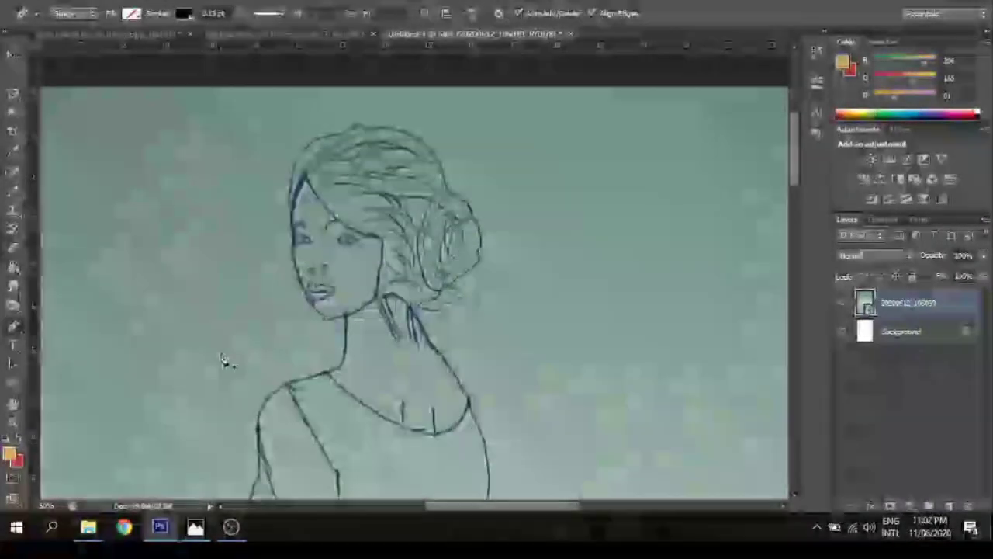
{"action": "key", "text": "ctrl+shift+n"}
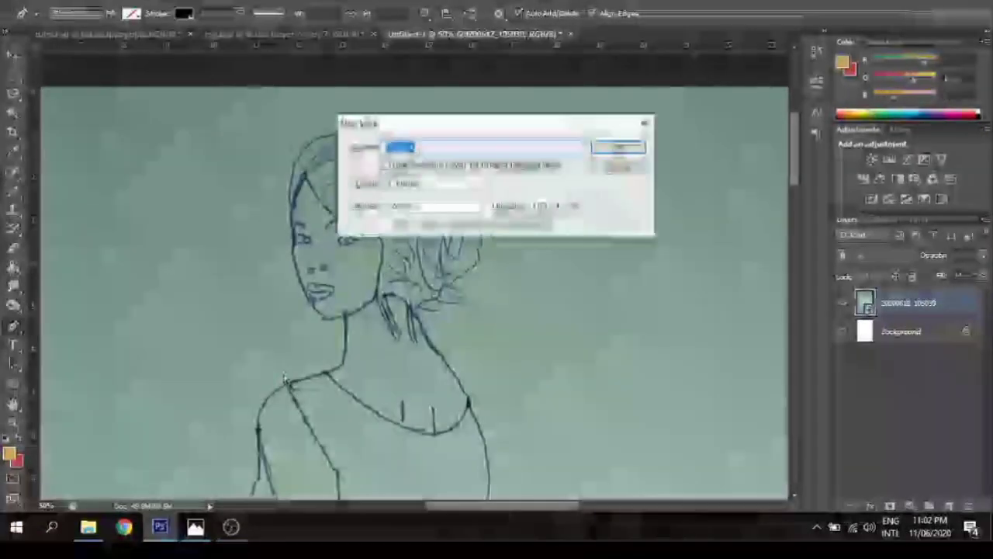
{"action": "key", "text": "Return"}
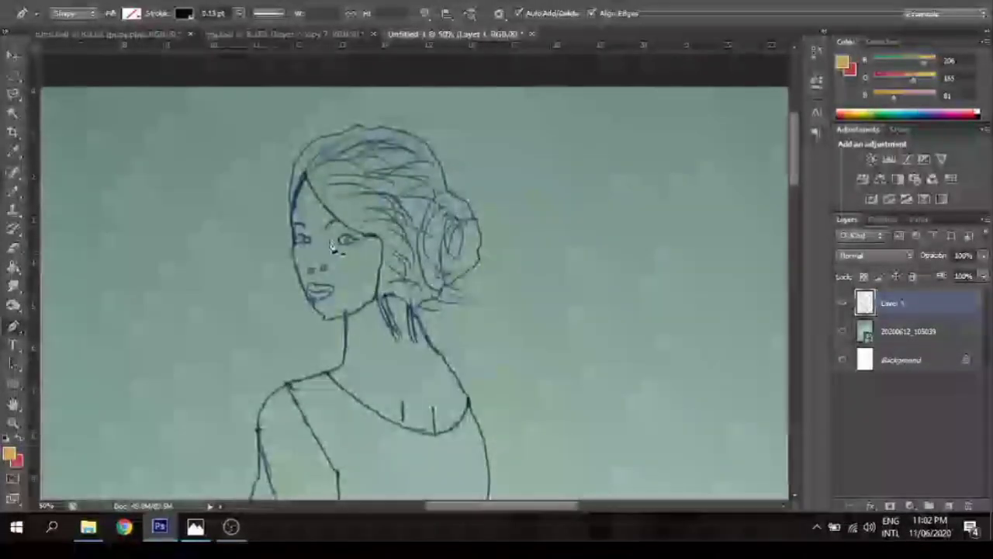
- Stroke the traced face path with the Pencil, then delete the path
{"action": "key", "text": "ctrl+plus"}
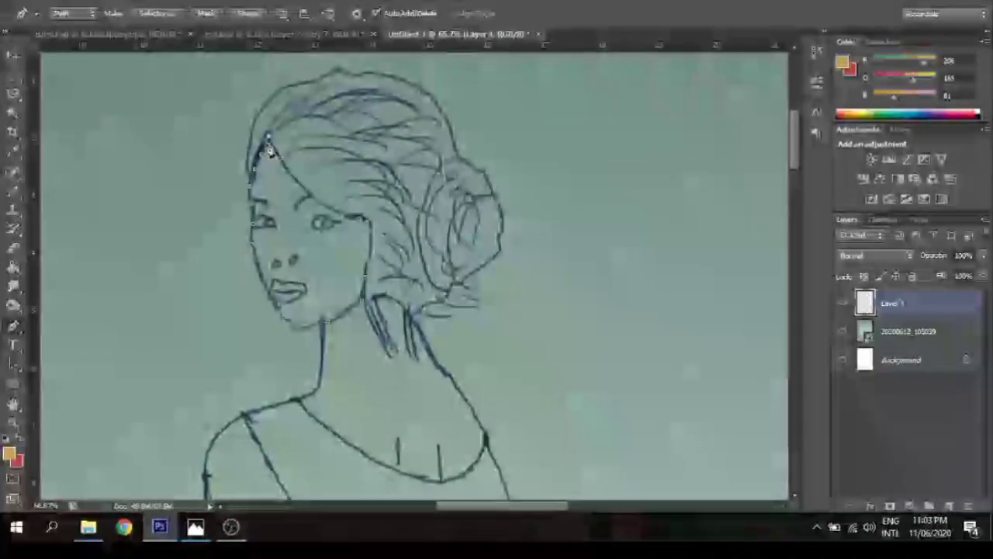
{"action": "right_click", "coordinate": [306, 266]}
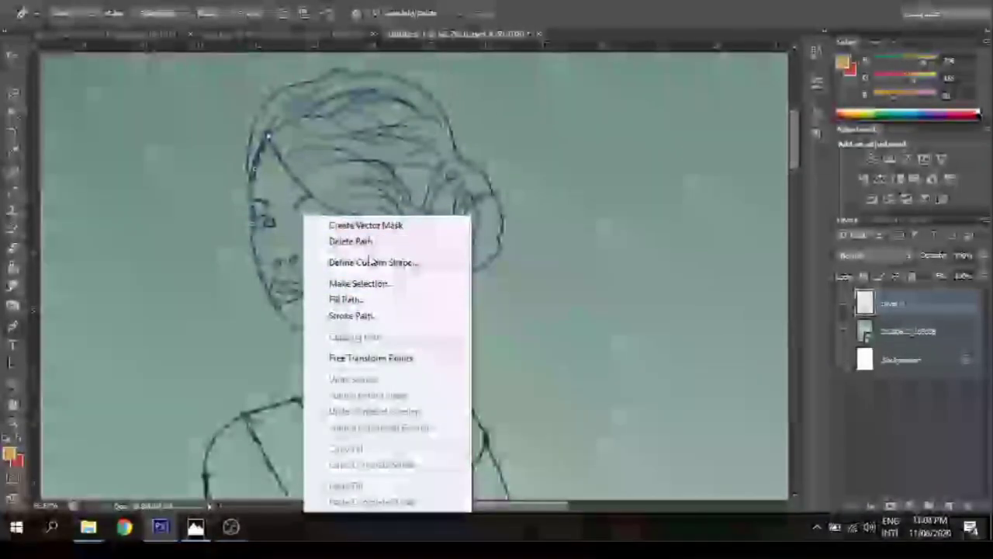
{"action": "left_click", "coordinate": [373, 318]}
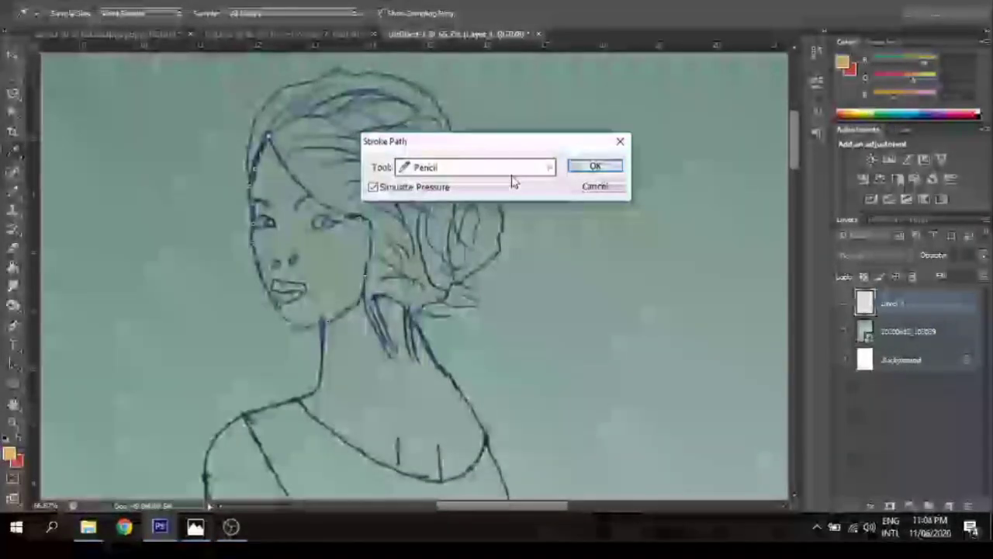
{"action": "left_click", "coordinate": [613, 166]}
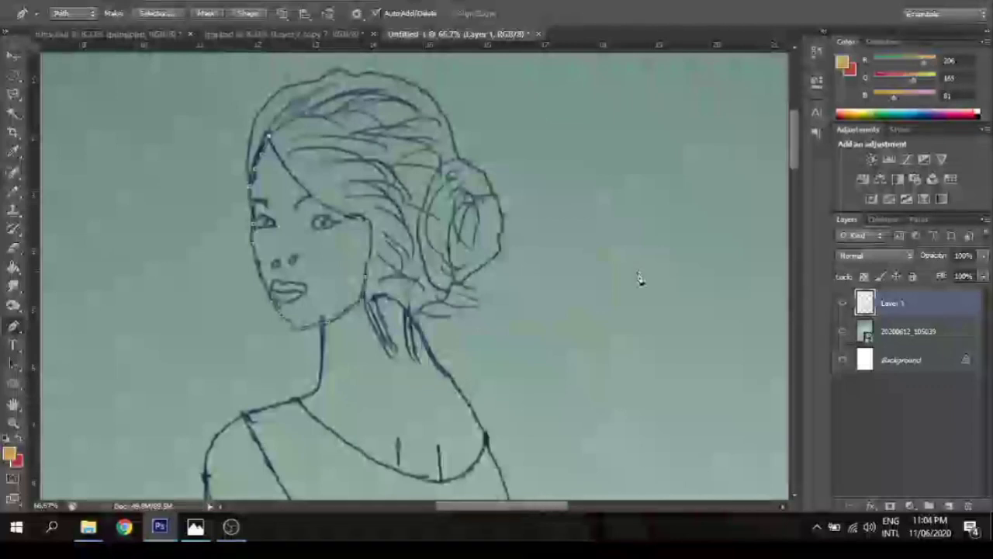
{"action": "right_click", "coordinate": [334, 200]}
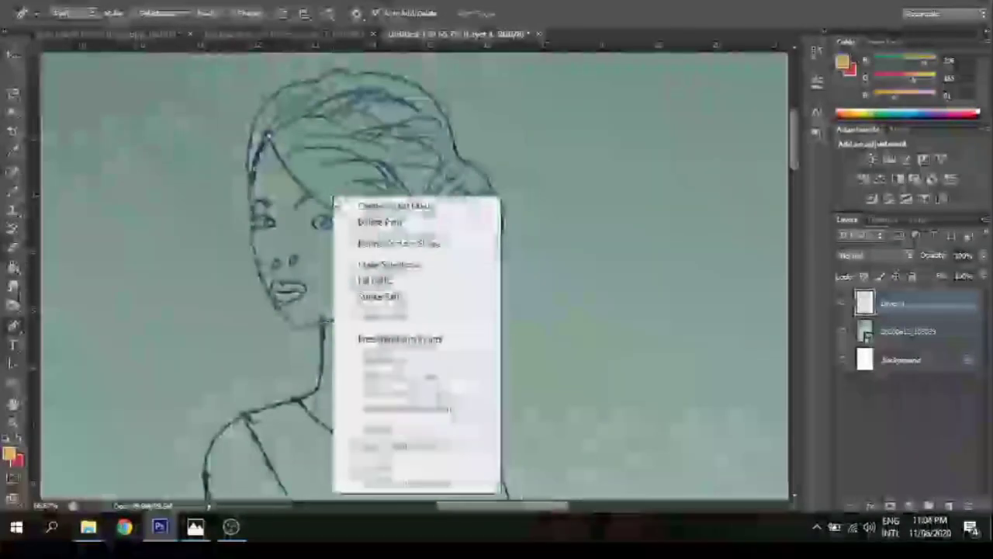
{"action": "left_click", "coordinate": [358, 220]}
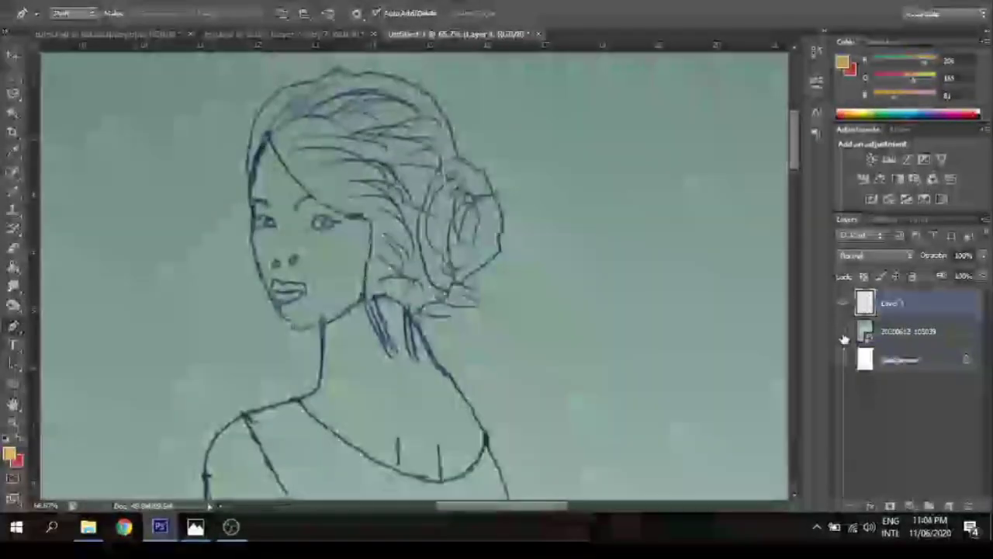
- Toggle the sketch photo's visibility to check the face tracing, leaving it shown
{"action": "left_click", "coordinate": [843, 332]}
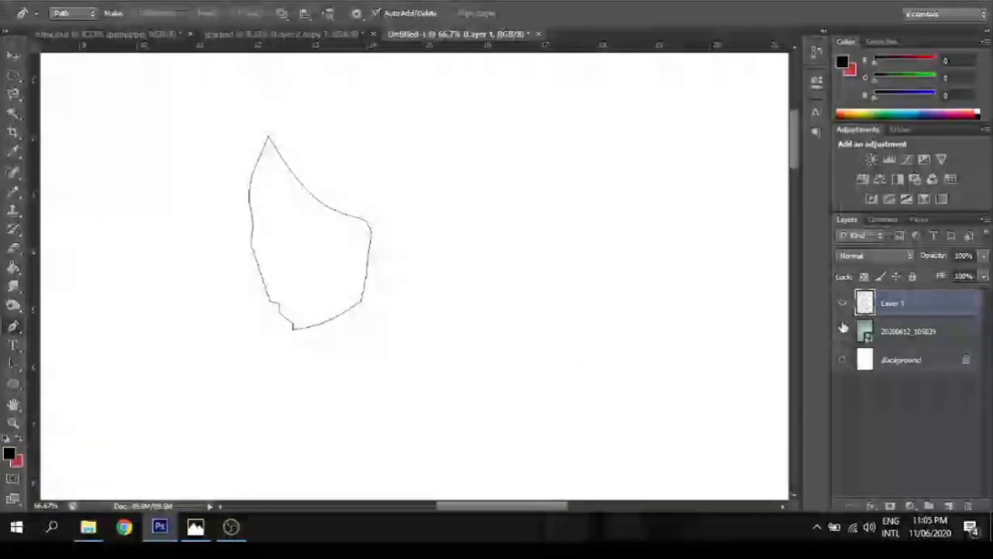
{"action": "left_click", "coordinate": [843, 332]}
{"action": "left_click", "coordinate": [843, 332]}
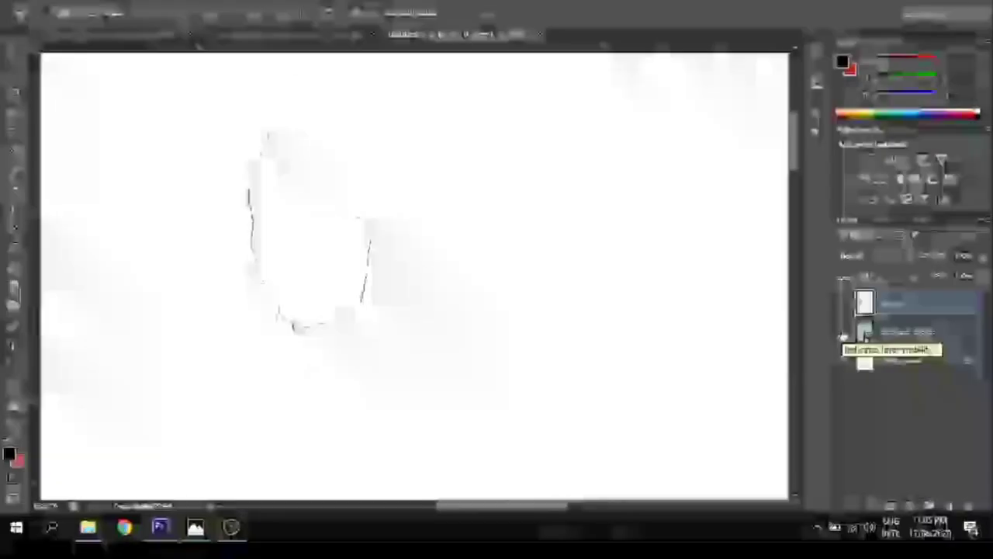
{"action": "left_click", "coordinate": [844, 332]}
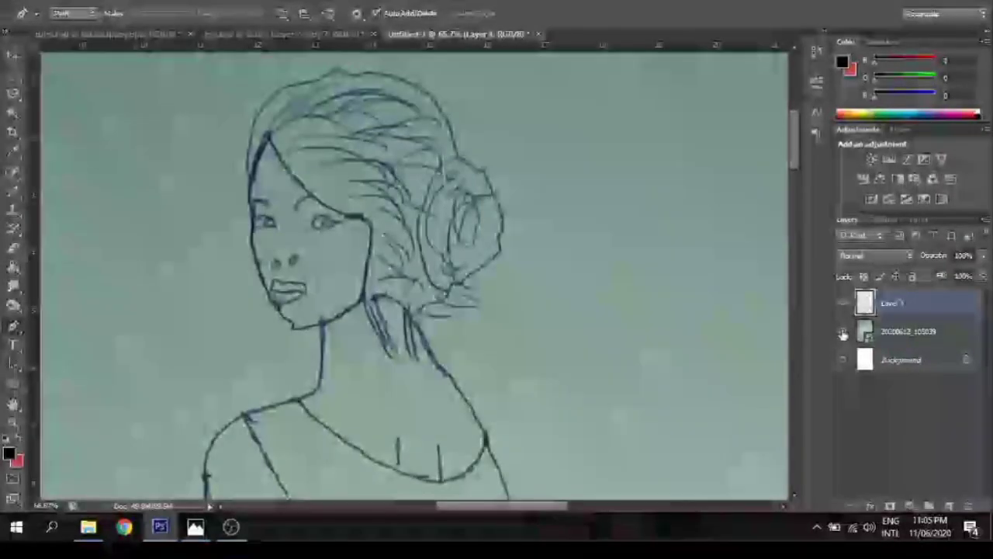
- Pen-trace the neck from collarbone to chin, stroke it with the Pencil, and delete the path
{"action": "scroll", "coordinate": [799, 142], "scroll_direction": "up", "scroll_amount": 2}
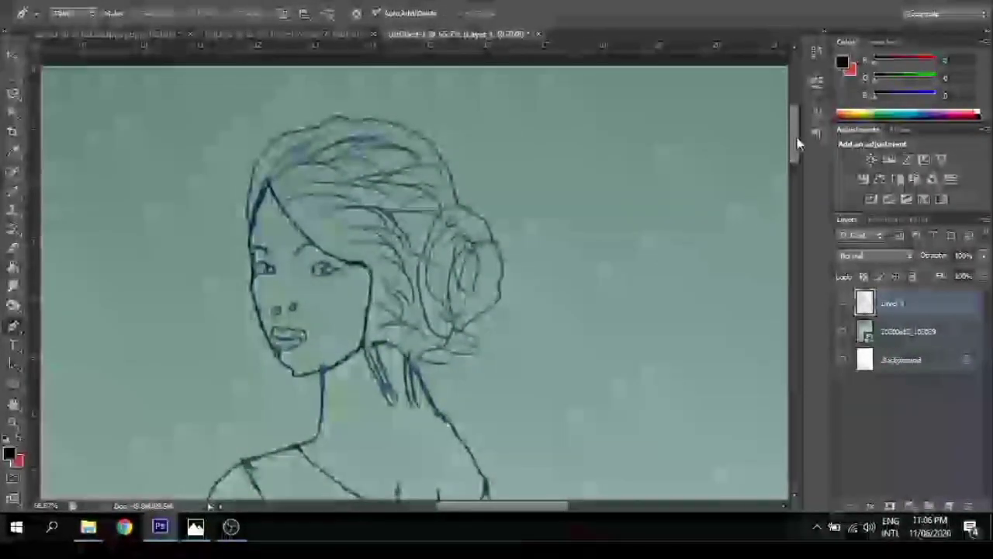
{"action": "key", "text": "ctrl+plus"}
{"action": "scroll", "coordinate": [336, 157], "scroll_direction": "down", "scroll_amount": 5}
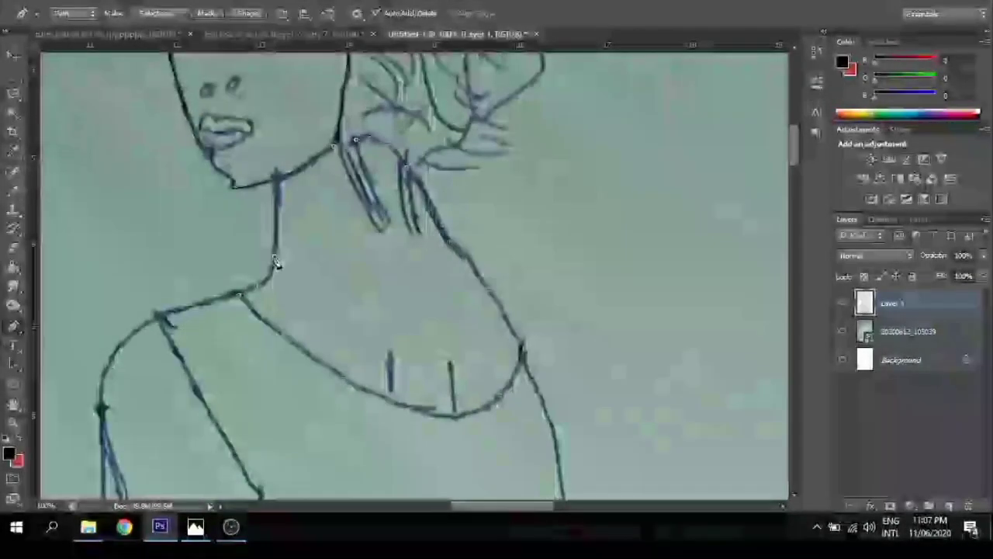
{"action": "left_click", "coordinate": [273, 256]}
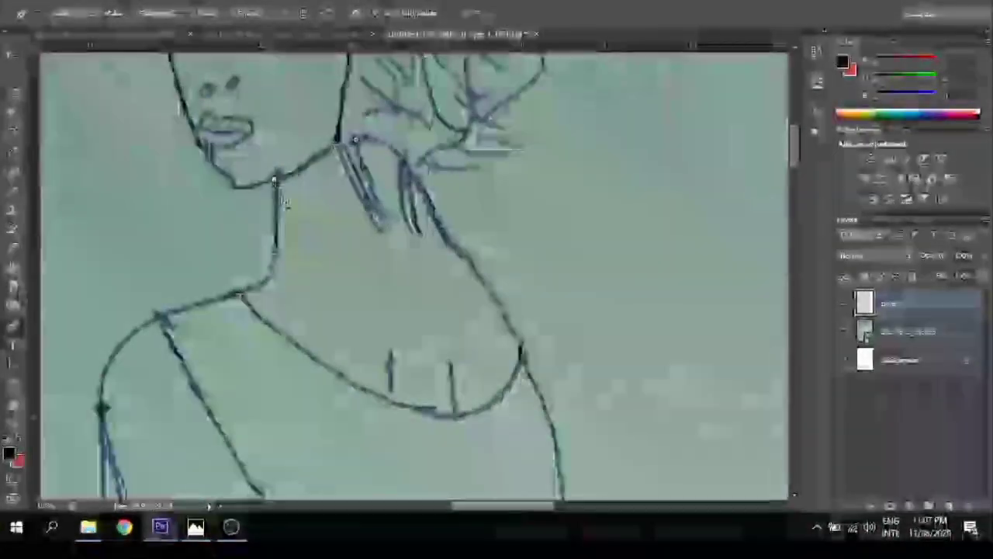
{"action": "left_click", "coordinate": [276, 179]}
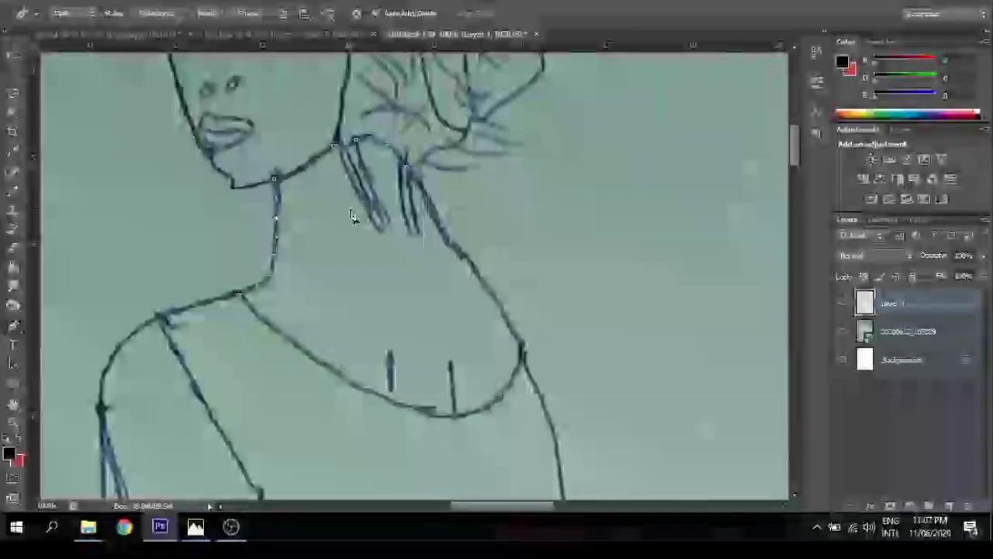
{"action": "right_click", "coordinate": [350, 214]}
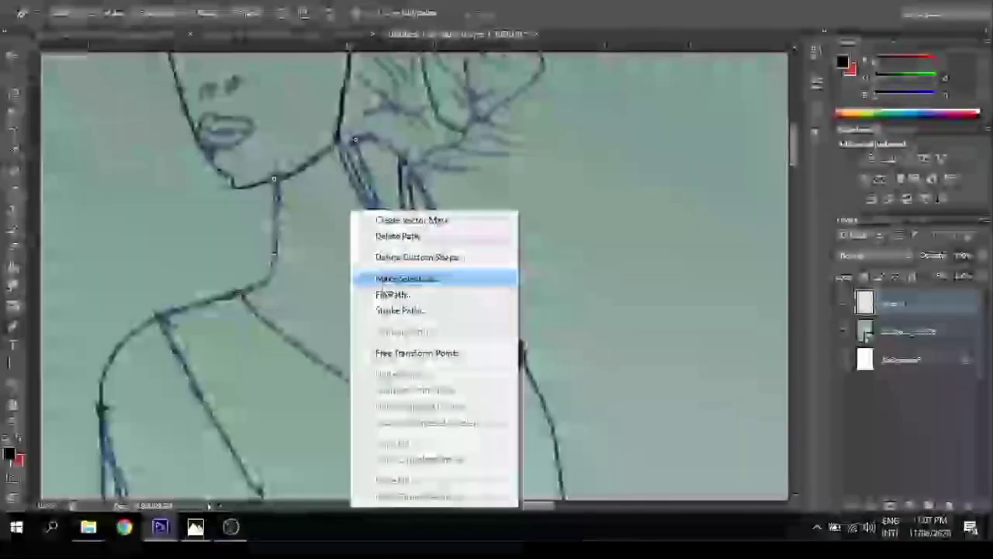
{"action": "left_click", "coordinate": [392, 314]}
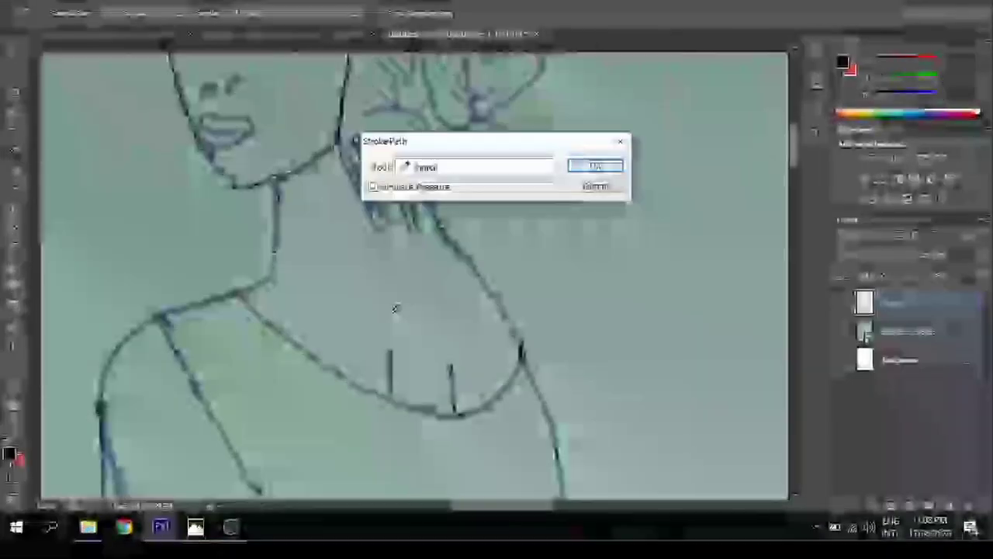
{"action": "key", "text": "Return"}
{"action": "right_click", "coordinate": [392, 318]}
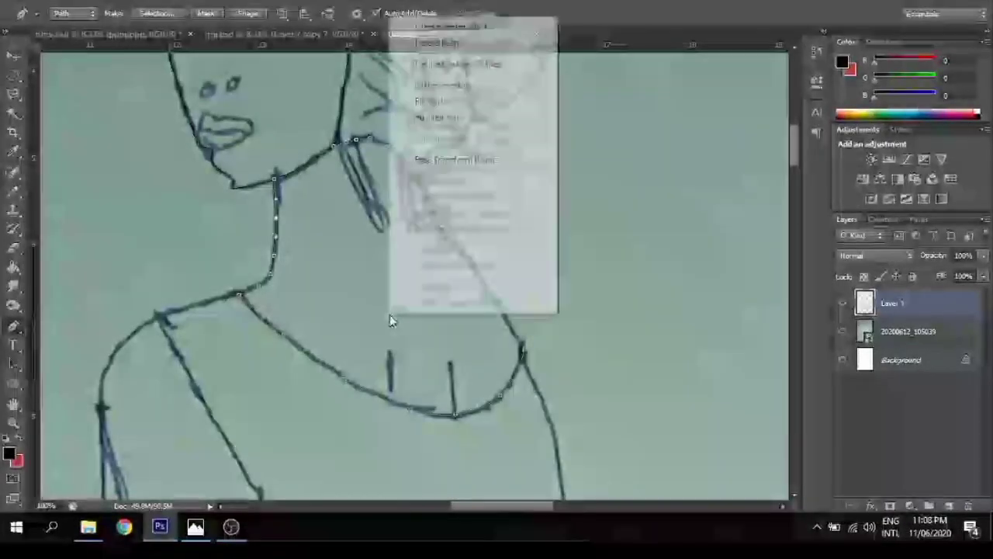
{"action": "left_click", "coordinate": [446, 43]}
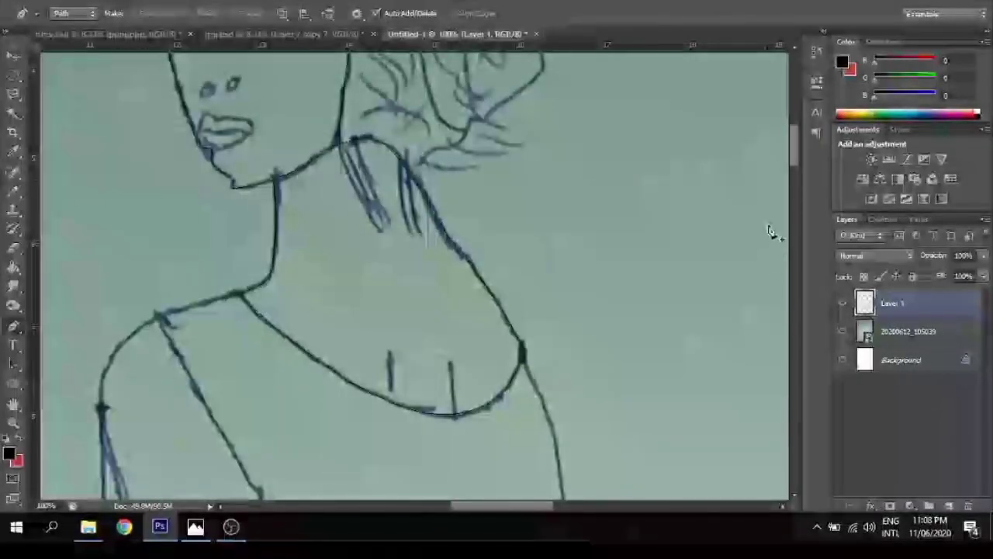
- Zoom out and place Pen anchors down the right body contour to the skirt hem corner
{"action": "left_click_drag", "start_coordinate": [794, 157], "coordinate": [794, 176]}
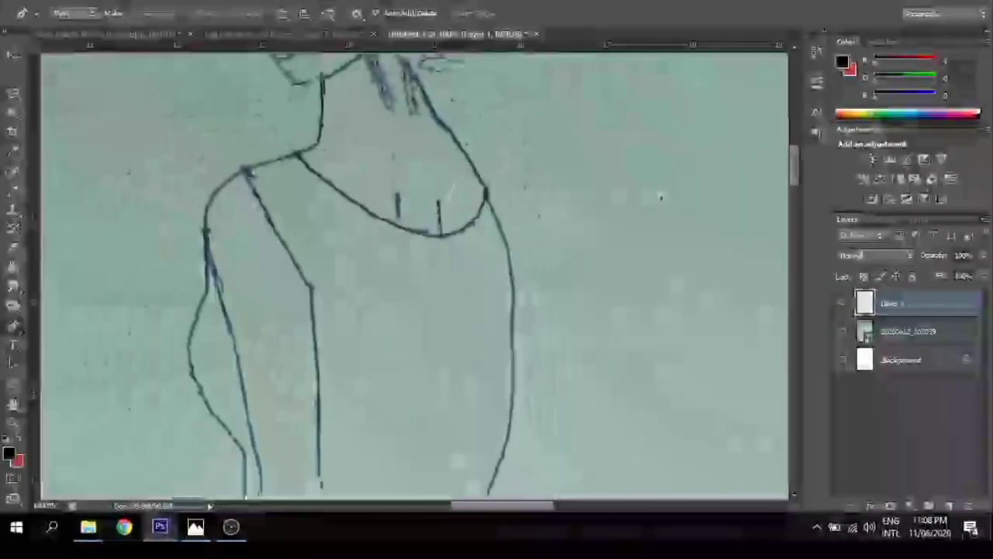
{"action": "key", "text": "ctrl+minus"}
{"action": "scroll", "coordinate": [561, 215], "scroll_direction": "down", "scroll_amount": 2}
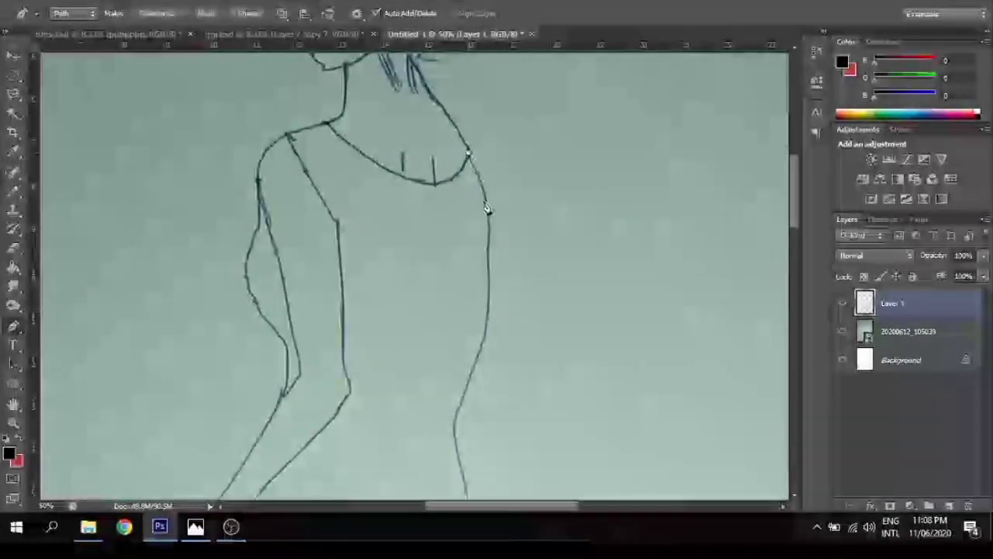
{"action": "left_click_drag", "start_coordinate": [477, 268], "coordinate": [477, 257]}
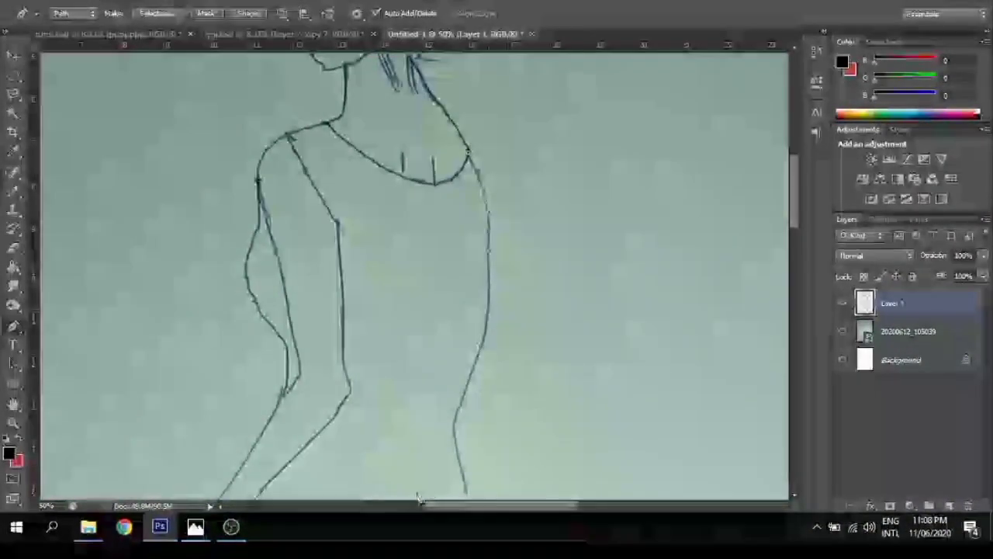
{"action": "scroll", "coordinate": [621, 310], "scroll_direction": "down", "scroll_amount": 5}
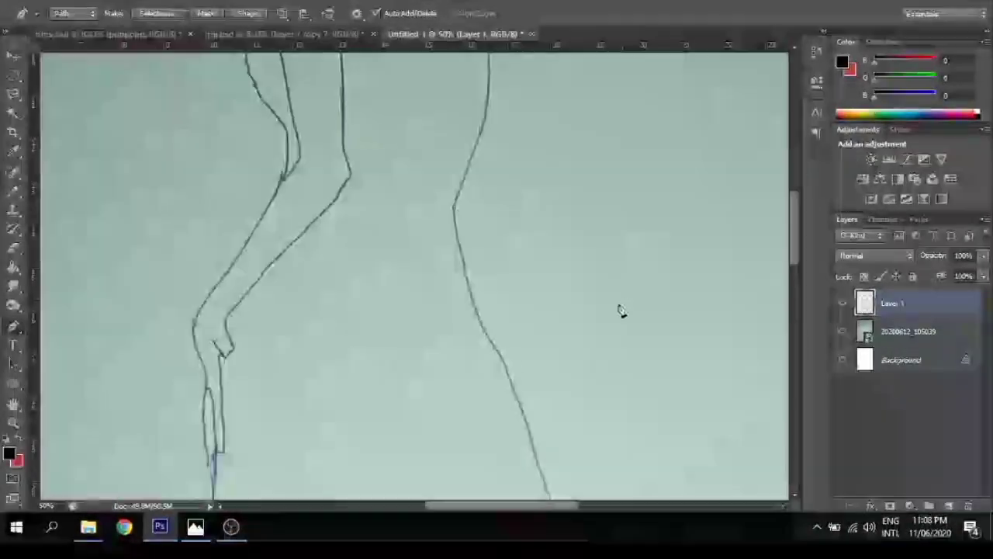
{"action": "left_click", "coordinate": [468, 269]}
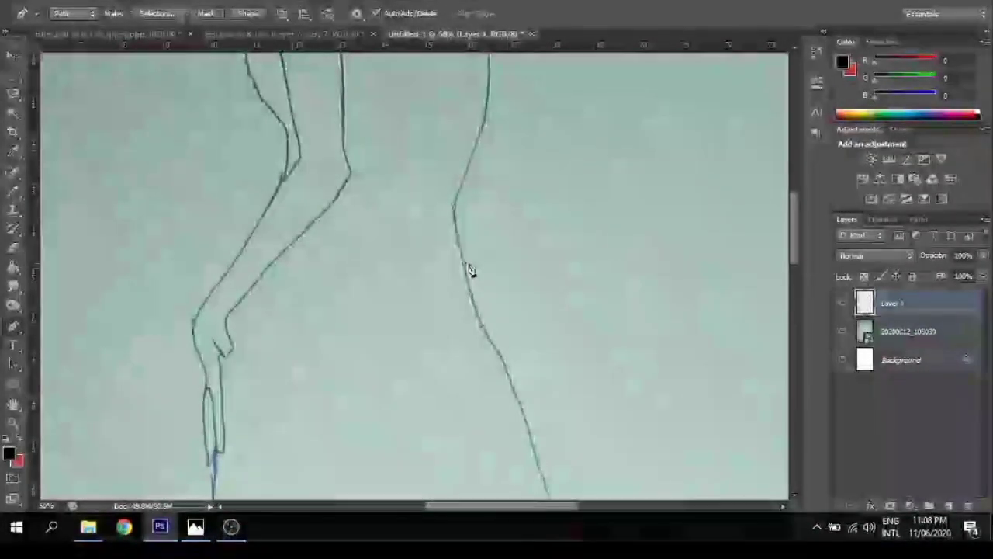
{"action": "left_click", "coordinate": [499, 351]}
{"action": "left_click", "coordinate": [535, 459]}
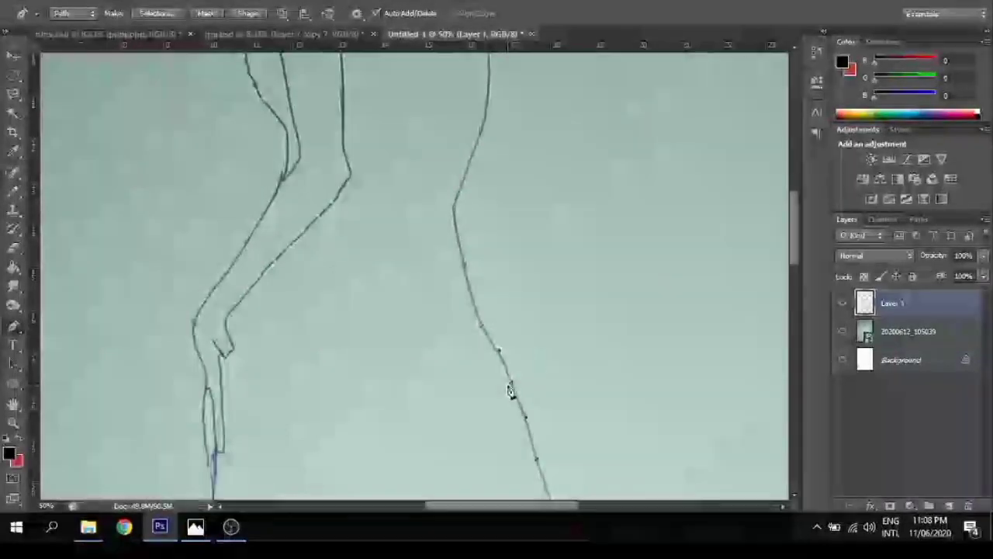
{"action": "scroll", "coordinate": [512, 388], "scroll_direction": "down", "scroll_amount": 5}
{"action": "left_click", "coordinate": [591, 380]}
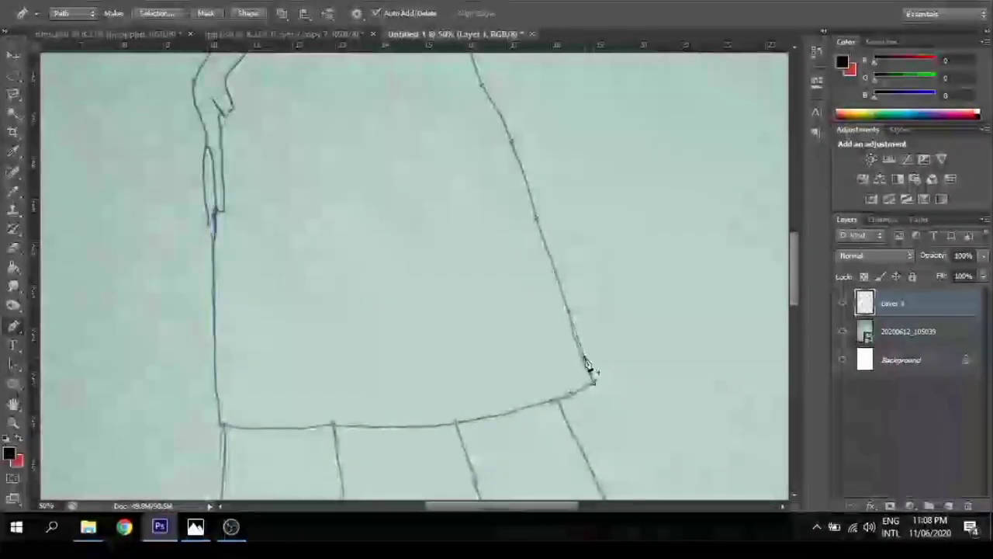
- Run the path along the curved skirt hem, up the left skirt edge and leg outline
{"action": "left_click", "coordinate": [223, 426]}
{"action": "mouse_move", "coordinate": [430, 412]}
{"action": "left_mouse_down"}
{"action": "mouse_move", "coordinate": [421, 405]}
{"action": "mouse_move", "coordinate": [334, 439]}
{"action": "left_mouse_up"}
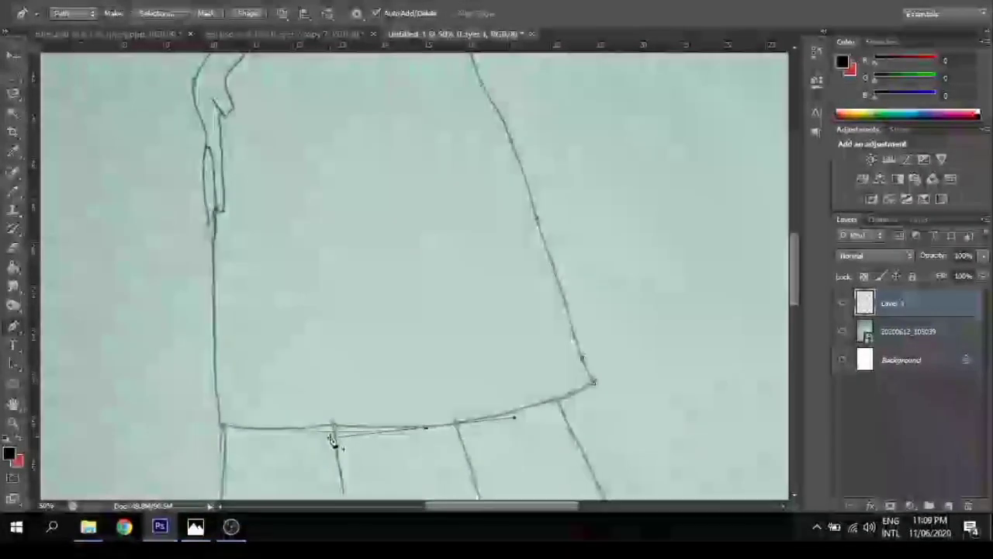
{"action": "left_click", "coordinate": [215, 215]}
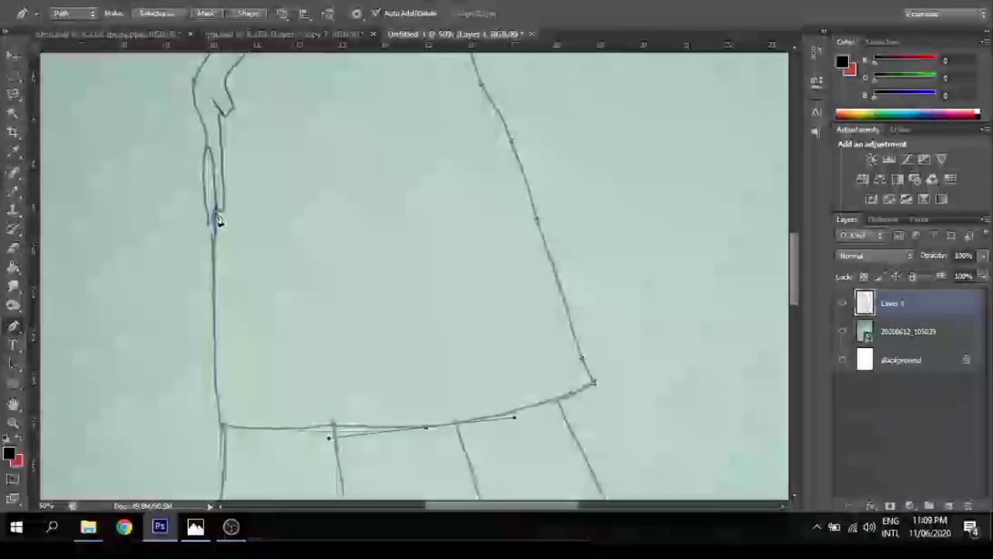
{"action": "left_click", "coordinate": [216, 277]}
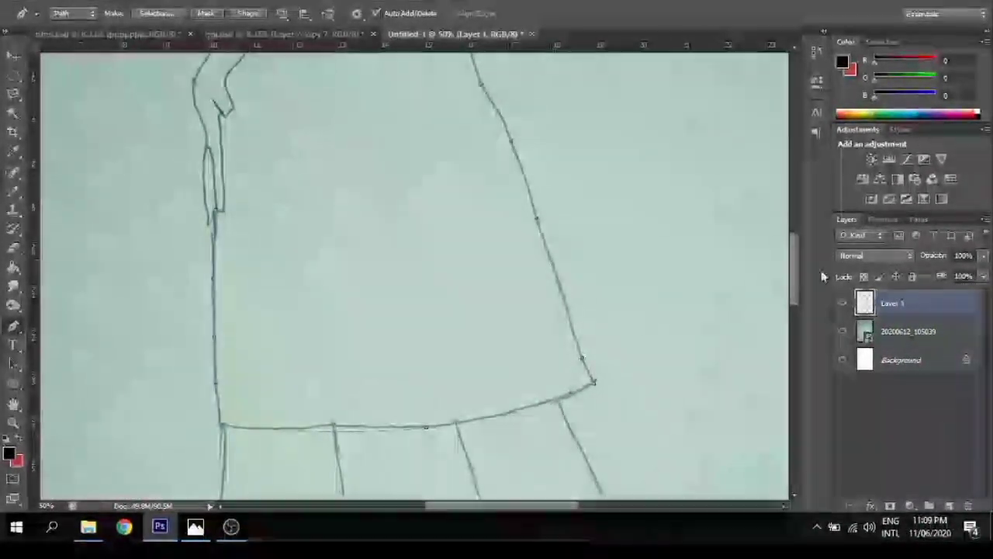
{"action": "mouse_move", "coordinate": [793, 264]}
{"action": "left_mouse_down"}
{"action": "mouse_move", "coordinate": [797, 203]}
{"action": "mouse_move", "coordinate": [797, 233]}
{"action": "left_mouse_up"}
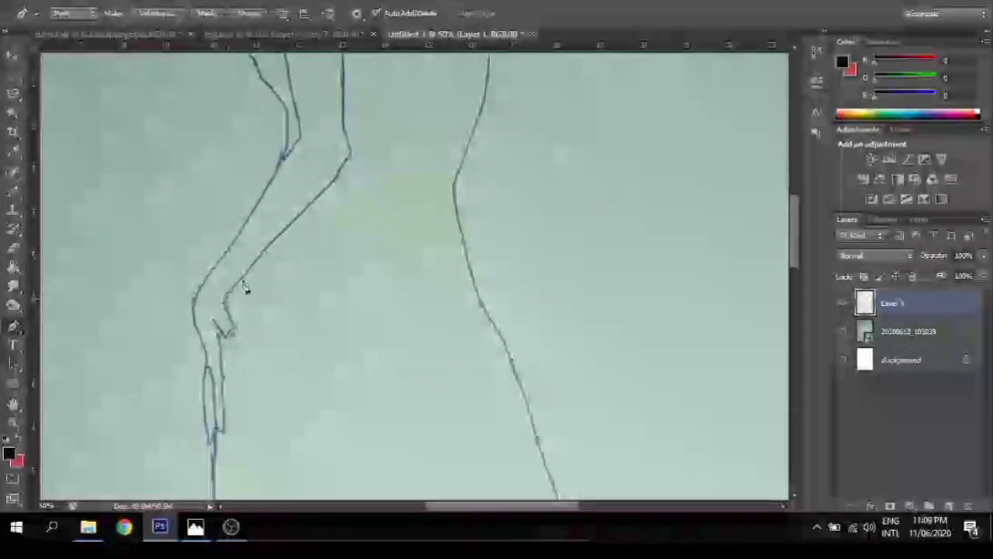
{"action": "left_click", "coordinate": [330, 184]}
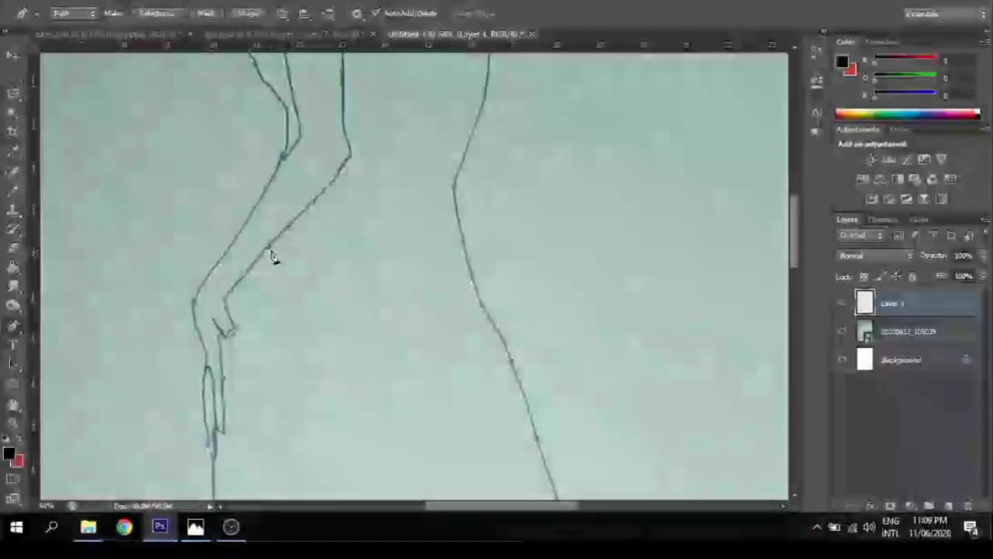
{"action": "scroll", "coordinate": [273, 258], "scroll_direction": "up", "scroll_amount": 5}
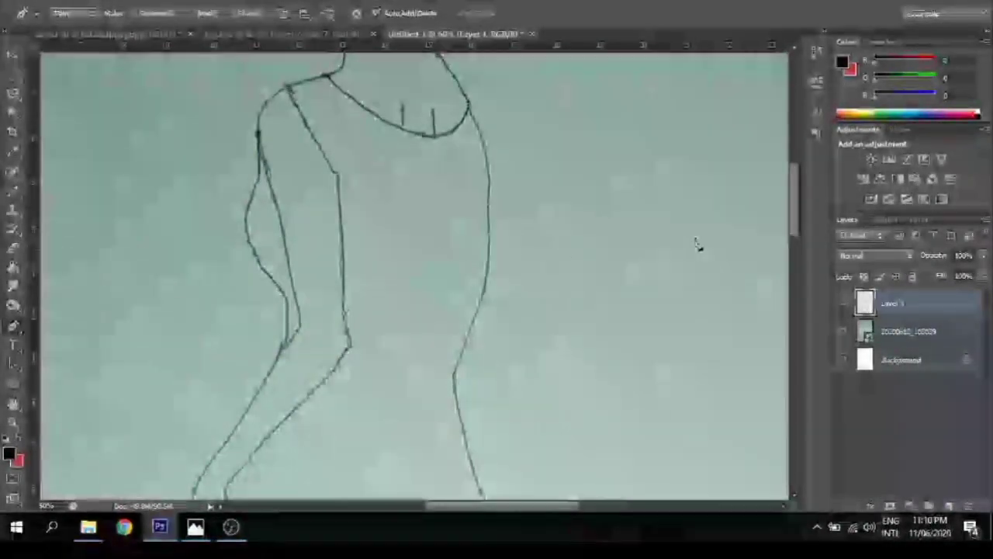
{"action": "scroll", "coordinate": [570, 226], "scroll_direction": "up", "scroll_amount": 3}
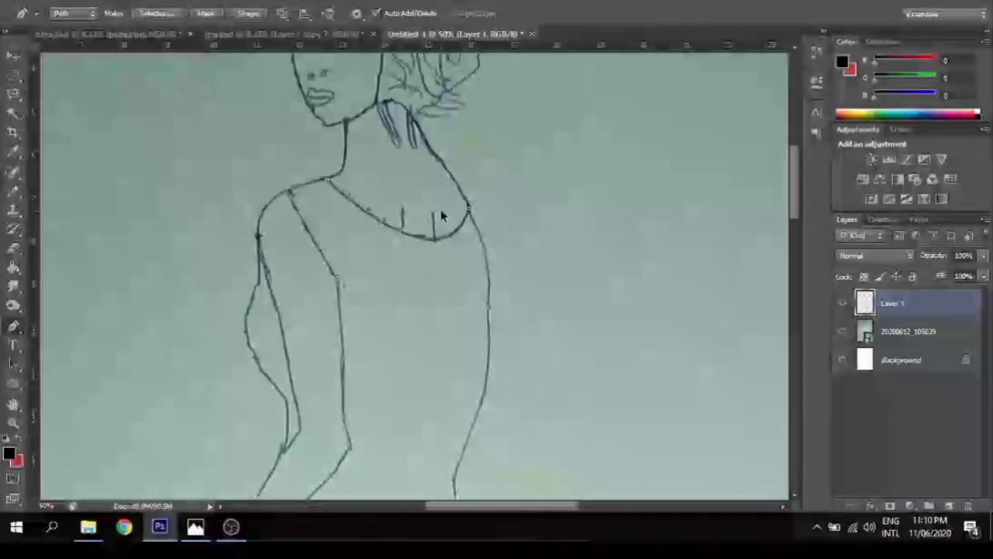
- Hide the reference sketch, stroke the body path with the Pencil, and delete the path
{"action": "left_click", "coordinate": [842, 331]}
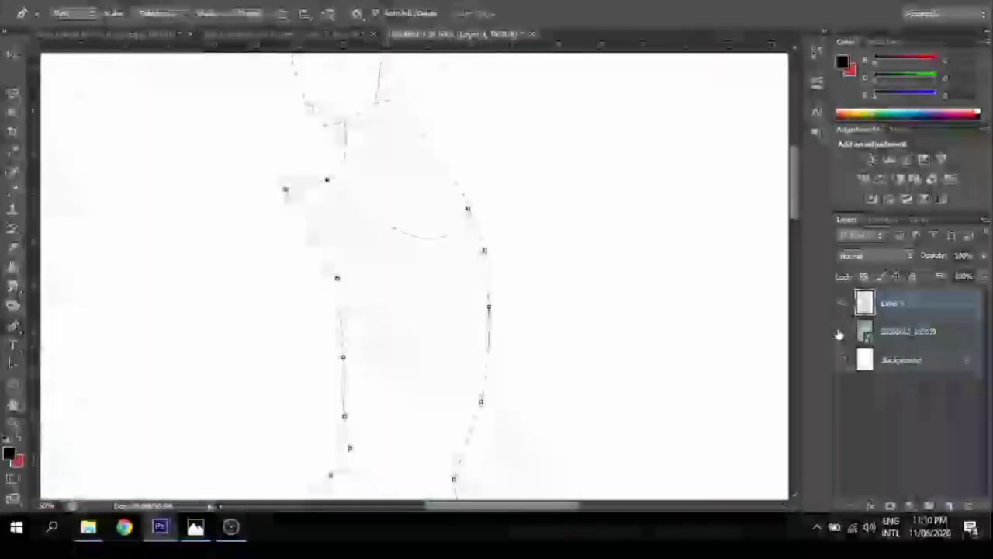
{"action": "right_click", "coordinate": [555, 223]}
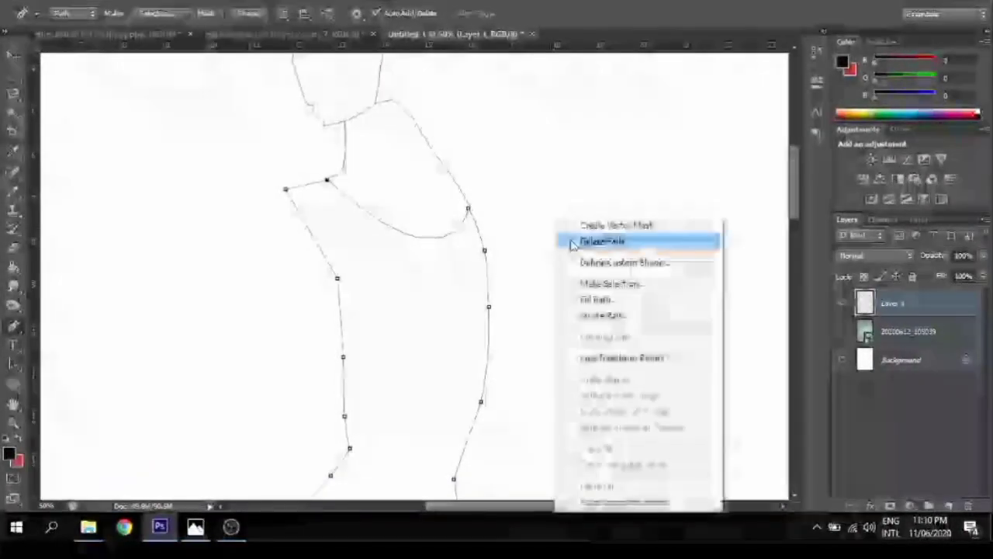
{"action": "left_click", "coordinate": [613, 316]}
{"action": "key", "text": "Return"}
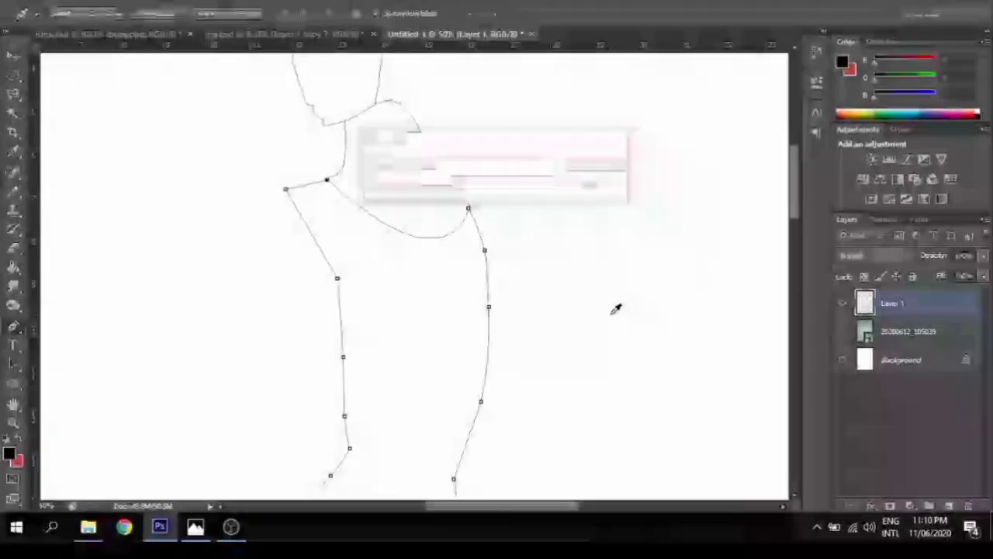
{"action": "right_click", "coordinate": [613, 315]}
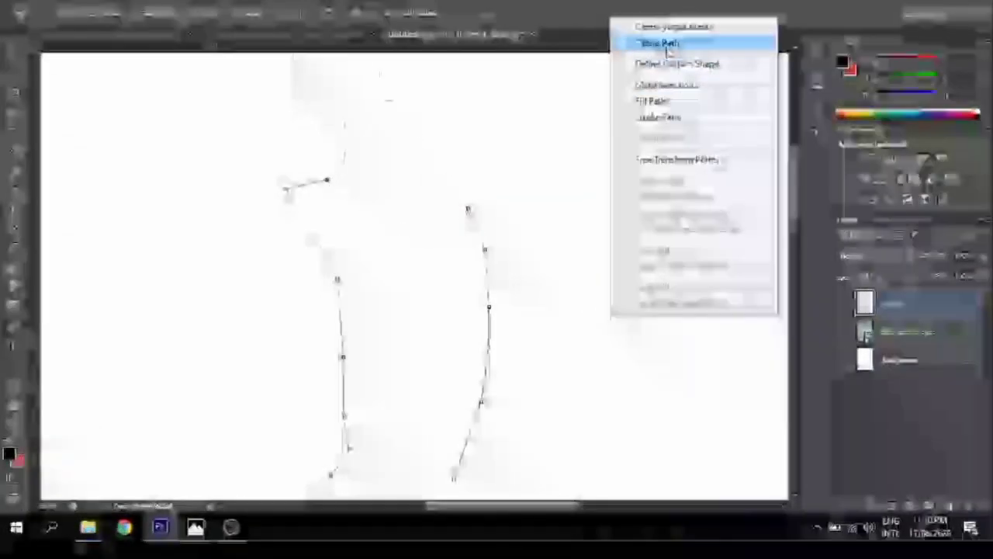
{"action": "left_click", "coordinate": [659, 43]}
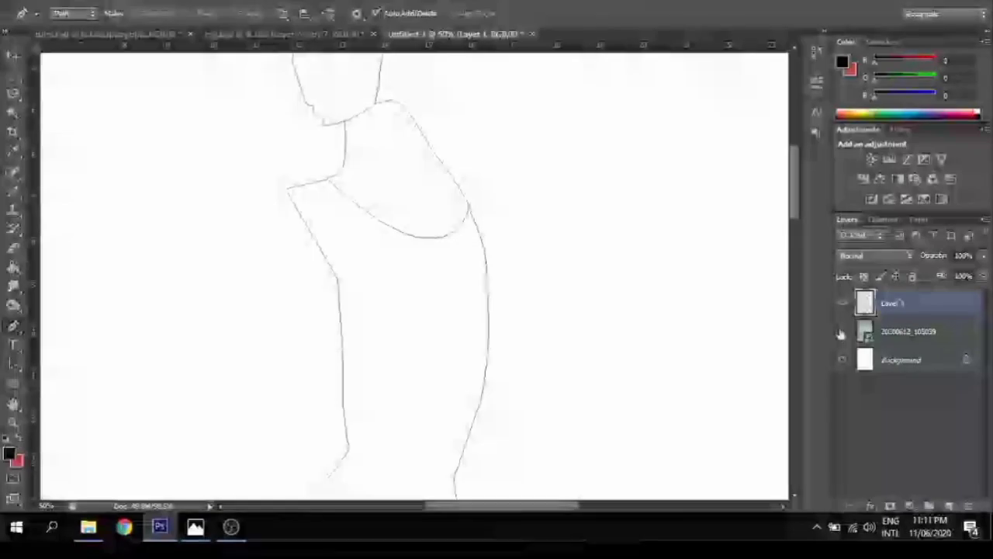
- Flick the reference sketch off and on to compare, leaving it visible
{"action": "left_click", "coordinate": [843, 332]}
{"action": "left_click", "coordinate": [844, 333]}
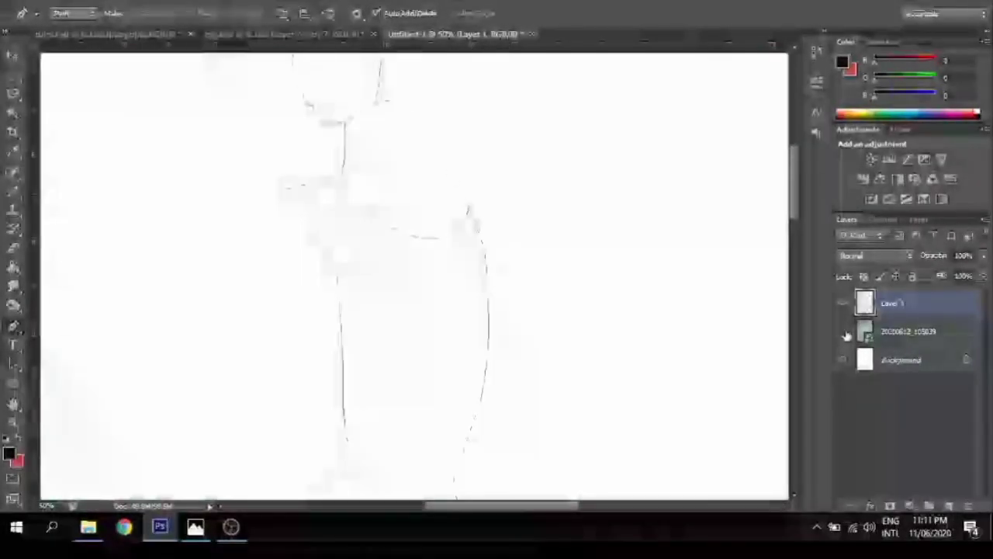
{"action": "left_click", "coordinate": [845, 333]}
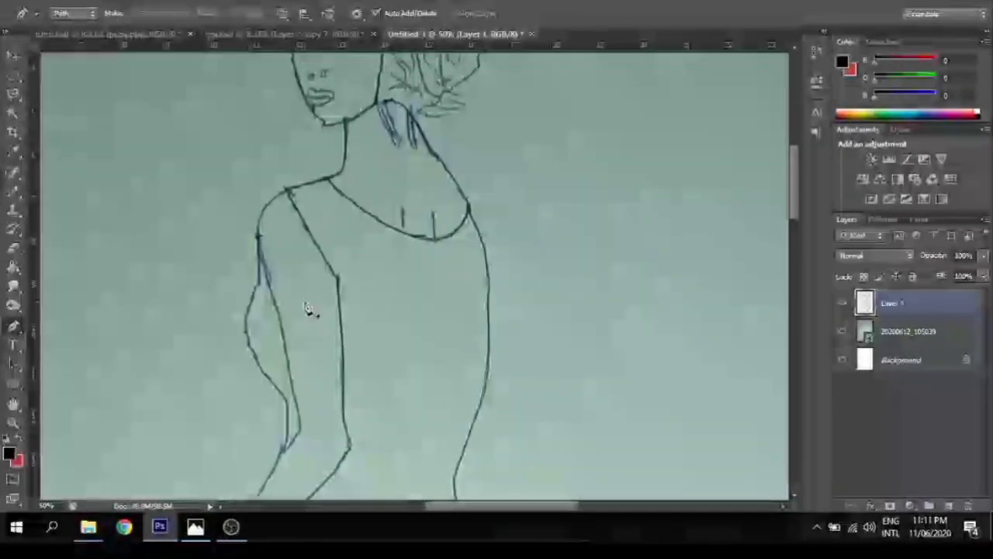
- Trace the left arm up to the shoulder, then dismiss the leg path's menu
{"action": "scroll", "coordinate": [797, 197], "scroll_direction": "down", "scroll_amount": 2}
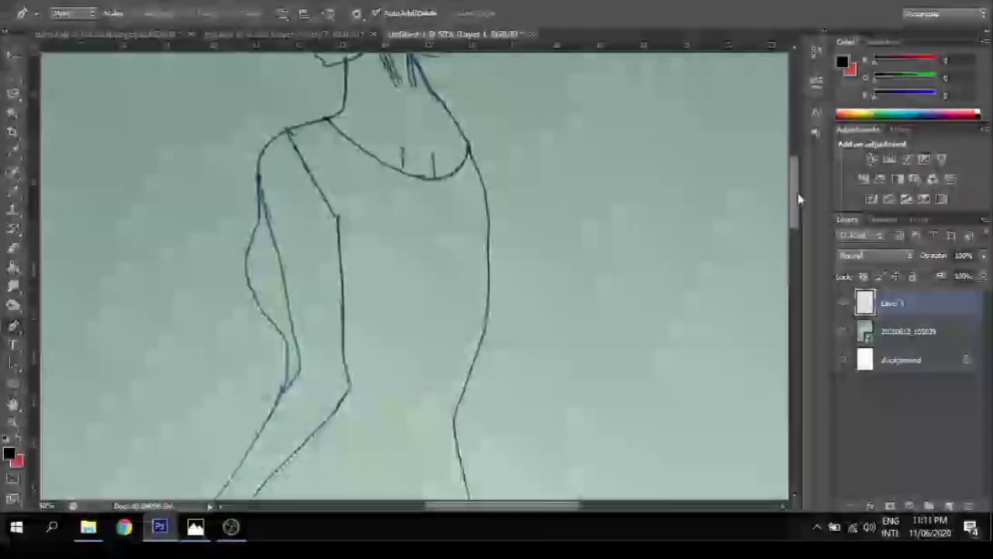
{"action": "left_click", "coordinate": [259, 176]}
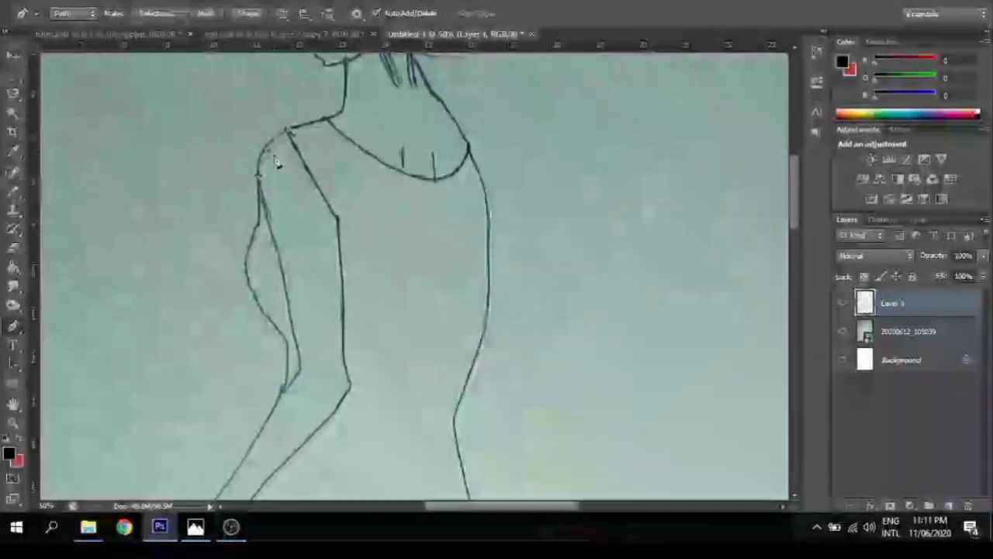
{"action": "scroll", "coordinate": [231, 464], "scroll_direction": "down", "scroll_amount": 4}
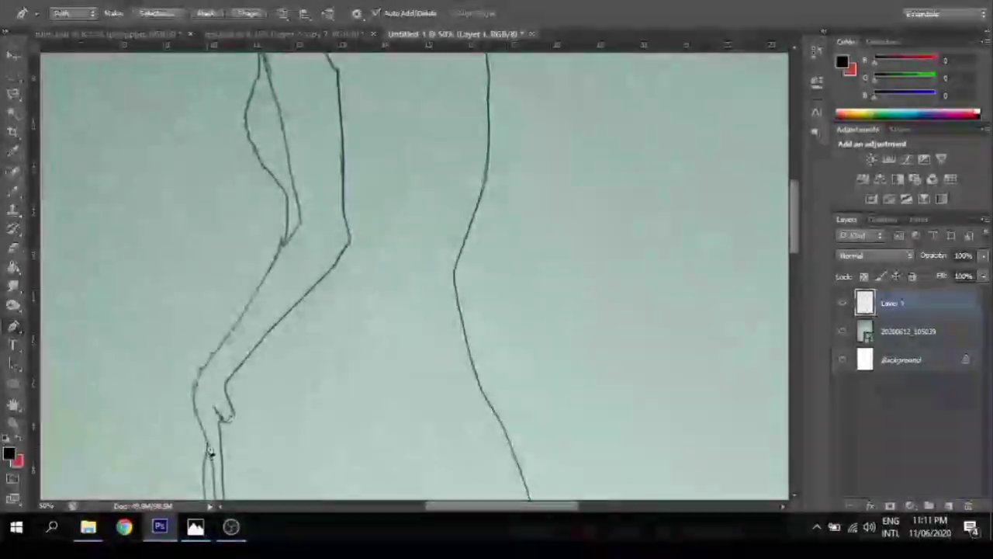
{"action": "scroll", "coordinate": [209, 450], "scroll_direction": "down", "scroll_amount": 2}
{"action": "scroll", "coordinate": [210, 442], "scroll_direction": "down", "scroll_amount": 1}
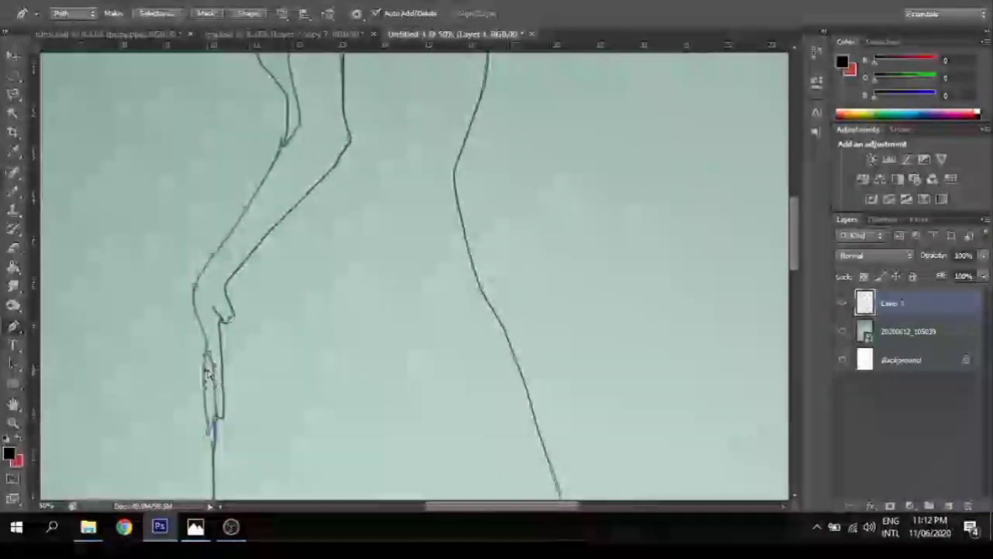
{"action": "right_click", "coordinate": [298, 311]}
{"action": "key", "text": "Escape"}
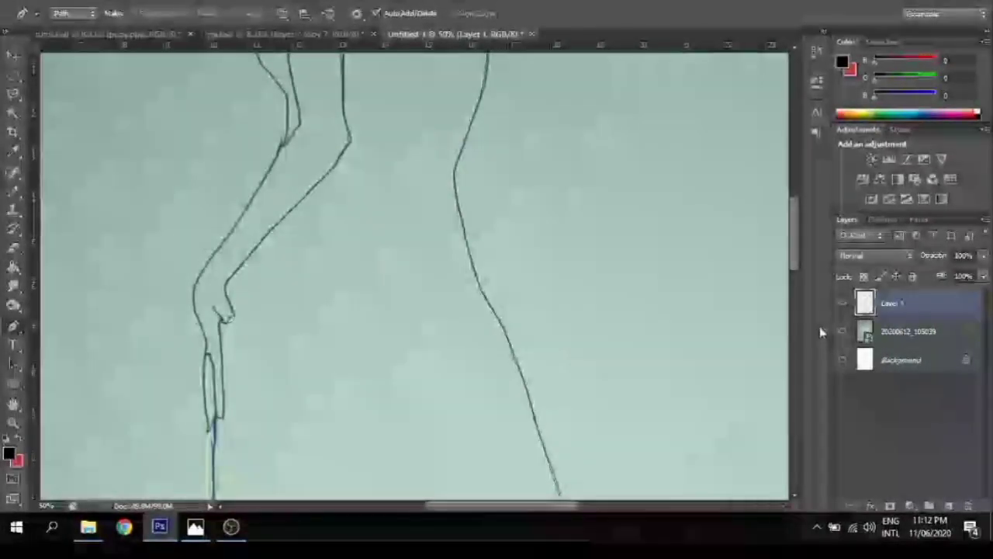
- Toggle the reference photo off and on to check the lines, then scroll up
{"action": "left_click", "coordinate": [845, 332]}
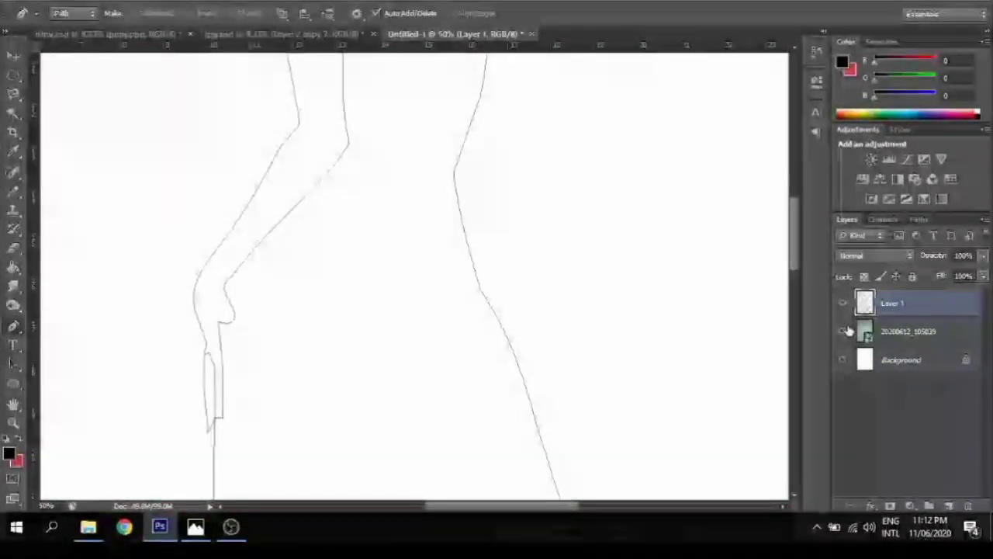
{"action": "left_click", "coordinate": [848, 332]}
{"action": "left_click", "coordinate": [848, 331]}
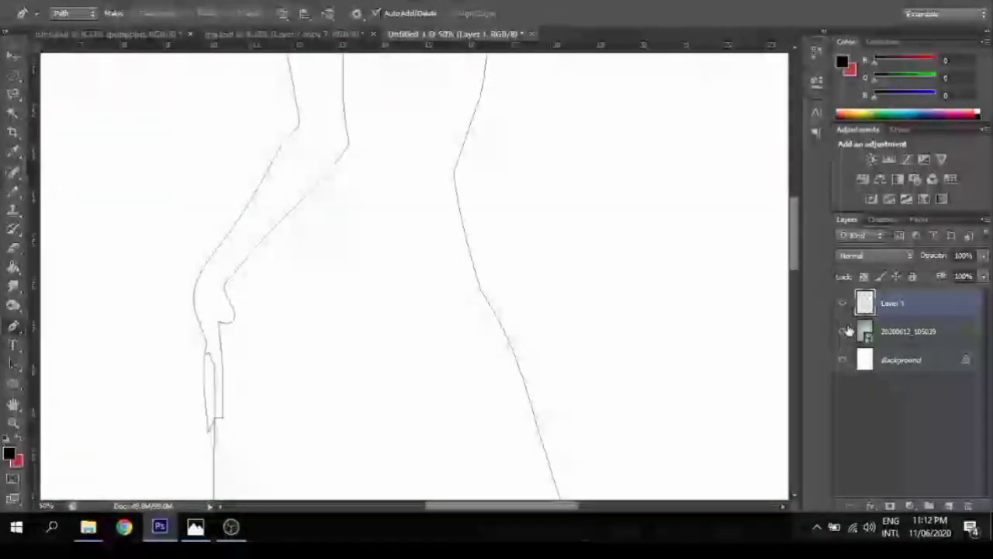
{"action": "left_click", "coordinate": [846, 332]}
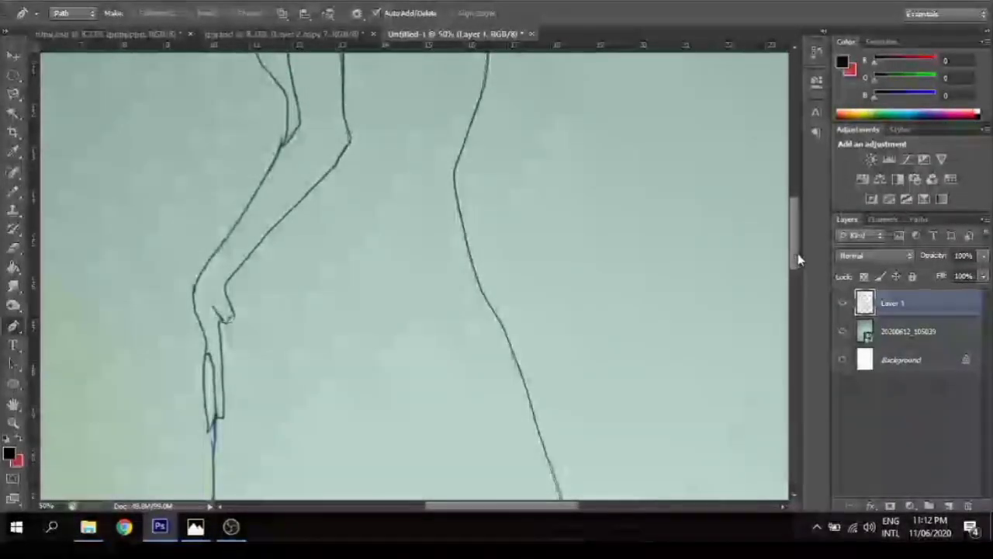
{"action": "left_click_drag", "start_coordinate": [796, 260], "coordinate": [763, 190]}
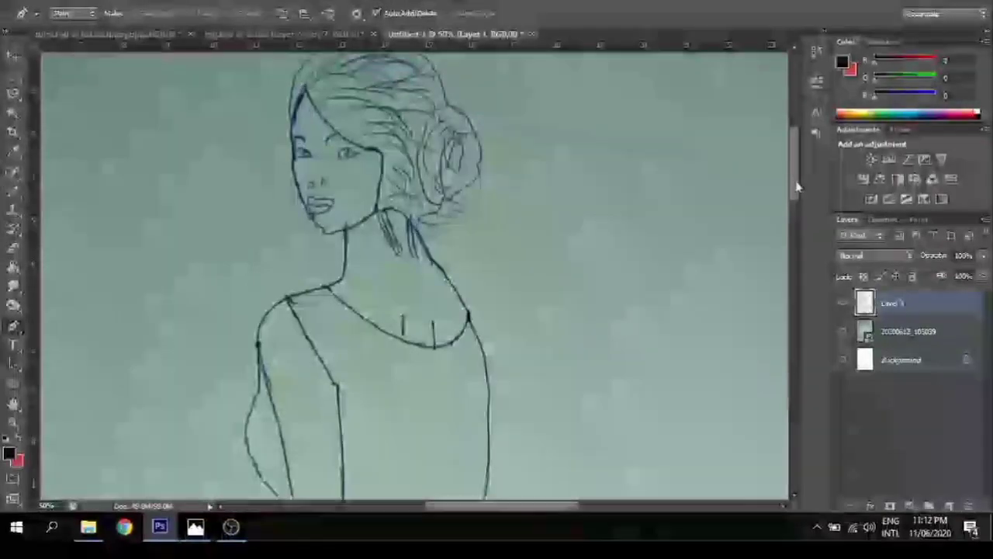
- Zoom out, stroke the skirt panel path with the Pencil, and delete the path
{"action": "left_click_drag", "start_coordinate": [796, 186], "coordinate": [797, 337]}
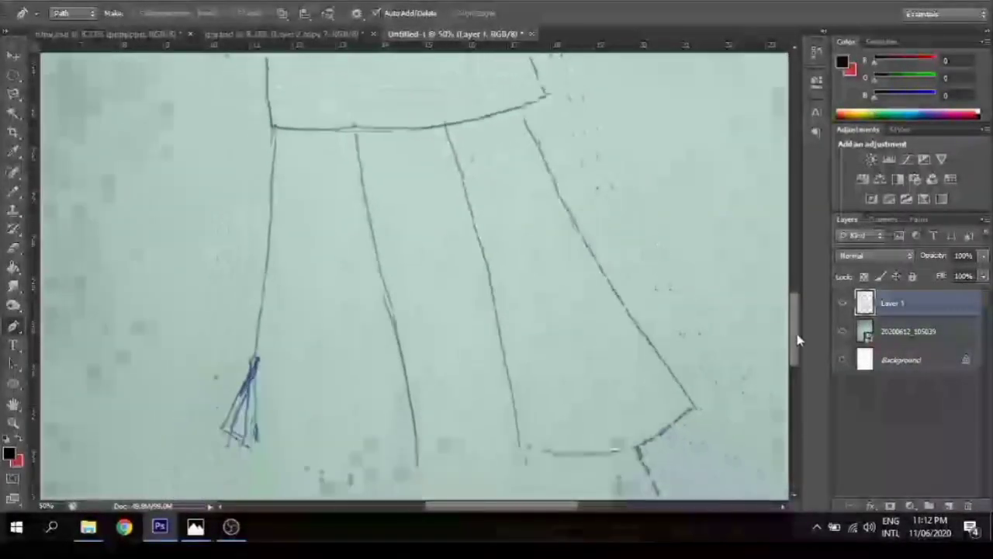
{"action": "key", "text": "ctrl+minus"}
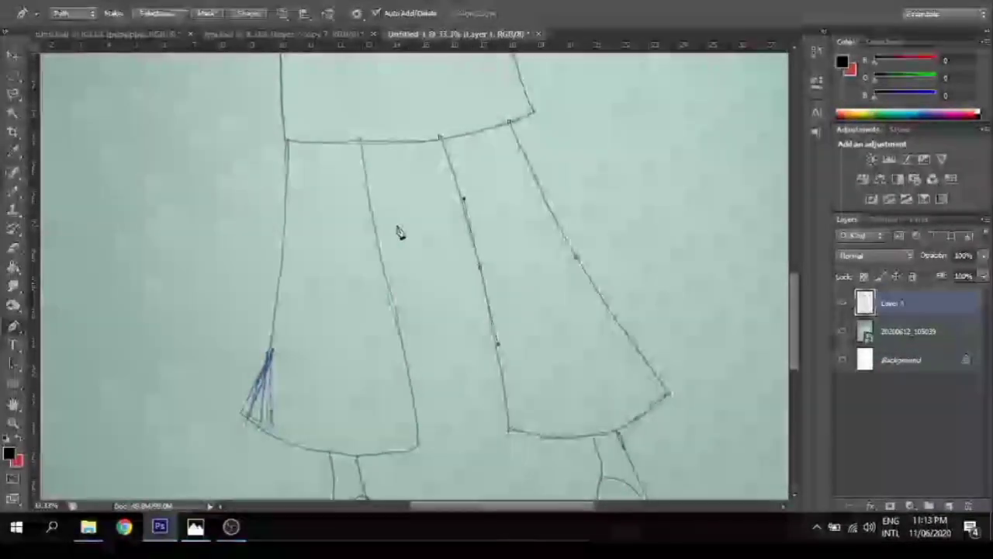
{"action": "right_click", "coordinate": [397, 227]}
{"action": "left_click", "coordinate": [458, 316]}
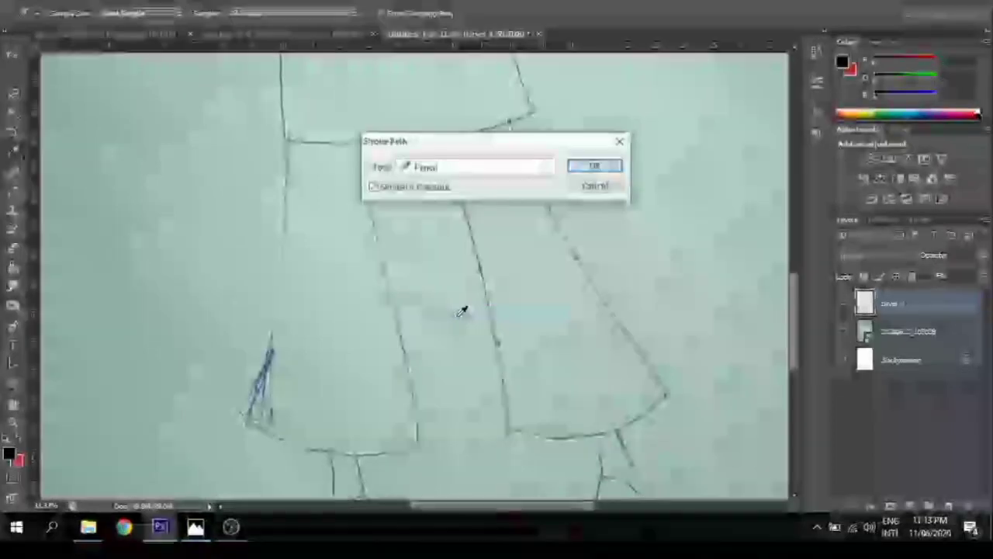
{"action": "key", "text": "Return"}
{"action": "right_click", "coordinate": [458, 323]}
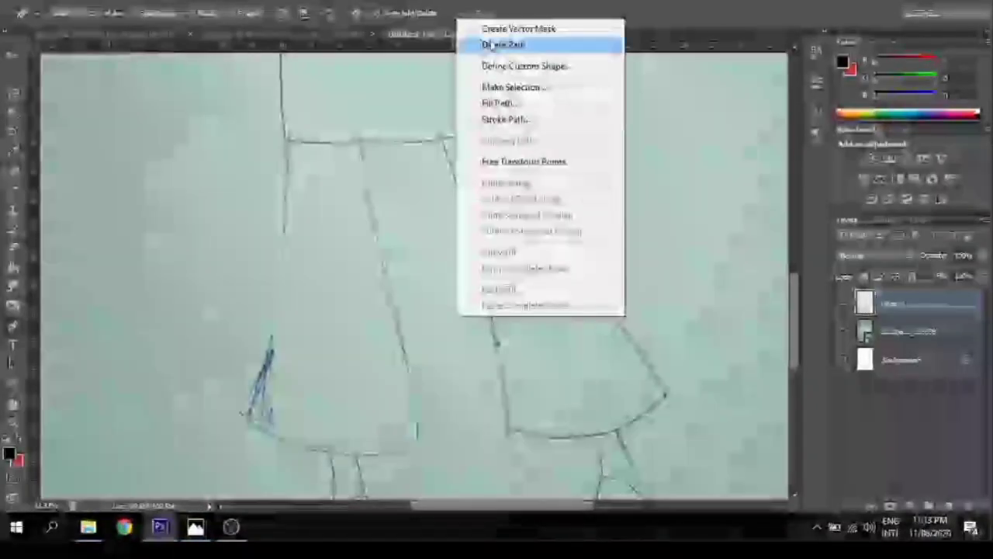
{"action": "left_click", "coordinate": [515, 42]}
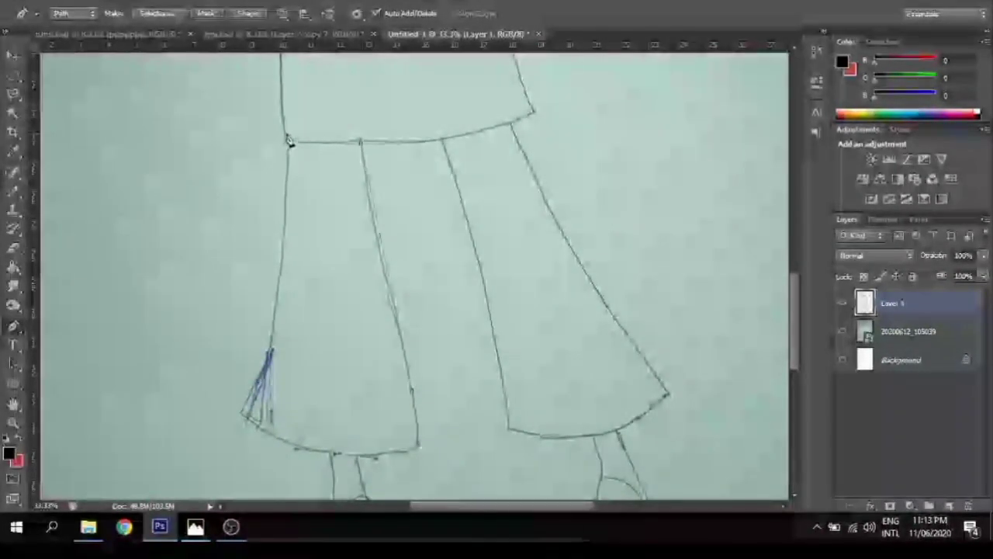
- Trace the left skirt line, stroke it with the Pencil, delete the path, and show the reference photo
{"action": "left_click", "coordinate": [279, 260]}
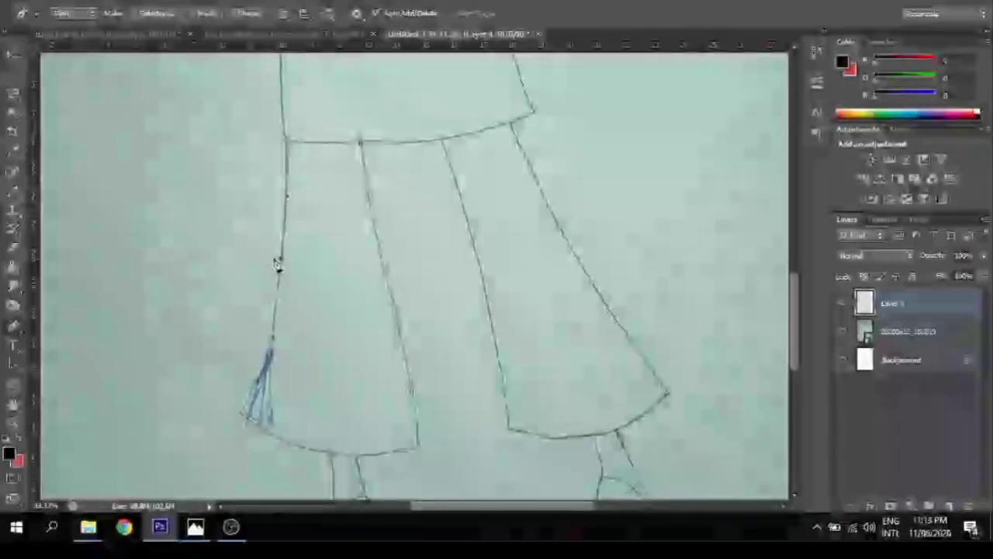
{"action": "right_click", "coordinate": [338, 409]}
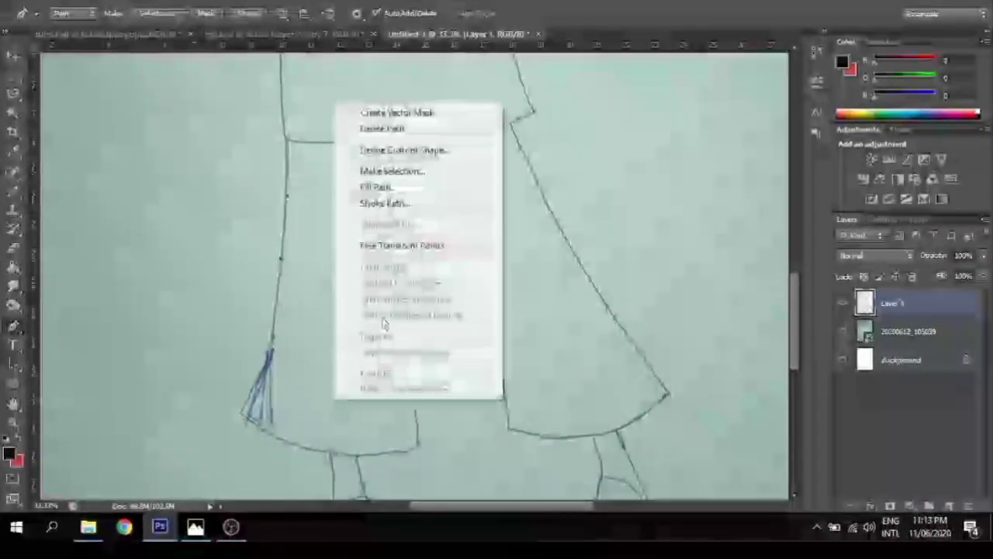
{"action": "left_click", "coordinate": [408, 202]}
{"action": "key", "text": "Return"}
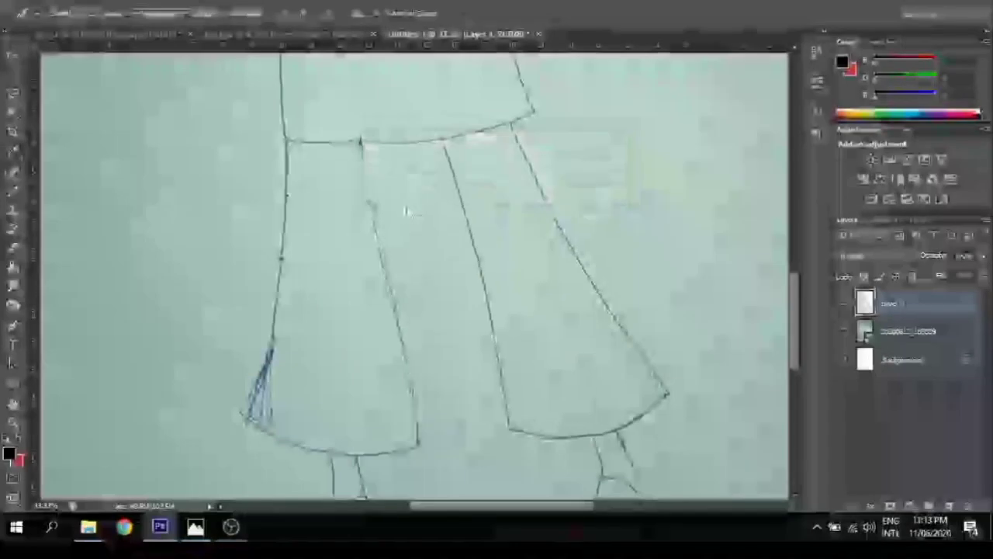
{"action": "right_click", "coordinate": [404, 200]}
{"action": "left_click", "coordinate": [465, 229]}
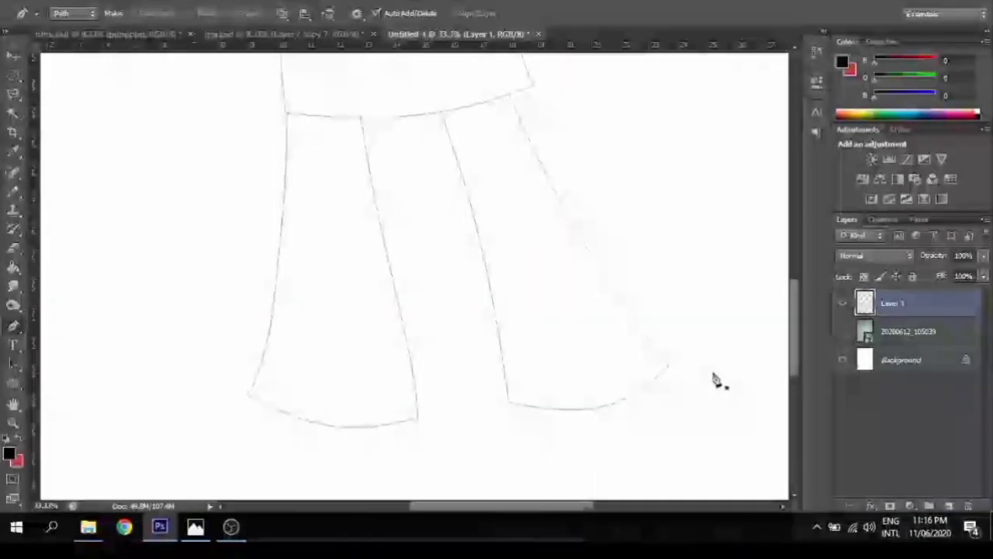
{"action": "left_click_drag", "start_coordinate": [798, 335], "coordinate": [798, 366]}
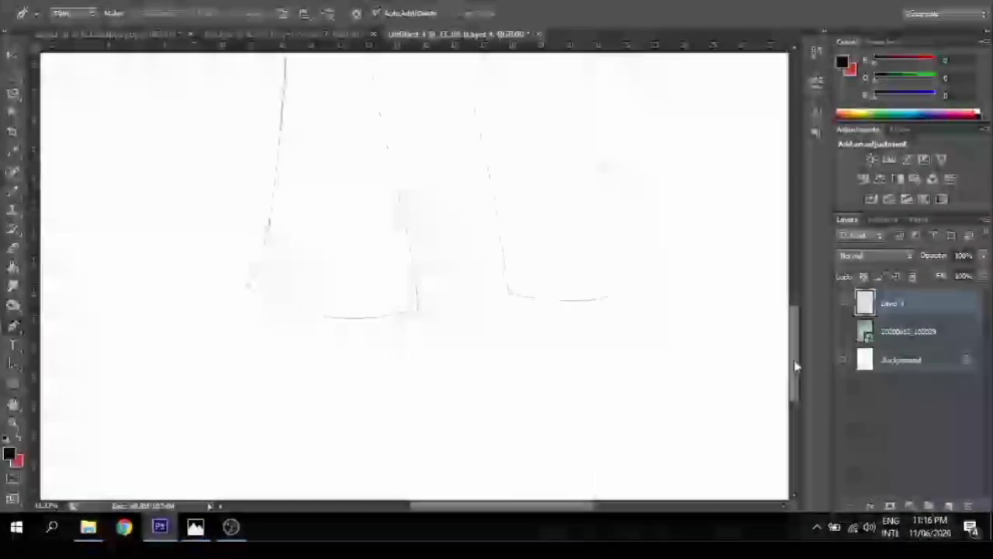
{"action": "left_click", "coordinate": [843, 331]}
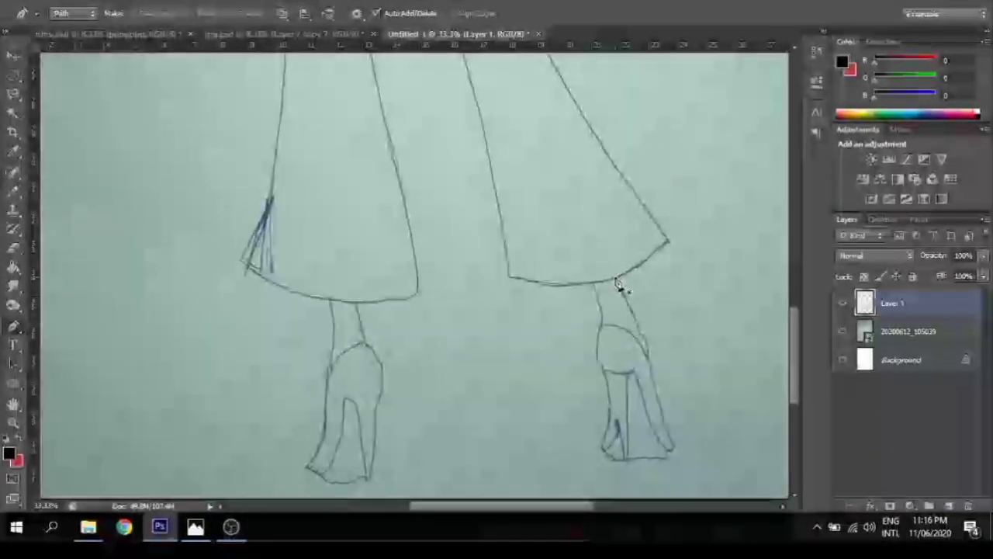
- Place Pen anchors from the hem down the right leg, around the shoe's toe and heel
{"action": "left_click", "coordinate": [650, 353]}
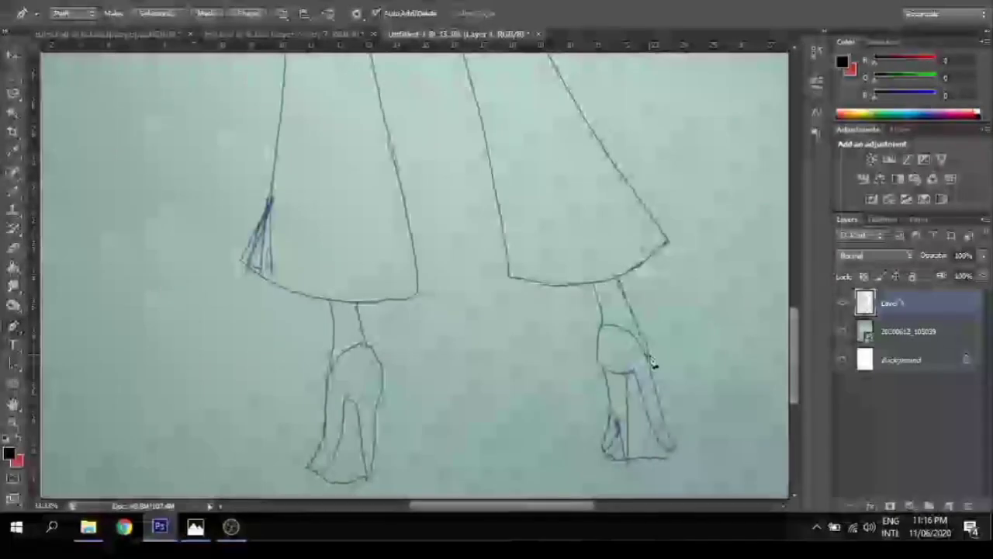
{"action": "left_click", "coordinate": [649, 363]}
{"action": "left_click", "coordinate": [646, 353]}
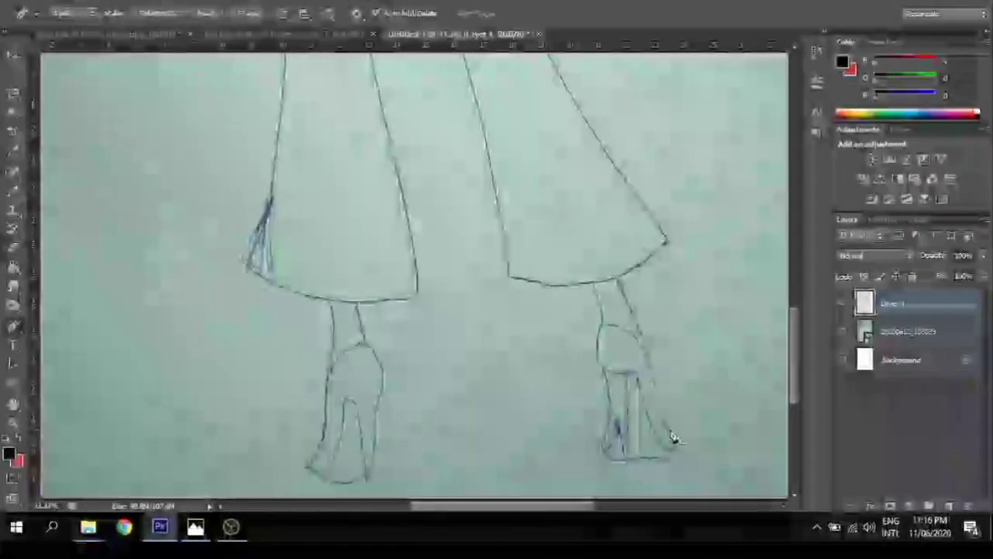
{"action": "left_click", "coordinate": [677, 460]}
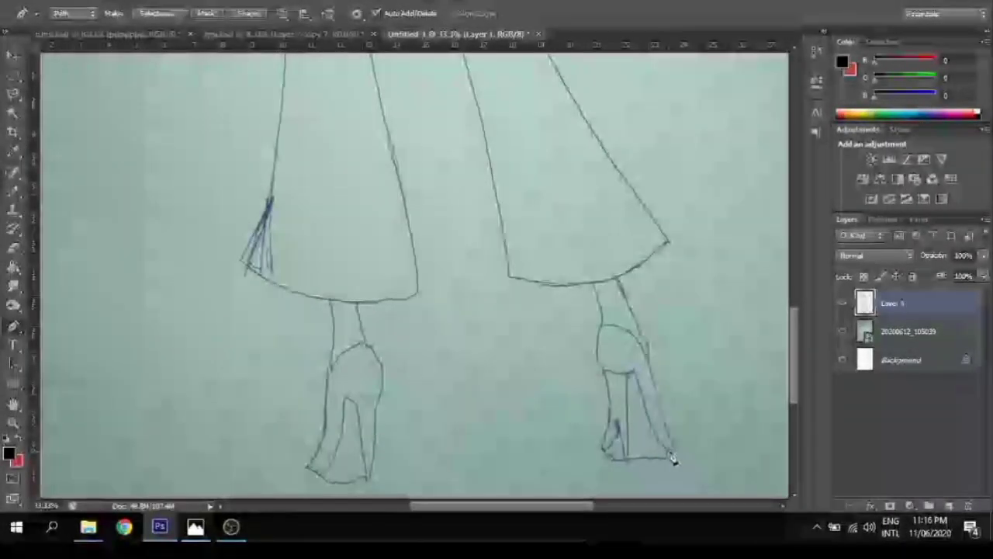
{"action": "left_click", "coordinate": [670, 457]}
{"action": "left_click", "coordinate": [670, 456]}
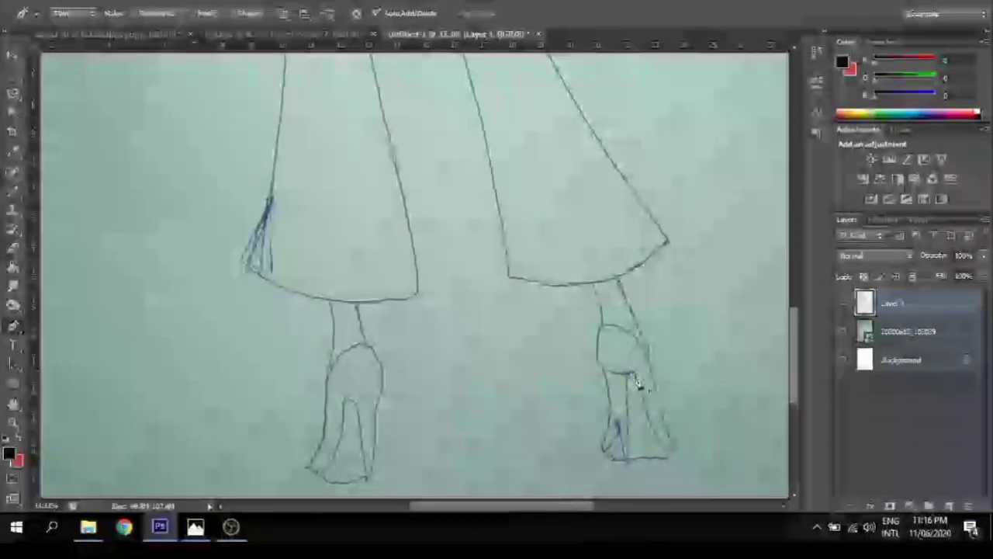
{"action": "left_click", "coordinate": [658, 432]}
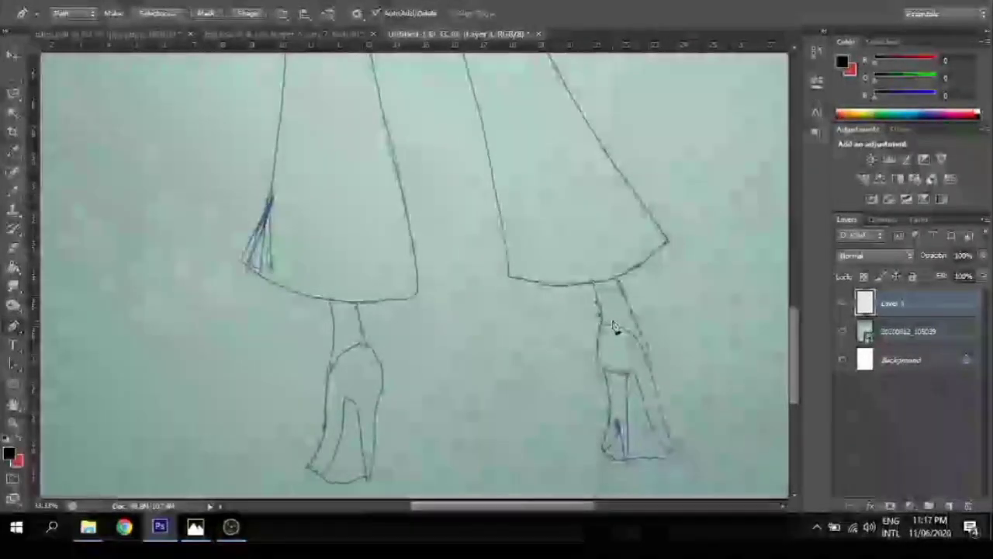
- Stroke the traced right-leg path with the pencil and delete the path
{"action": "right_click", "coordinate": [612, 326]}
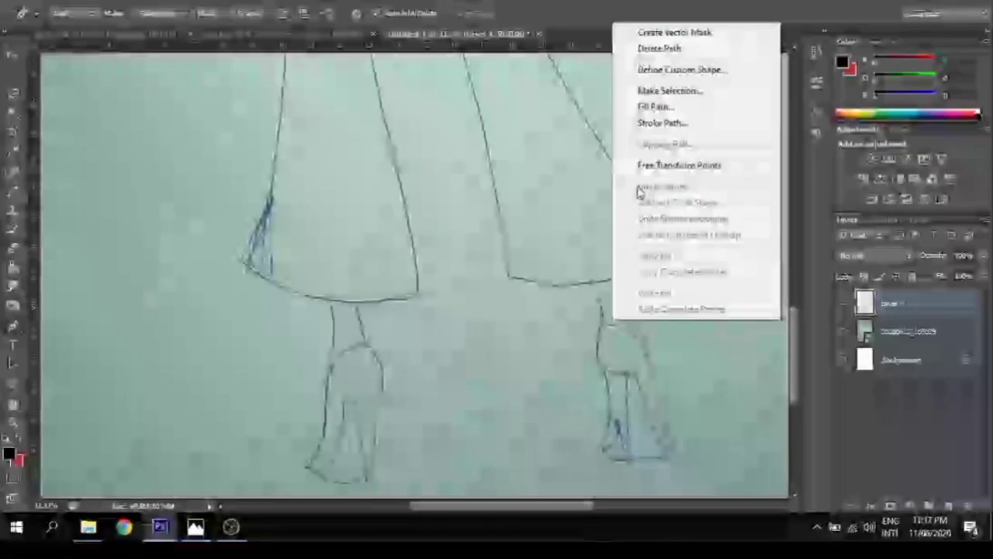
{"action": "left_click", "coordinate": [662, 122]}
{"action": "key", "text": "Return"}
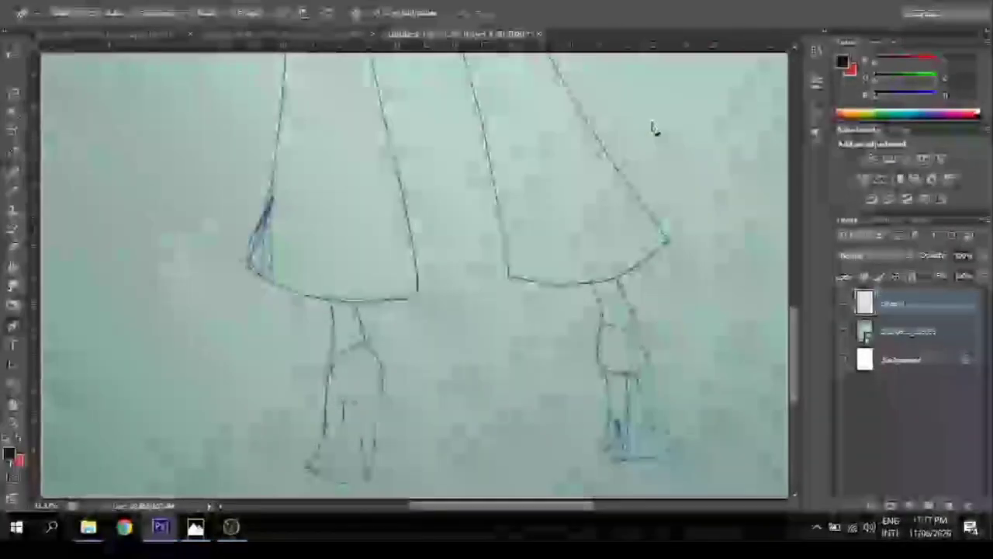
{"action": "right_click", "coordinate": [654, 130]}
{"action": "left_click", "coordinate": [675, 152]}
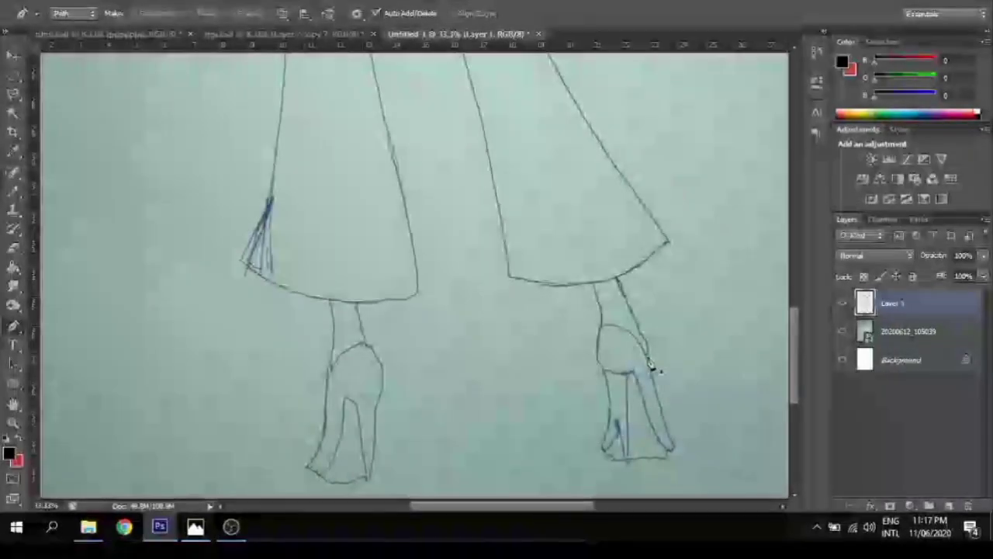
- Stroke a new right-leg shoe path in pencil, delete it, and compare with the photo hidden
{"action": "left_click", "coordinate": [601, 331]}
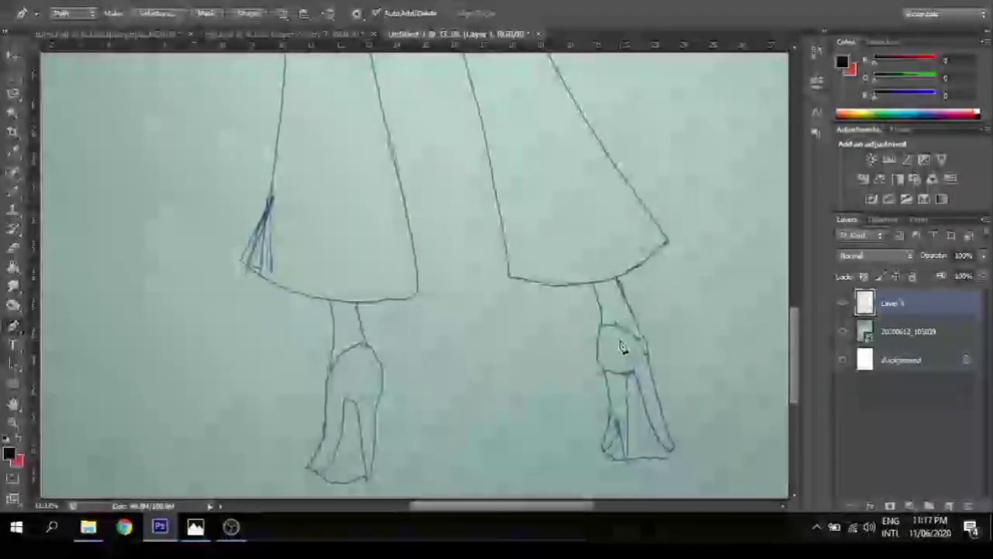
{"action": "right_click", "coordinate": [620, 341]}
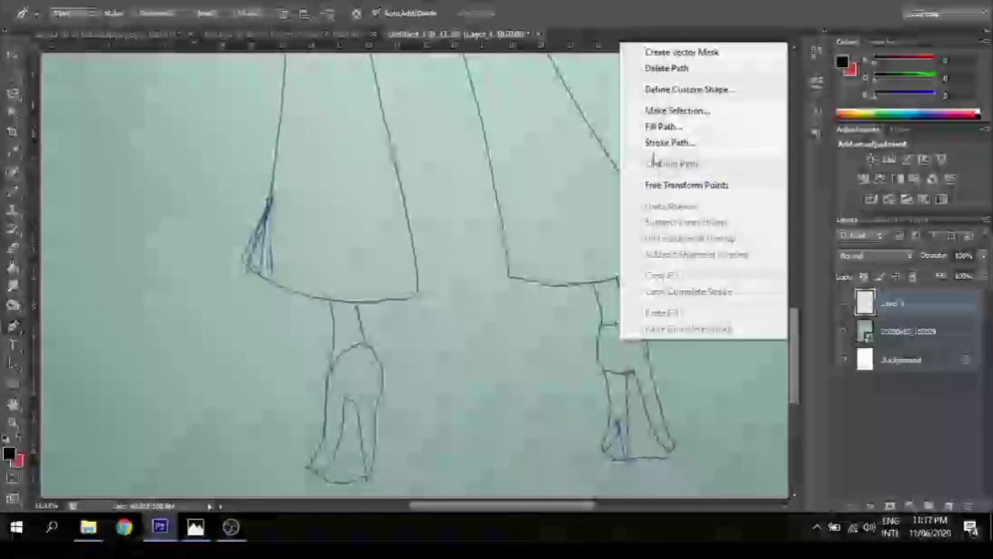
{"action": "left_click", "coordinate": [655, 144]}
{"action": "key", "text": "Return"}
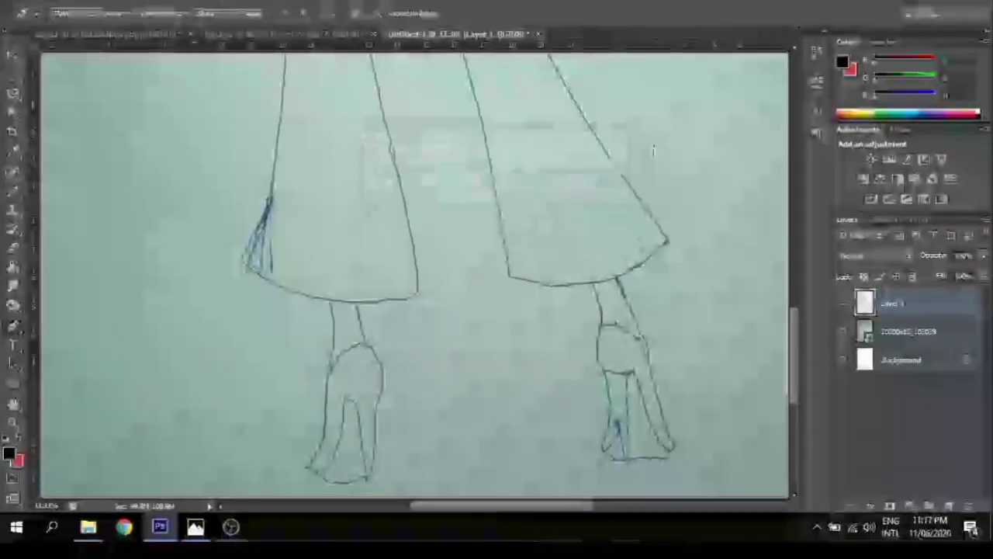
{"action": "right_click", "coordinate": [655, 149]}
{"action": "left_click", "coordinate": [698, 172]}
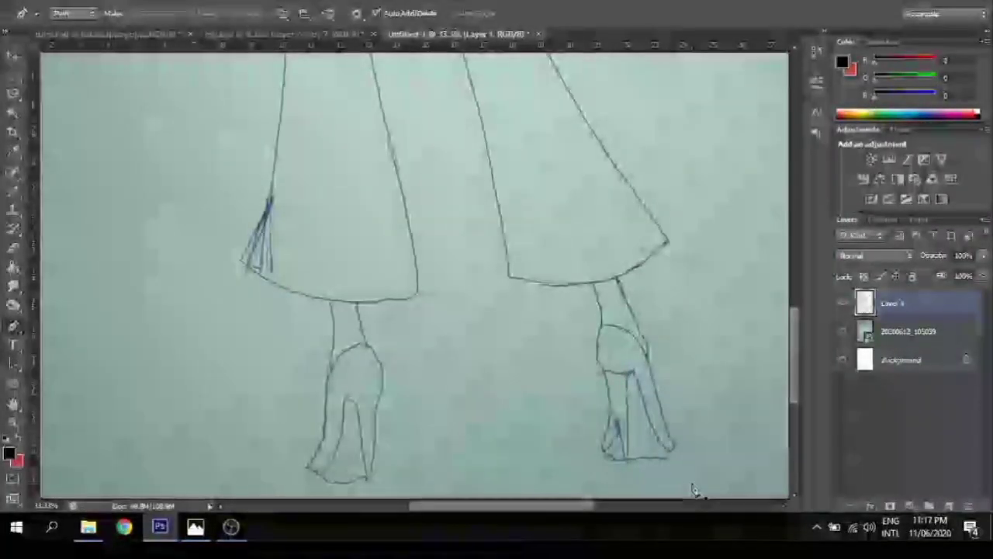
{"action": "left_click", "coordinate": [844, 332]}
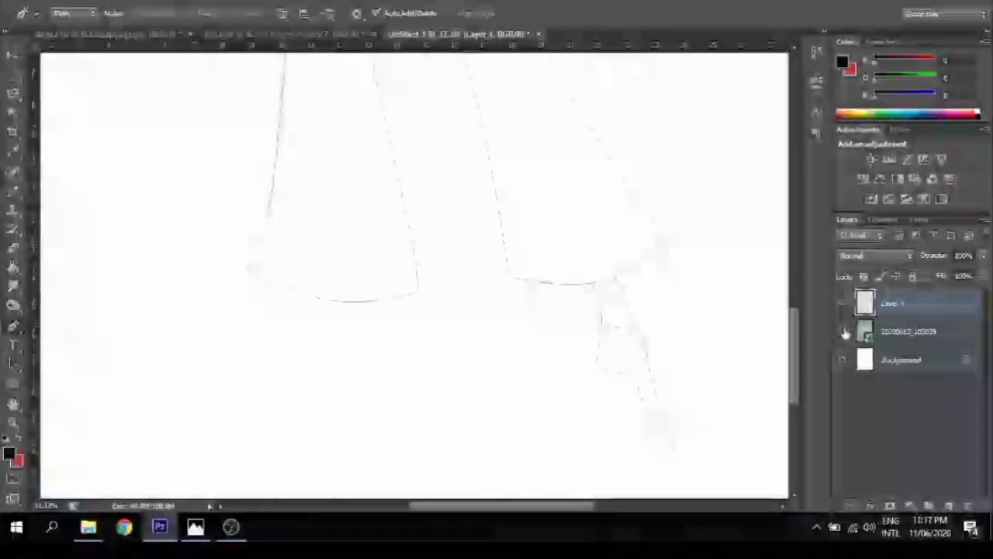
{"action": "left_click", "coordinate": [843, 331]}
{"action": "left_click", "coordinate": [843, 332]}
{"action": "left_click", "coordinate": [843, 331]}
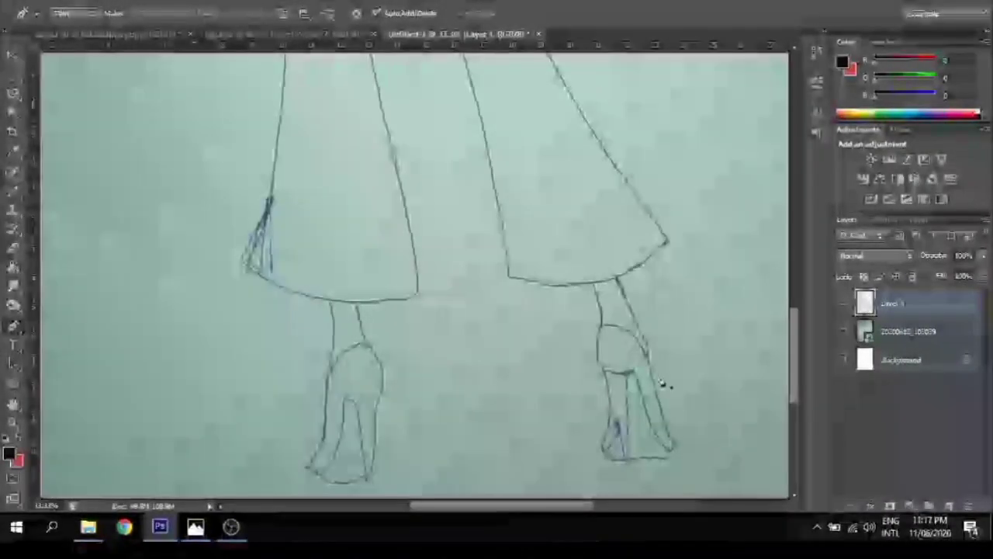
- Trace the right shoe outline, stroke it onto the layer and remove its path guide
{"action": "left_click", "coordinate": [638, 383]}
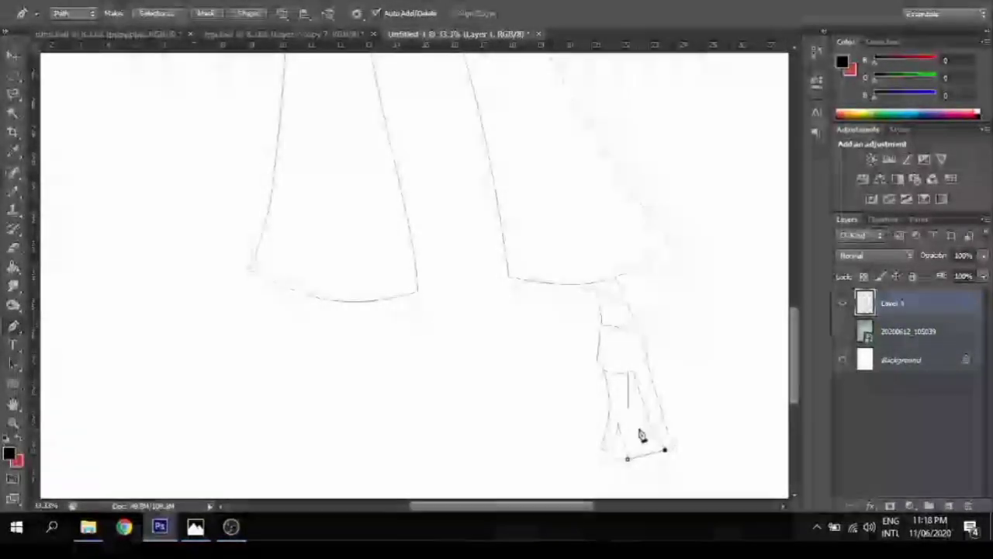
{"action": "right_click", "coordinate": [640, 434]}
{"action": "key", "text": "Escape"}
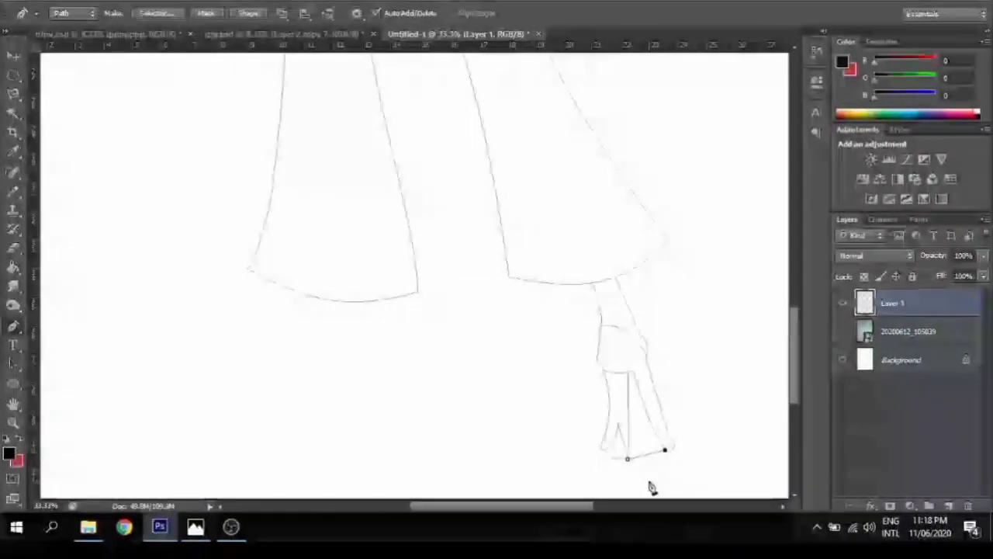
{"action": "right_click", "coordinate": [654, 455]}
{"action": "left_click", "coordinate": [687, 284]}
{"action": "right_click", "coordinate": [687, 284]}
{"action": "left_click", "coordinate": [729, 15]}
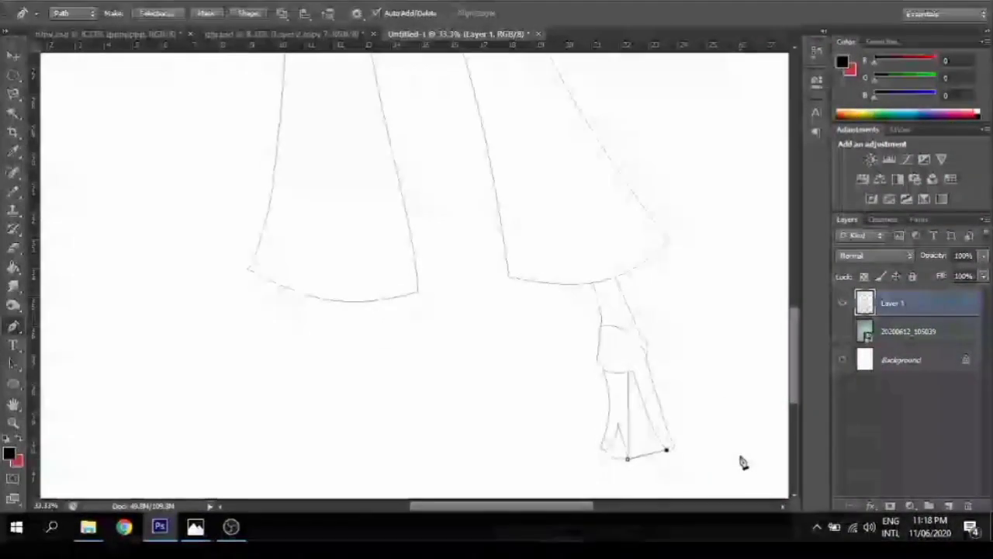
{"action": "right_click", "coordinate": [740, 460]}
{"action": "right_click", "coordinate": [778, 217]}
{"action": "key", "text": "Escape"}
{"action": "left_click", "coordinate": [846, 332]}
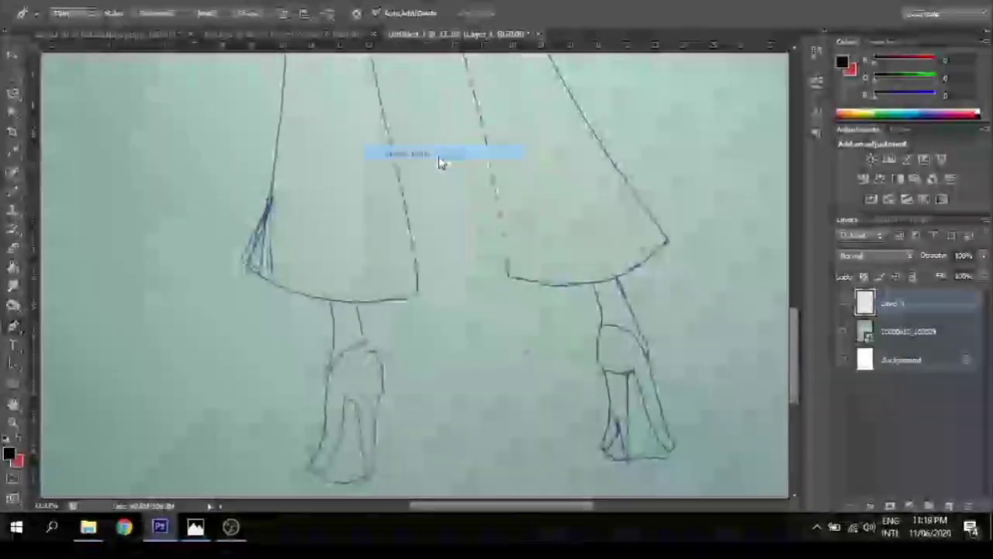
- Stroke the left leg and shoe path in pencil and check it with the photo hidden
{"action": "right_click", "coordinate": [437, 101]}
{"action": "left_click", "coordinate": [521, 118]}
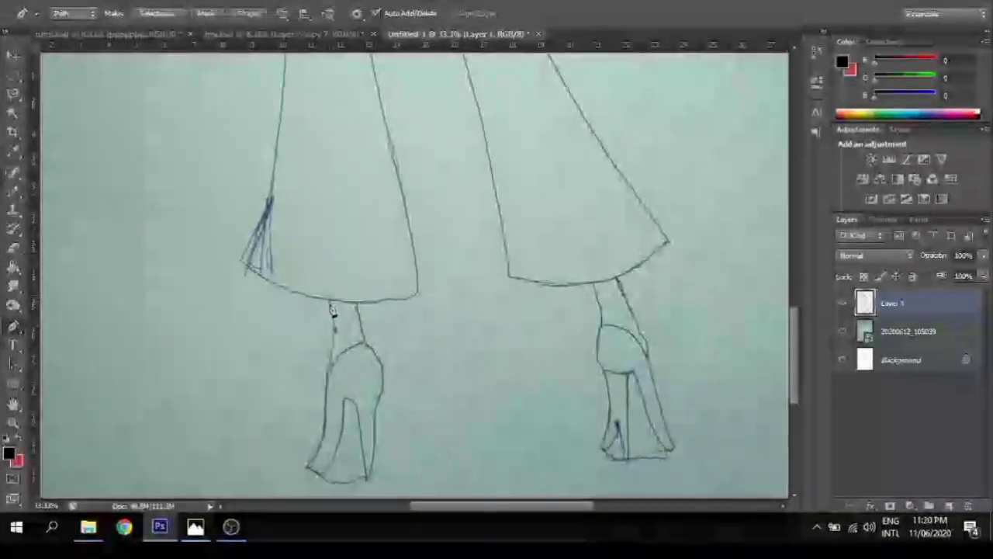
{"action": "right_click", "coordinate": [398, 299]}
{"action": "left_click", "coordinate": [443, 137]}
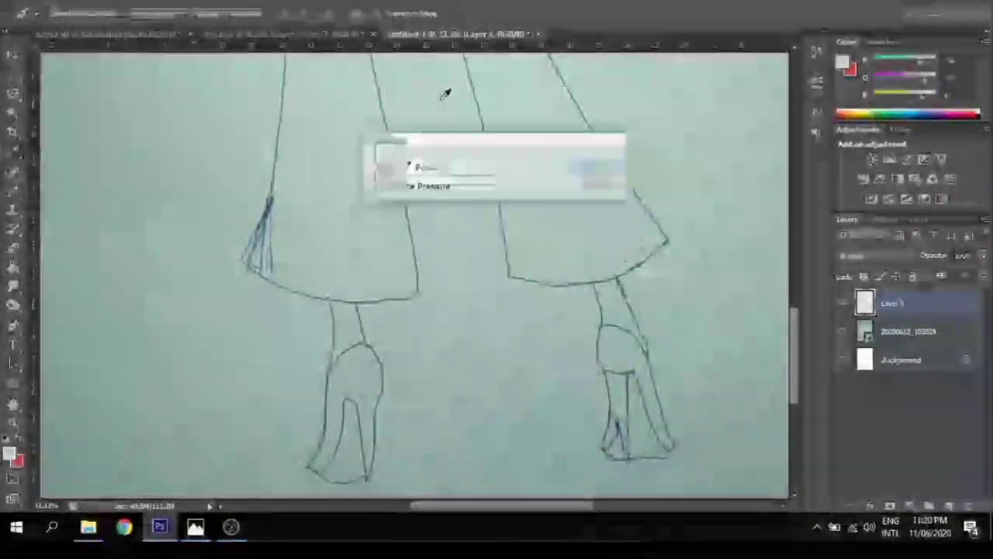
{"action": "key", "text": "Return"}
{"action": "left_click", "coordinate": [843, 332]}
{"action": "left_click", "coordinate": [844, 331]}
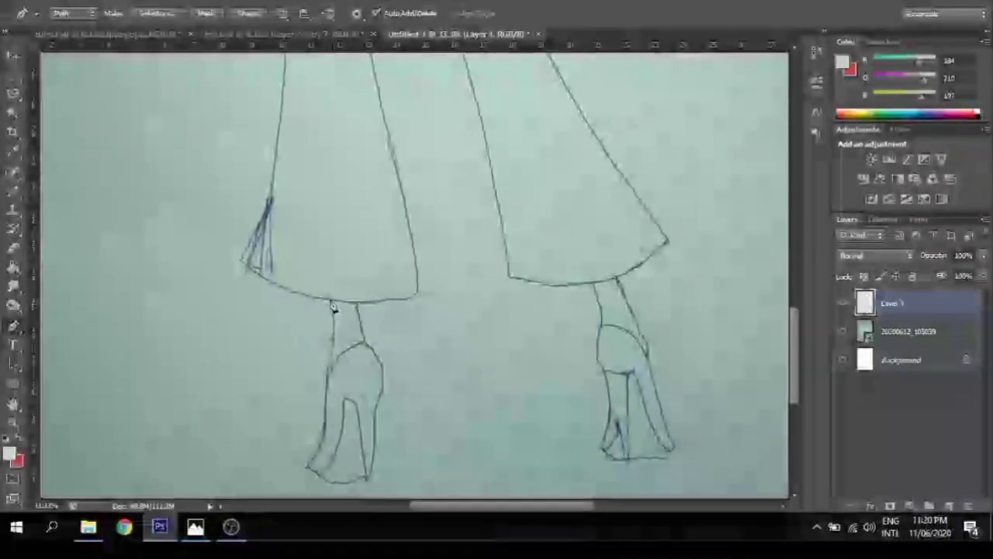
- Delete the left path guide, hide the photo, and stroke the remaining path in pencil
{"action": "right_click", "coordinate": [417, 104]}
{"action": "left_click", "coordinate": [439, 134]}
{"action": "left_click", "coordinate": [844, 331]}
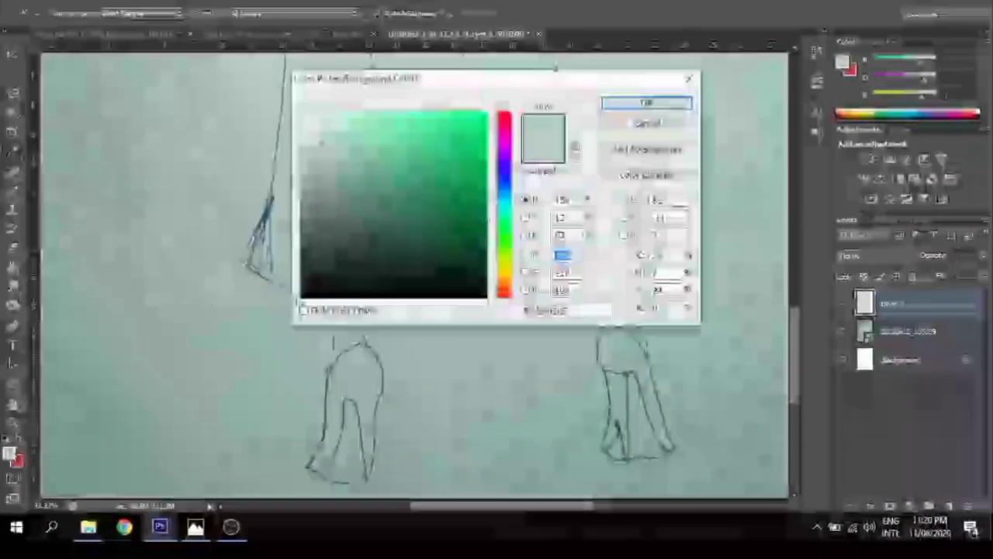
{"action": "key", "text": "Return"}
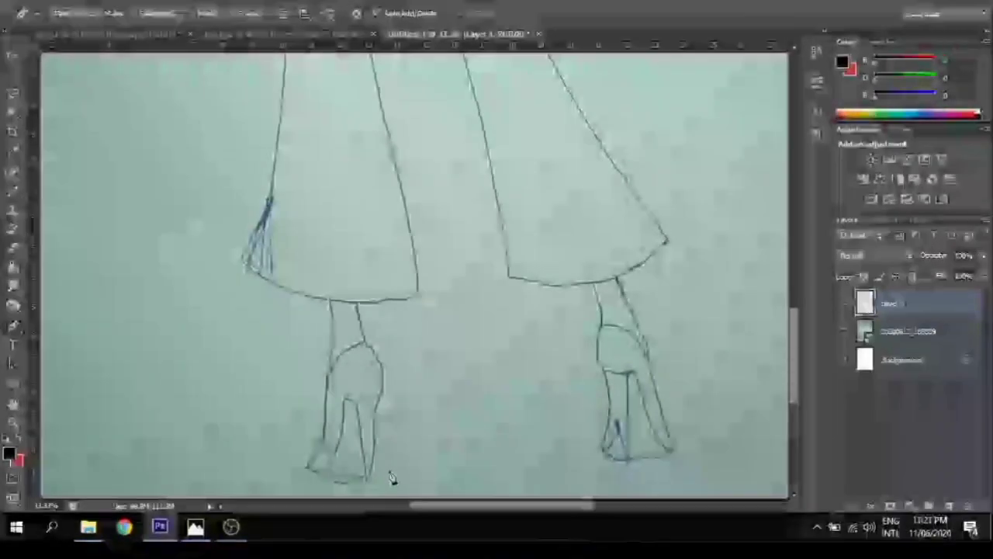
{"action": "right_click", "coordinate": [394, 471]}
{"action": "right_click", "coordinate": [449, 267]}
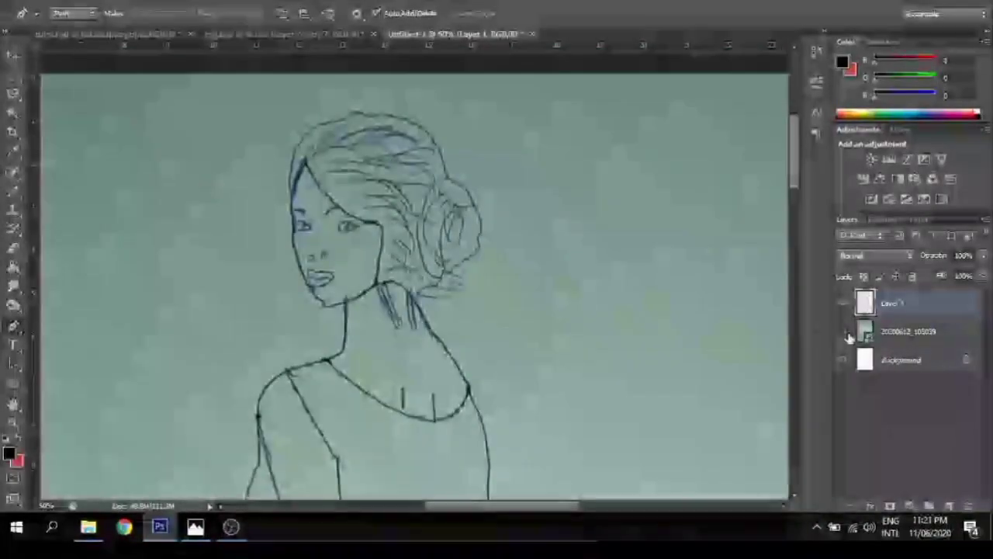
- Stroke the hair path in pencil and delete its path guide
{"action": "left_click", "coordinate": [846, 332]}
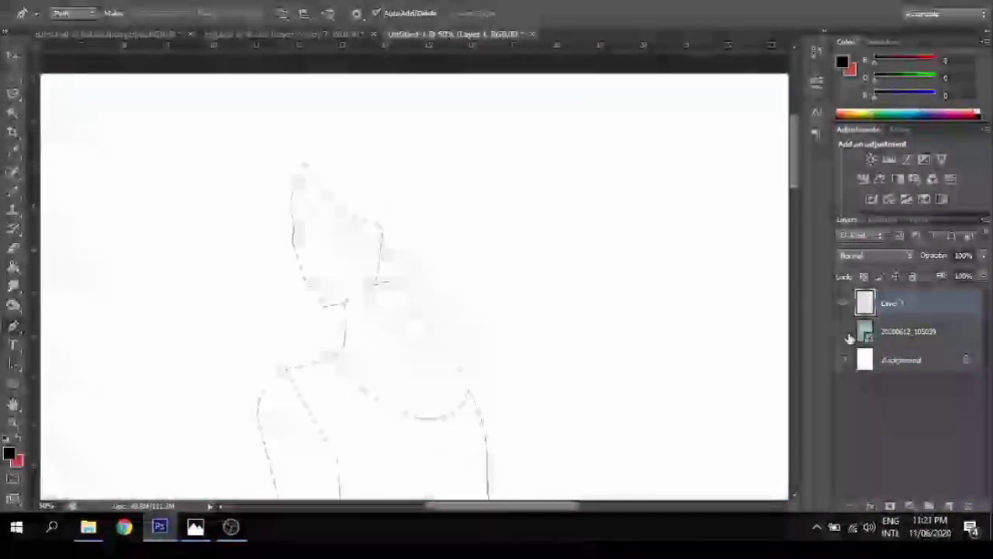
{"action": "left_click", "coordinate": [844, 331]}
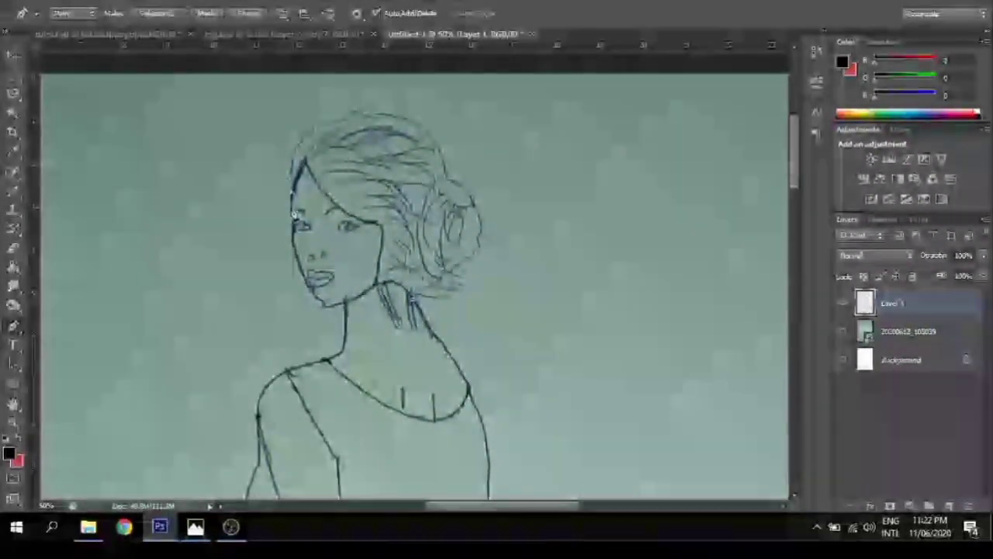
{"action": "right_click", "coordinate": [293, 210]}
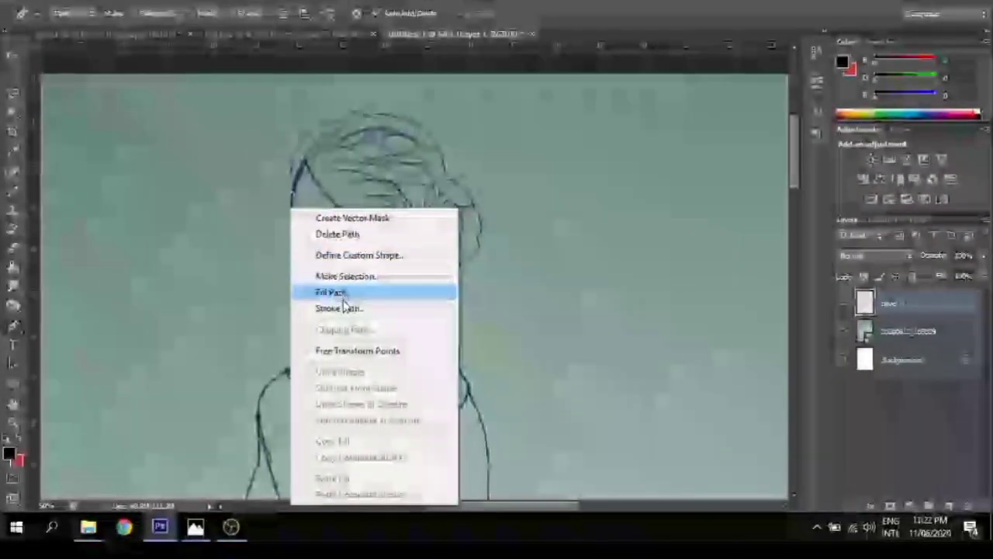
{"action": "left_click", "coordinate": [316, 308]}
{"action": "key", "text": "Return"}
{"action": "right_click", "coordinate": [344, 305]}
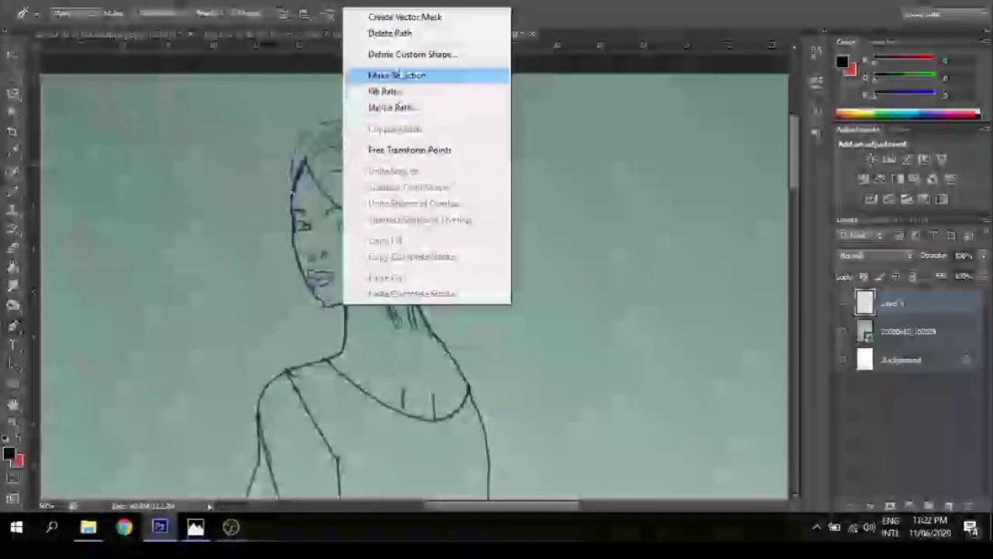
{"action": "left_click", "coordinate": [398, 39]}
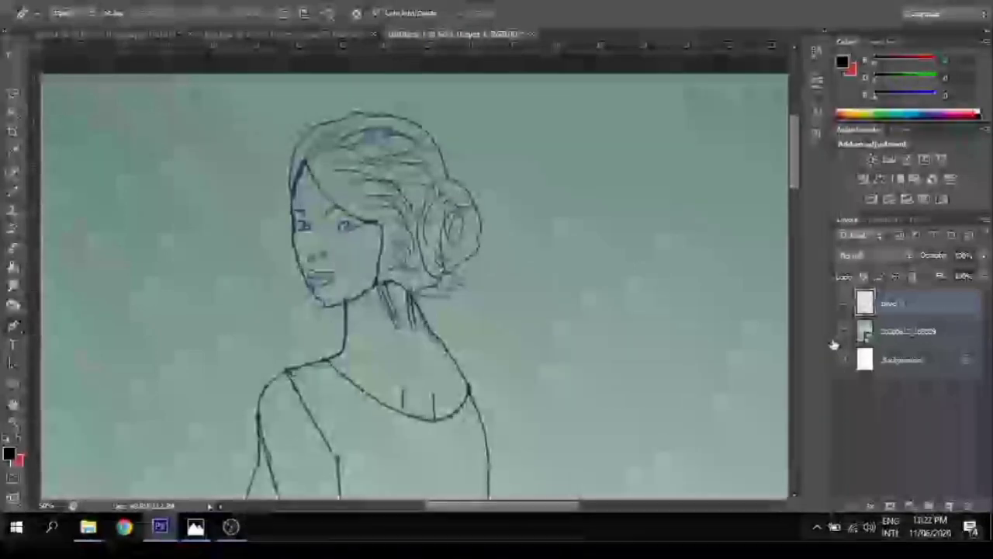
- Compare the hair line against the photo, then stroke the bun outline and delete its path
{"action": "left_click", "coordinate": [841, 334]}
{"action": "left_click", "coordinate": [841, 333]}
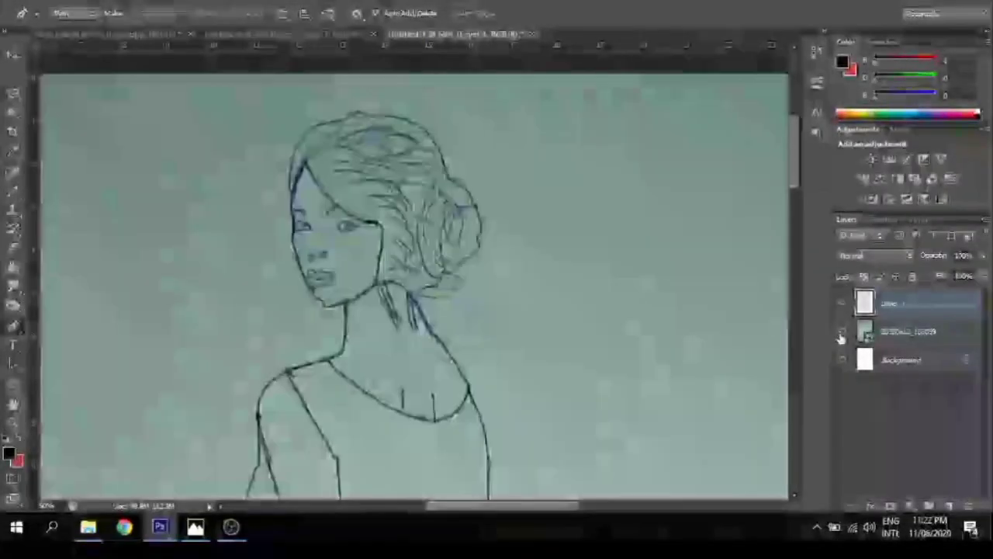
{"action": "left_click", "coordinate": [841, 334]}
{"action": "left_click", "coordinate": [841, 334]}
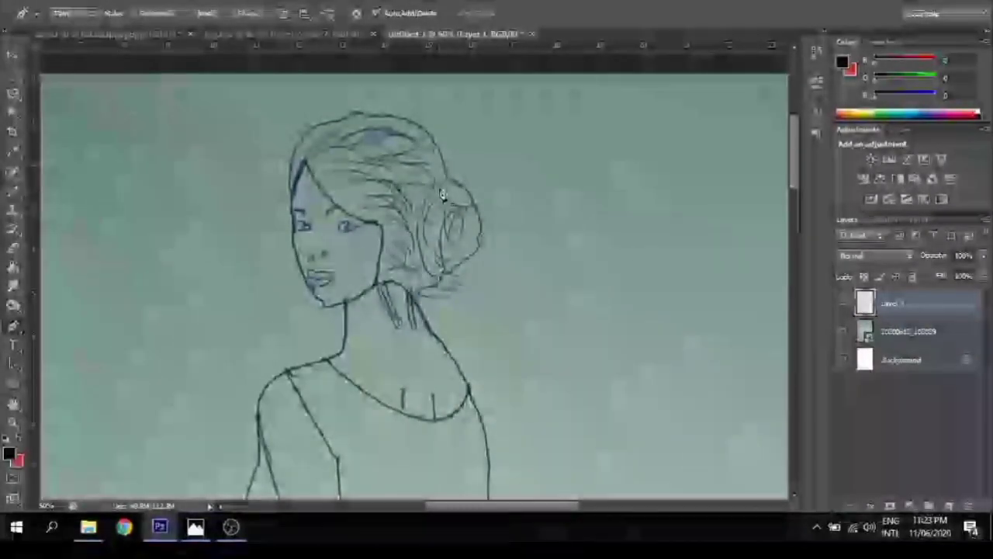
{"action": "right_click", "coordinate": [499, 213]}
{"action": "left_click", "coordinate": [545, 323]}
{"action": "right_click", "coordinate": [546, 324]}
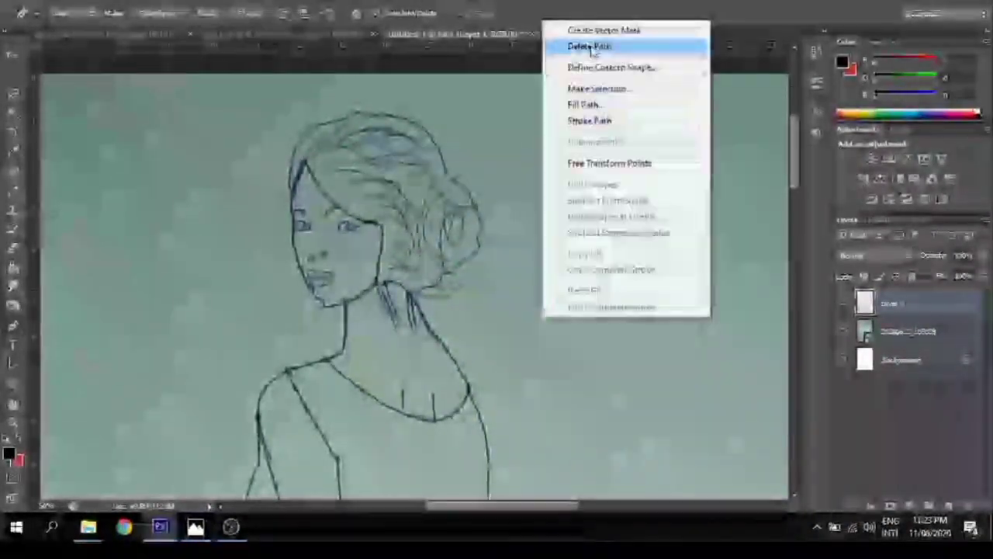
{"action": "left_click", "coordinate": [587, 45]}
- Toggle the reference photo to compare strokes, zooming out to see the whole page
{"action": "left_click", "coordinate": [841, 333]}
{"action": "left_click", "coordinate": [840, 334]}
{"action": "left_click", "coordinate": [847, 333]}
{"action": "left_click", "coordinate": [848, 333]}
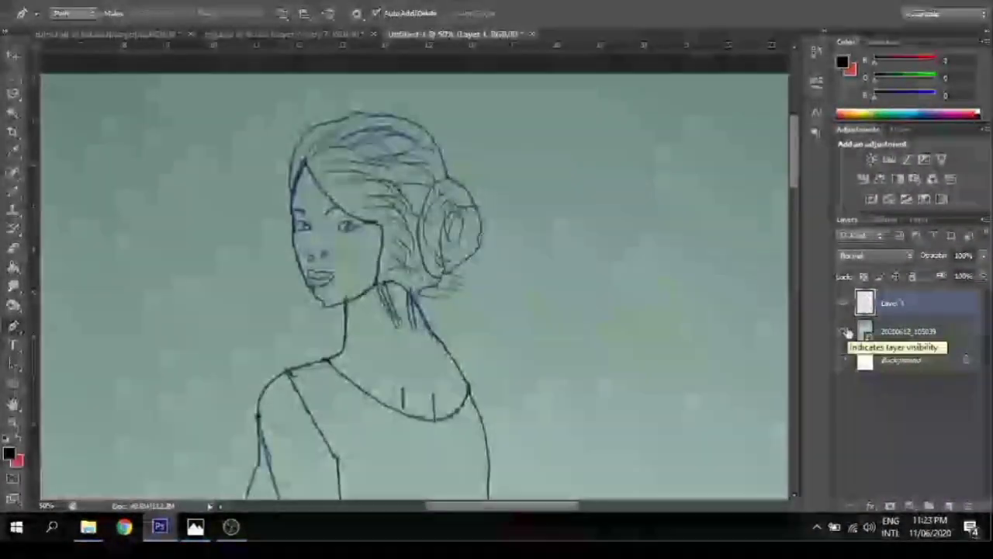
{"action": "key", "text": "ctrl+minus"}
{"action": "key", "text": "ctrl+minus"}
{"action": "key", "text": "ctrl+minus"}
{"action": "key", "text": "ctrl+minus"}
{"action": "left_click", "coordinate": [844, 333]}
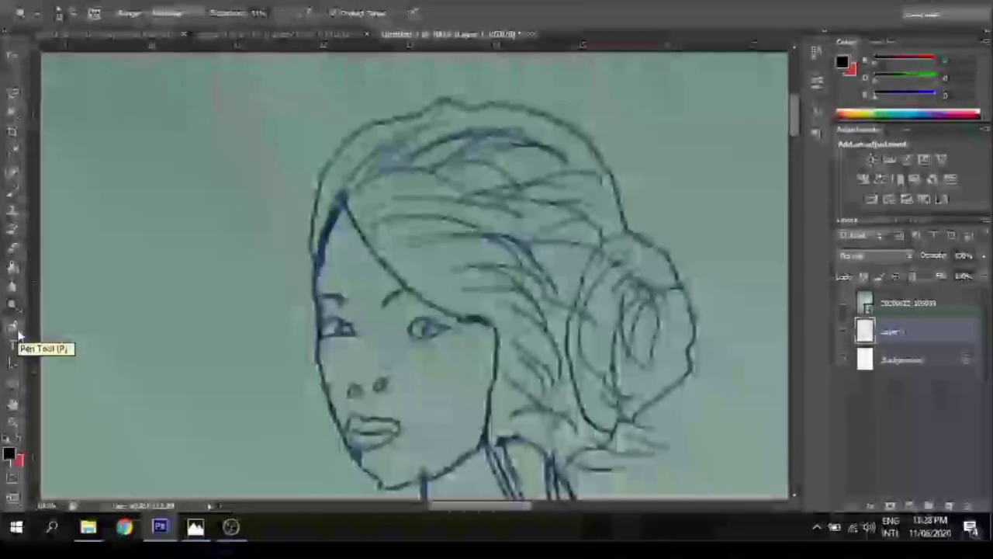
- Create a new layer and set the Pen tool to Shape mode
{"action": "left_click", "coordinate": [17, 329]}
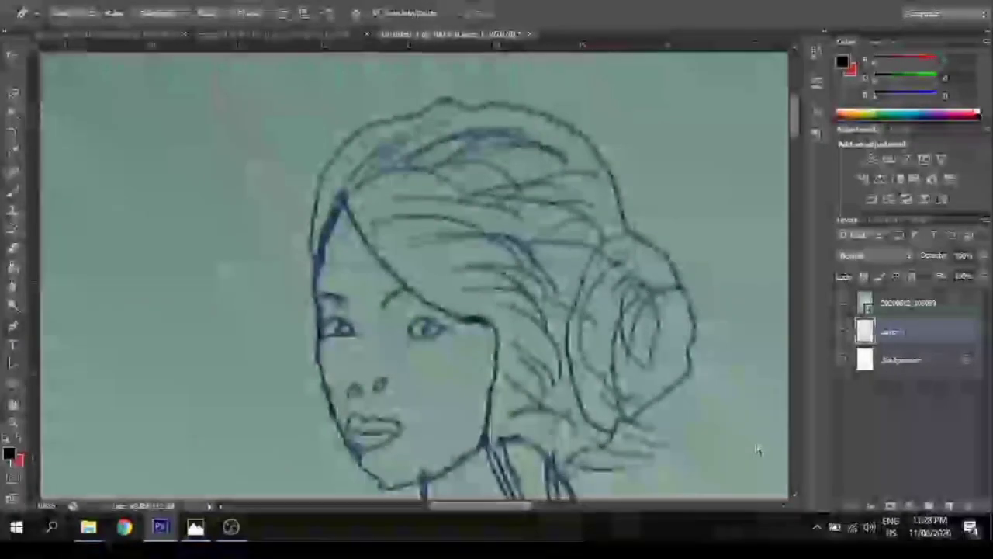
{"action": "key", "text": "ctrl+shift+n"}
{"action": "key", "text": "Return"}
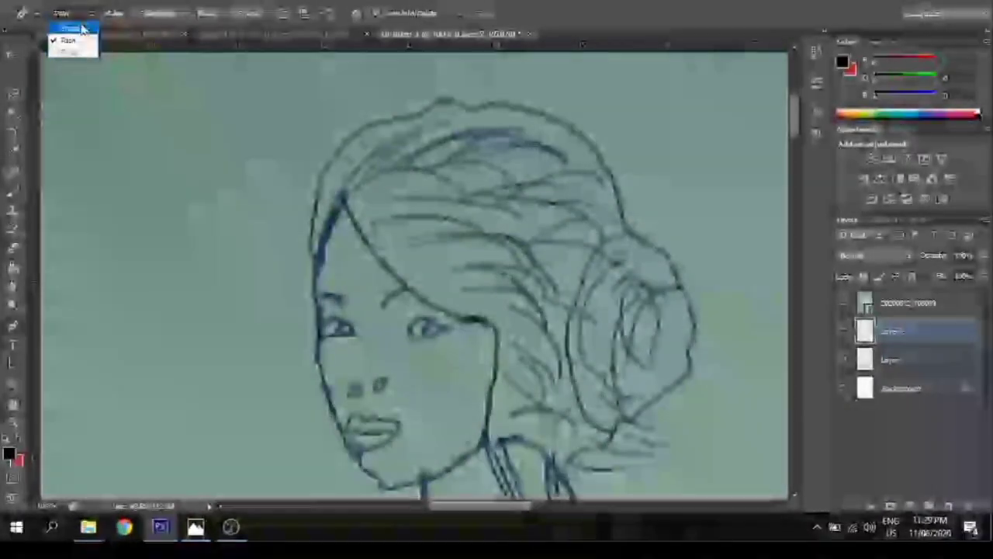
{"action": "left_click", "coordinate": [81, 29]}
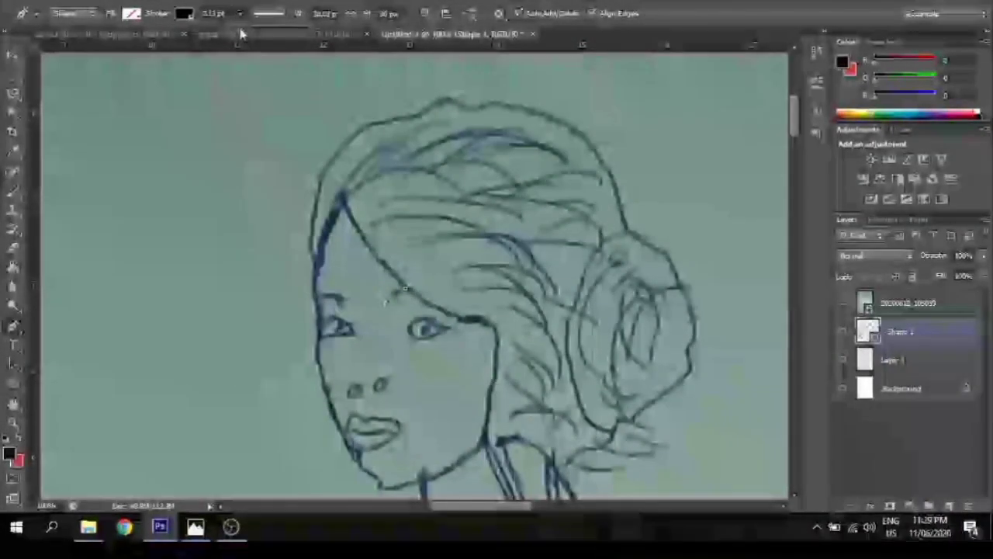
- Turn the traced outline shape into a selection, then check it with the reference photo hidden
{"action": "right_click", "coordinate": [333, 197]}
{"action": "left_click", "coordinate": [368, 280]}
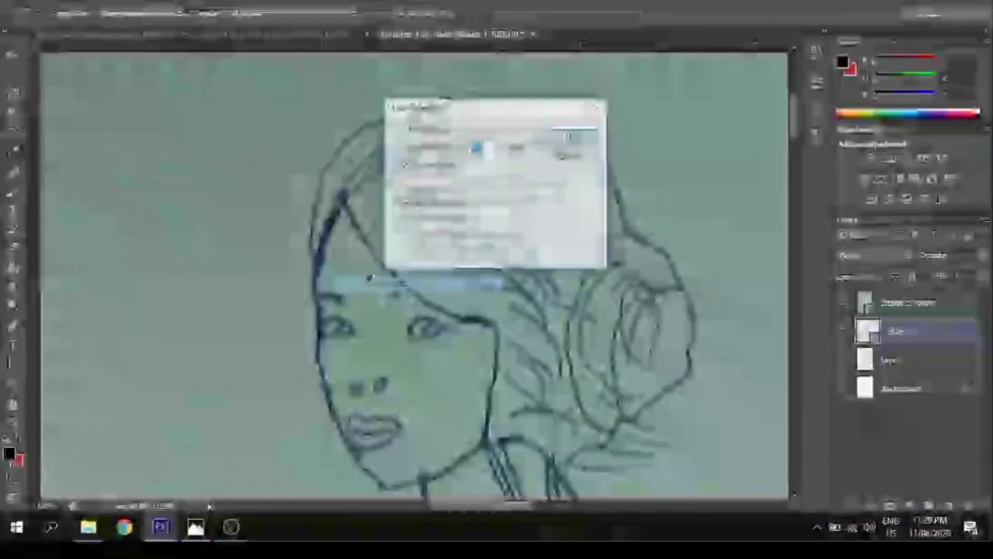
{"action": "left_click", "coordinate": [571, 137]}
{"action": "key", "text": "Return"}
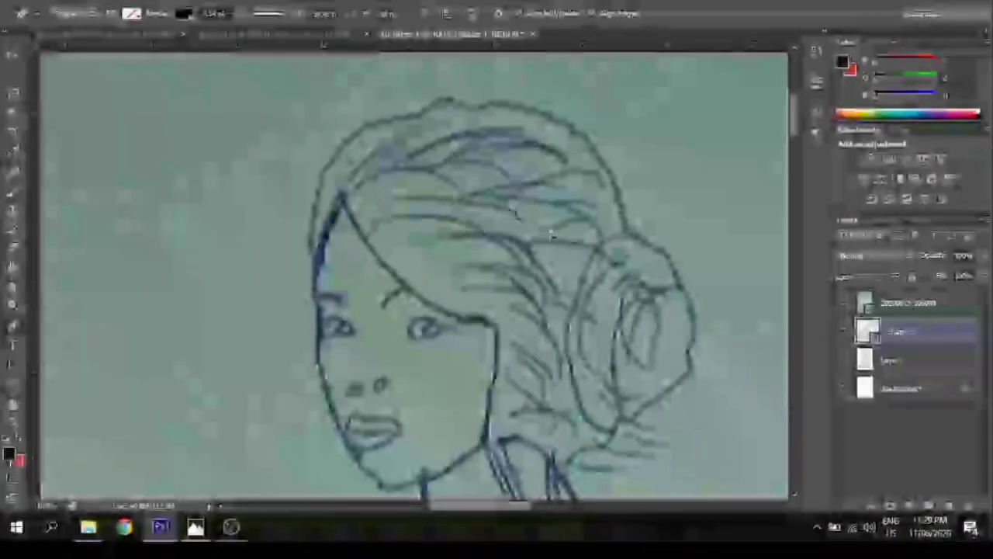
{"action": "left_click", "coordinate": [844, 301]}
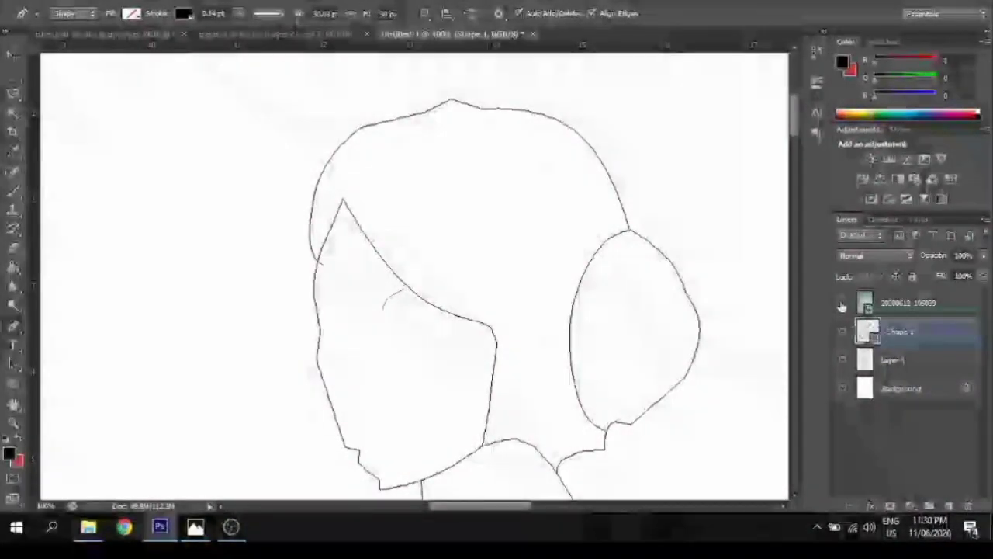
{"action": "left_click", "coordinate": [841, 304]}
{"action": "left_click", "coordinate": [842, 304]}
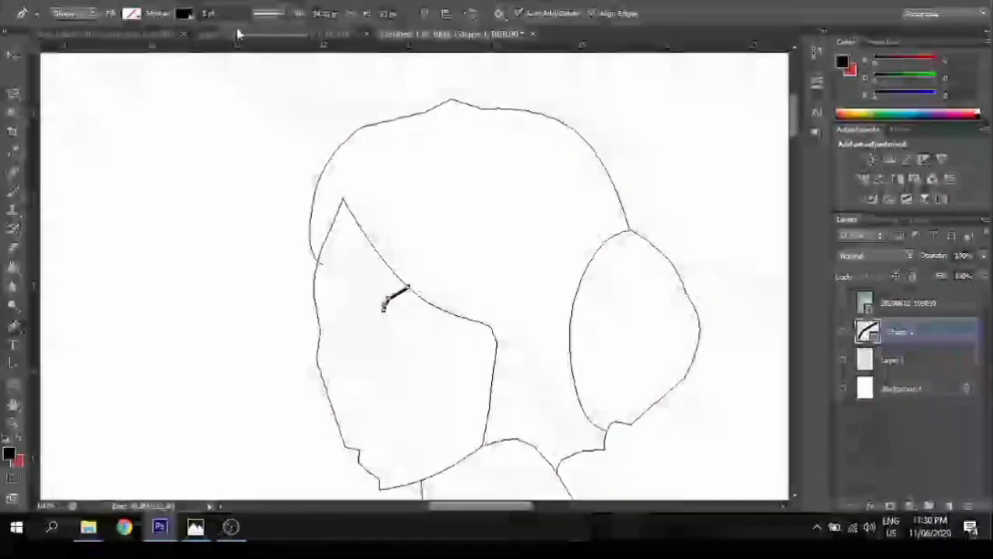
- Thin the ear curve's stroke, make it a selection, and show the reference sketch
{"action": "left_click_drag", "start_coordinate": [241, 18], "coordinate": [237, 35]}
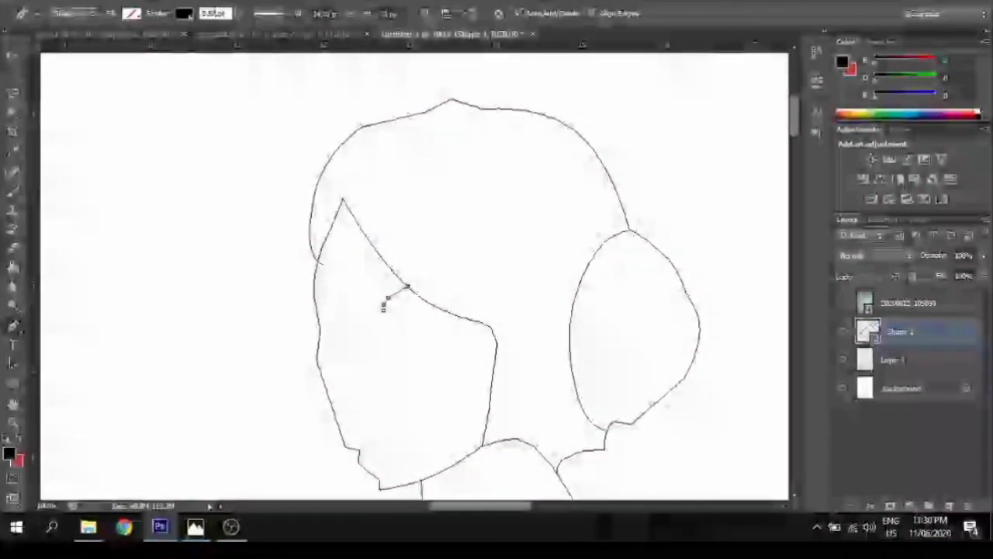
{"action": "right_click", "coordinate": [386, 167]}
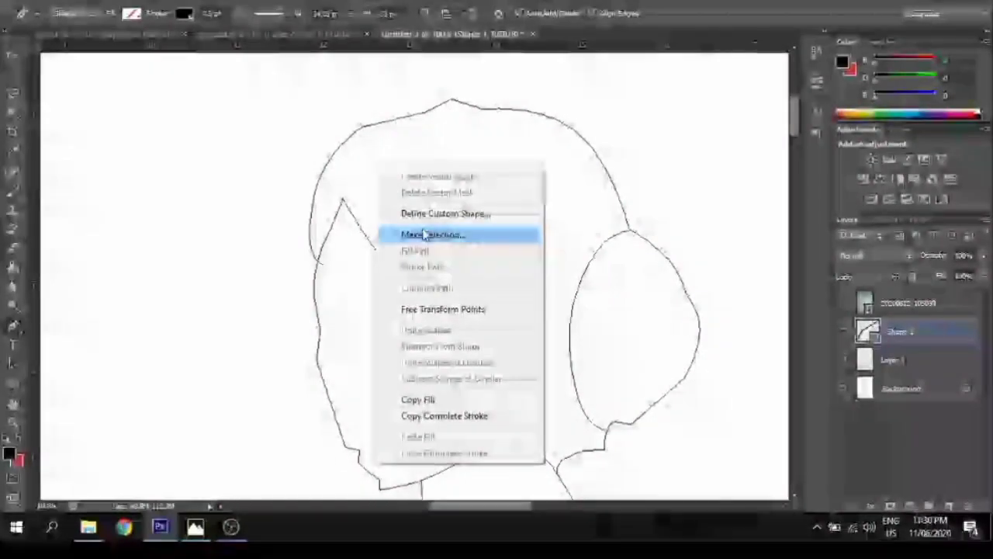
{"action": "left_click", "coordinate": [424, 235]}
{"action": "key", "text": "Return"}
{"action": "key", "text": "Return"}
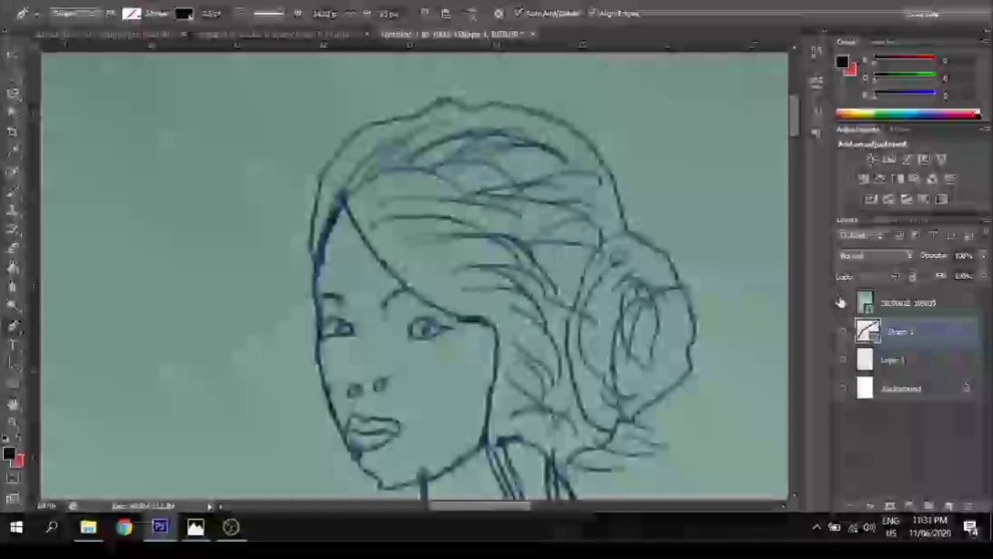
{"action": "left_click", "coordinate": [843, 302]}
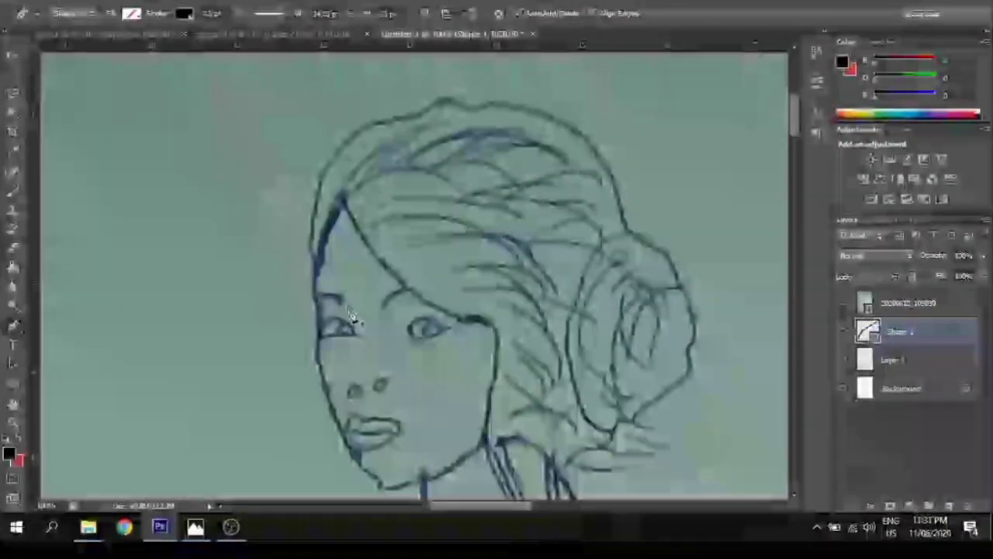
- Add a new empty layer and turn the traced eye path into a selection
{"action": "key", "text": "ctrl+shift+alt+n"}
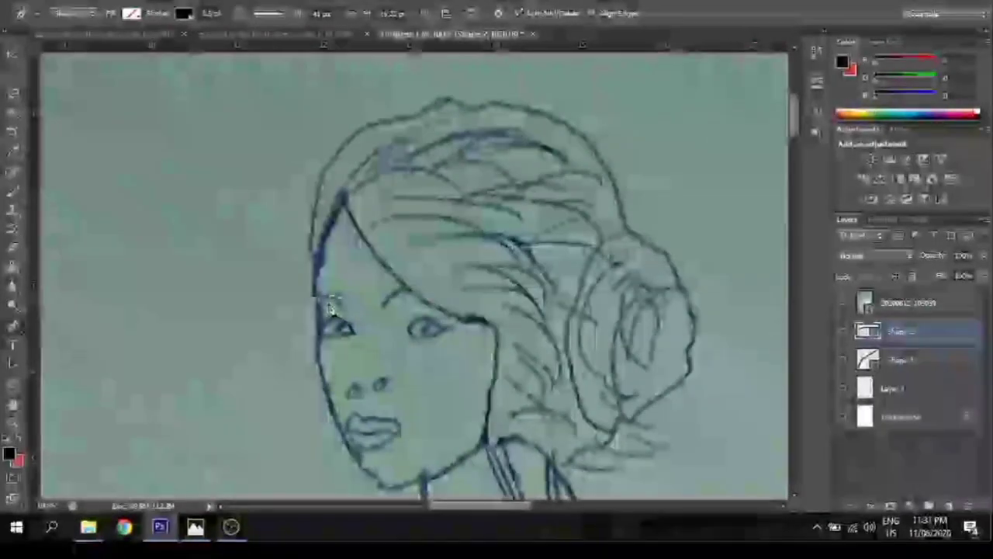
{"action": "right_click", "coordinate": [330, 304]}
{"action": "left_click", "coordinate": [405, 71]}
{"action": "key", "text": "Return"}
{"action": "key", "text": "Return"}
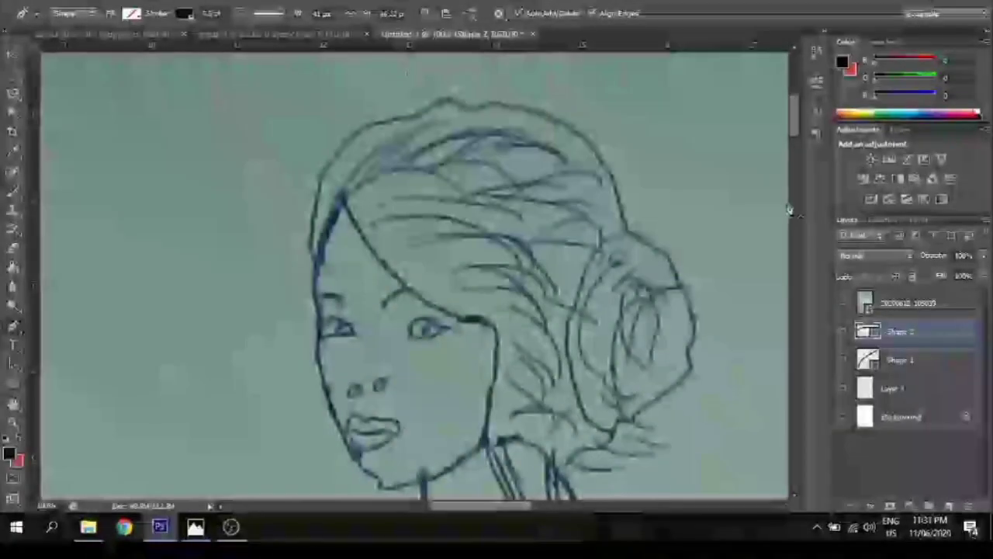
- Compare the eye line art with the reference, then start another eye outline shape
{"action": "left_click", "coordinate": [844, 304]}
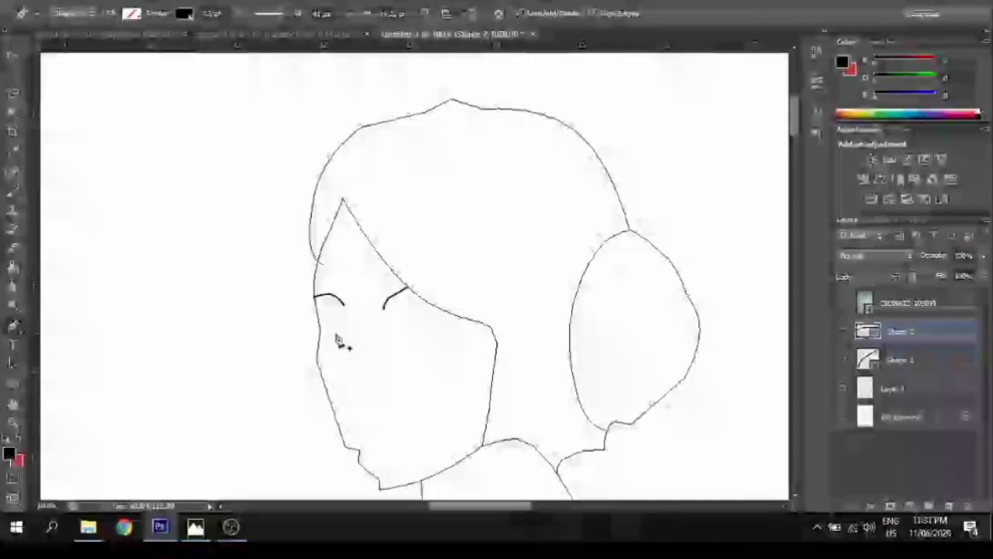
{"action": "left_click", "coordinate": [844, 304]}
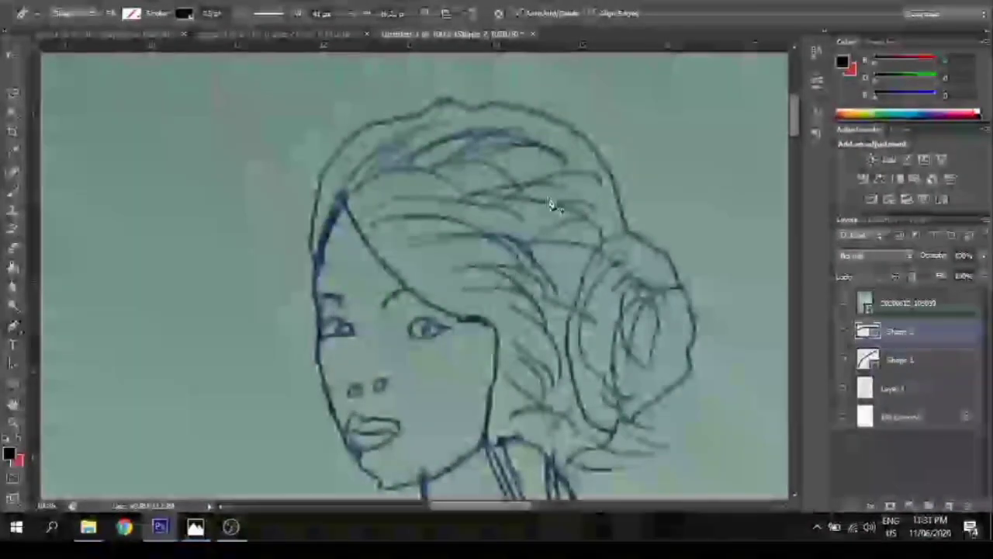
{"action": "left_click", "coordinate": [845, 304]}
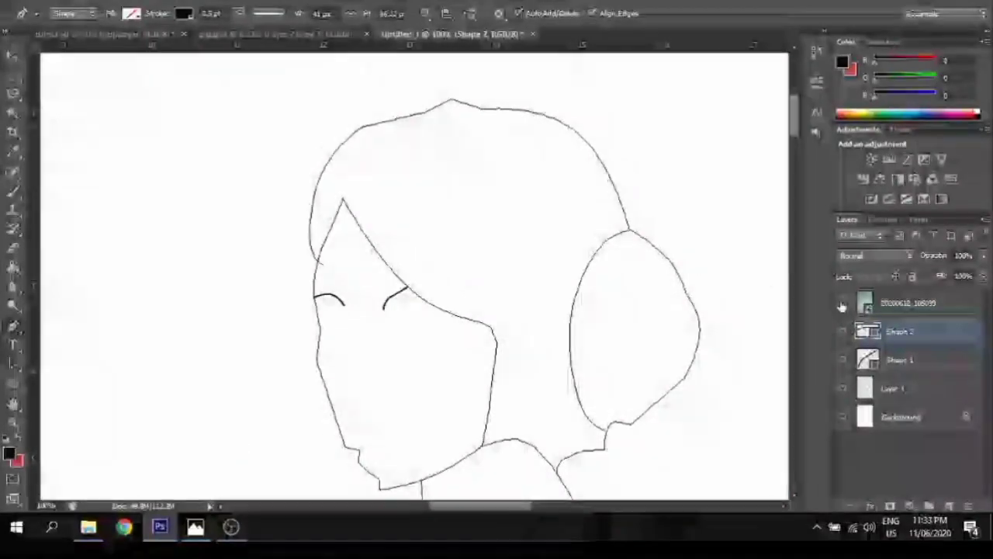
{"action": "left_click", "coordinate": [844, 304]}
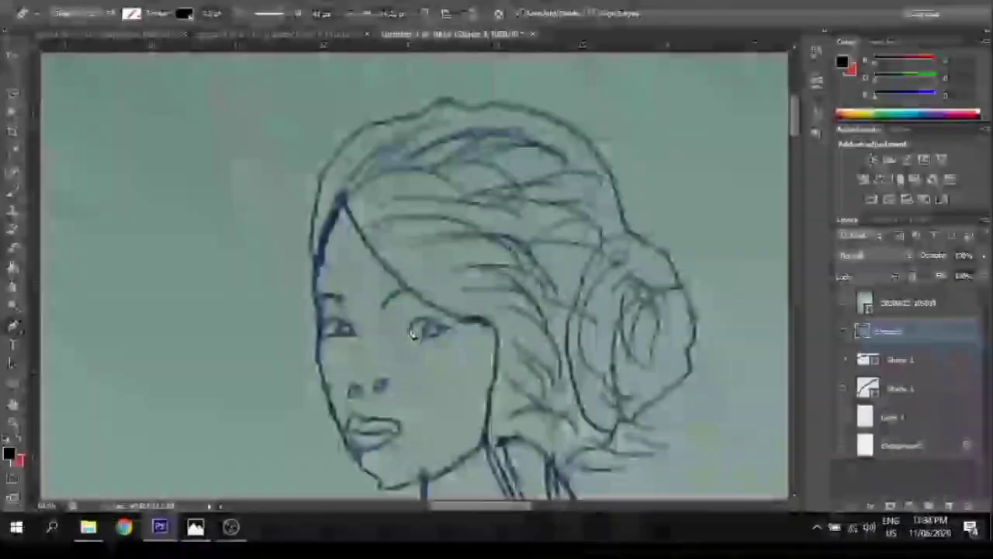
{"action": "left_click", "coordinate": [427, 330]}
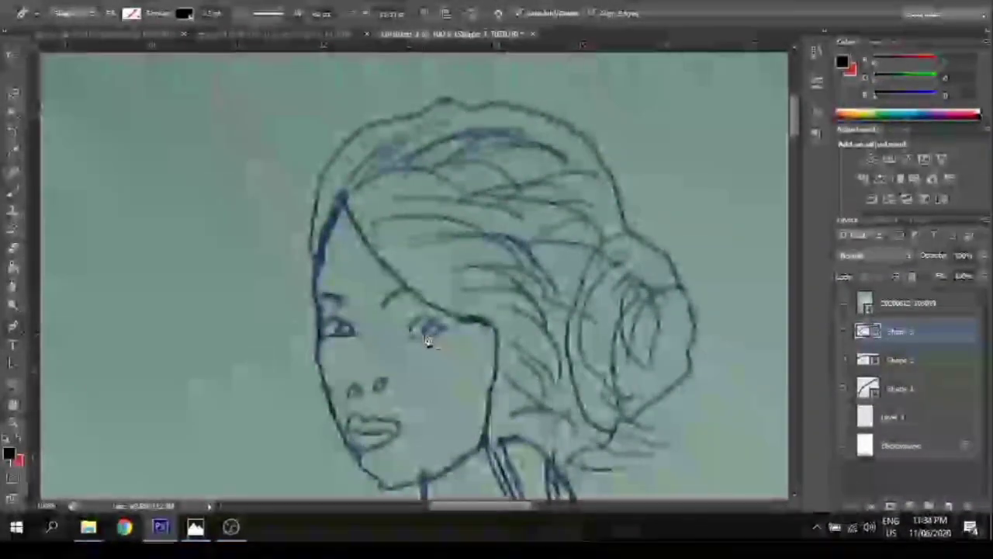
{"action": "right_click", "coordinate": [395, 350]}
{"action": "key", "text": "Escape"}
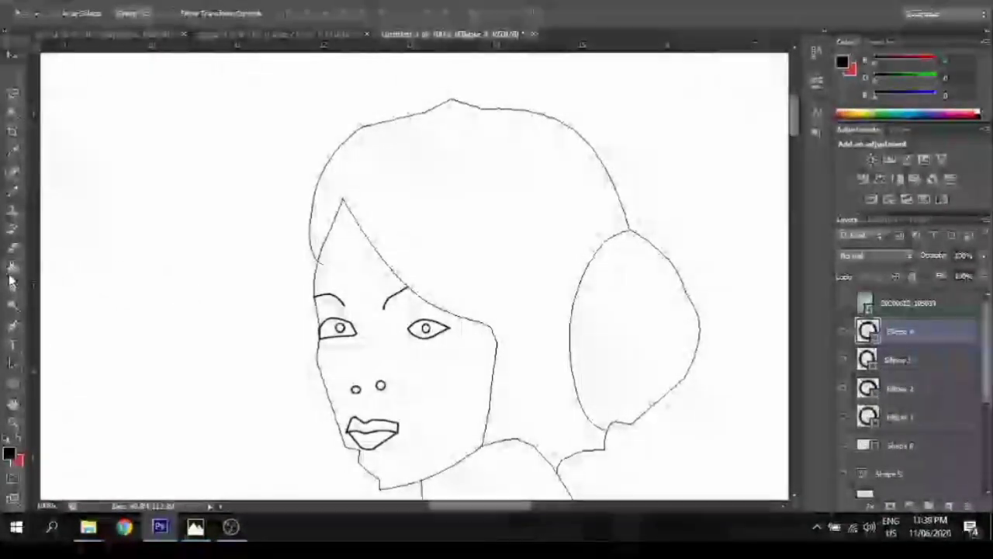
- Merge the facial feature shape layers into one layer
{"action": "left_click", "coordinate": [896, 445]}
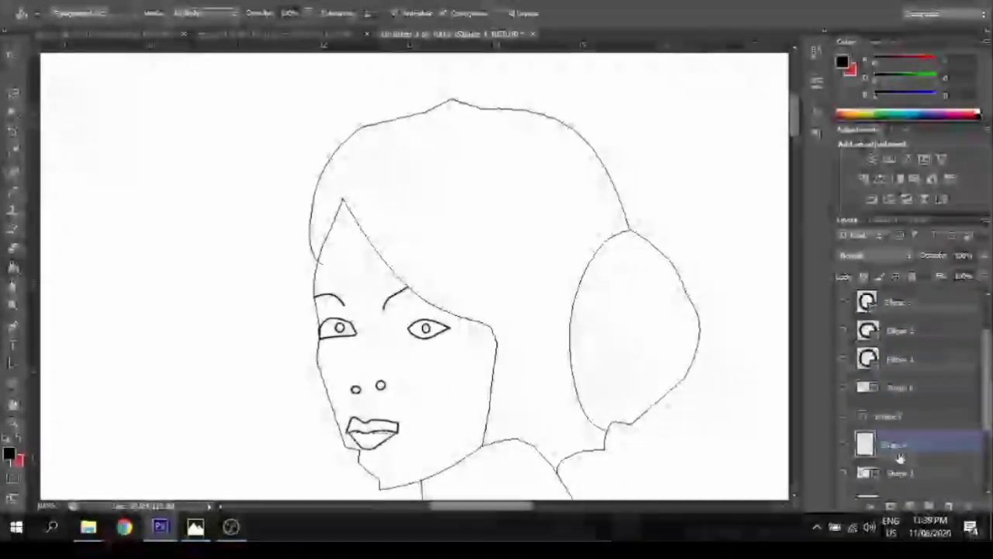
{"action": "right_click", "coordinate": [897, 405]}
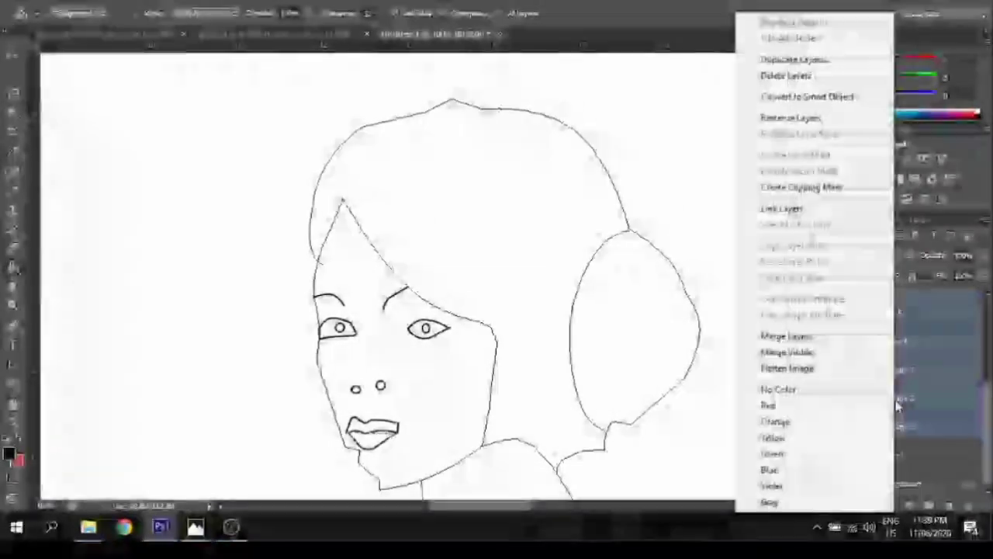
{"action": "left_click", "coordinate": [786, 335]}
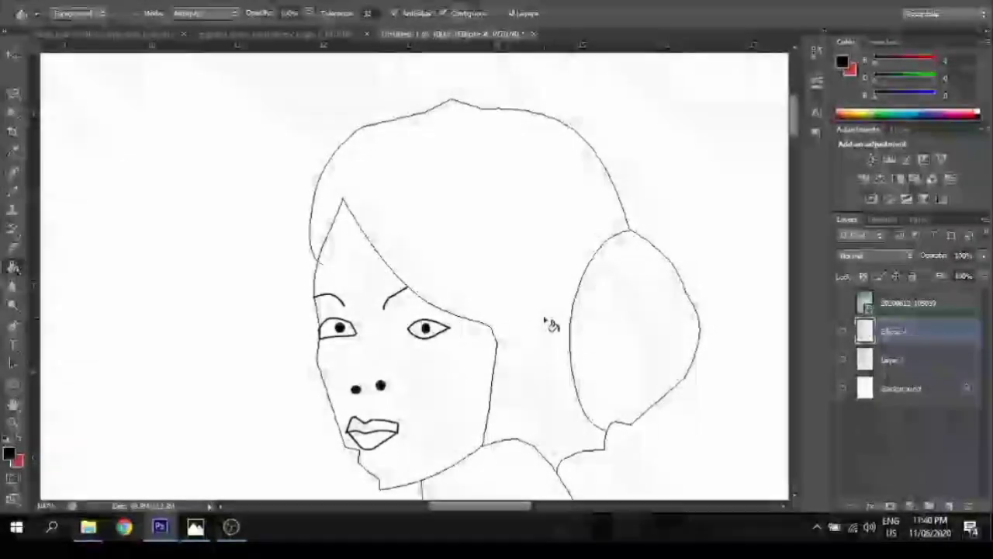
- Paint Bucket the face on Layer 1 with a pale peach skin tone
{"action": "left_click", "coordinate": [13, 266]}
{"action": "left_click", "coordinate": [647, 102]}
{"action": "left_click", "coordinate": [388, 342]}
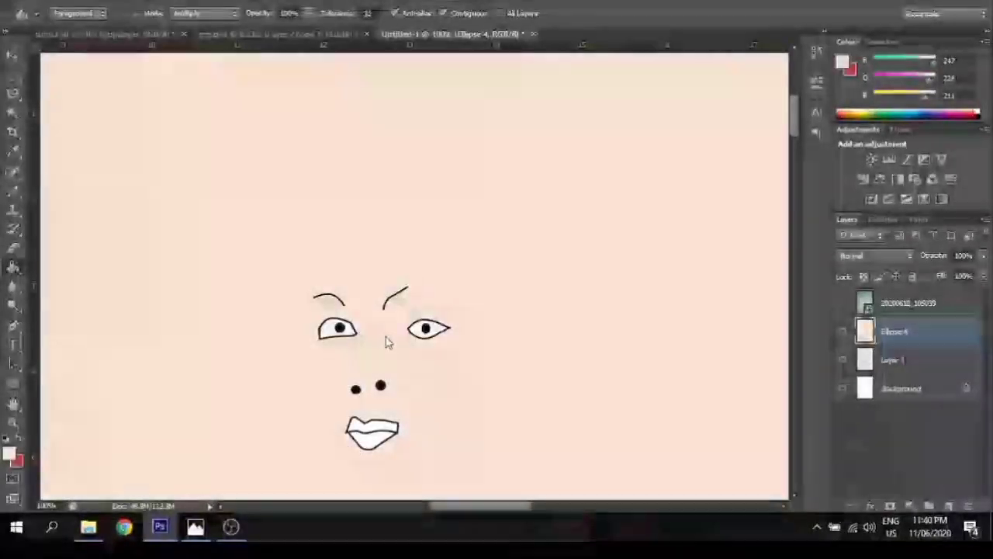
{"action": "key", "text": "ctrl+z"}
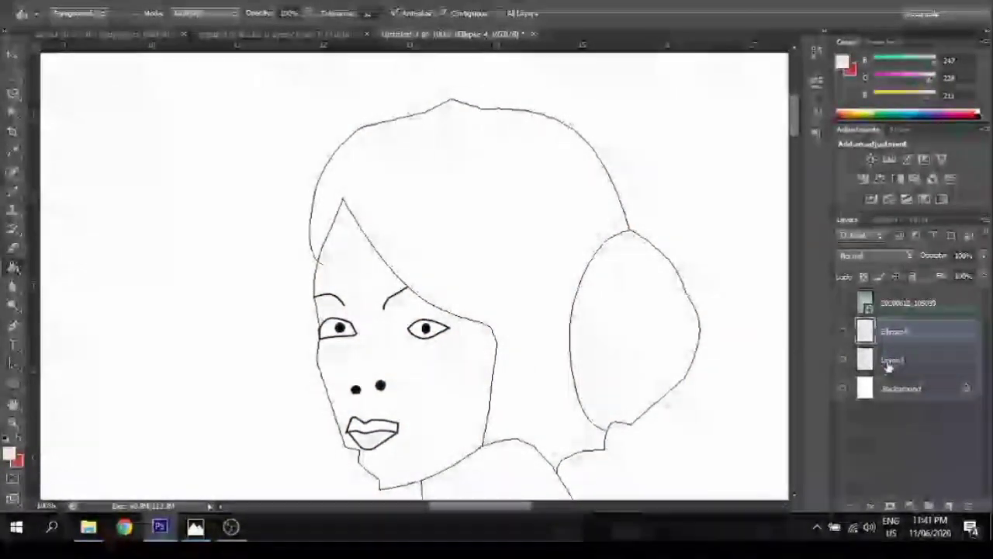
{"action": "left_click", "coordinate": [414, 401]}
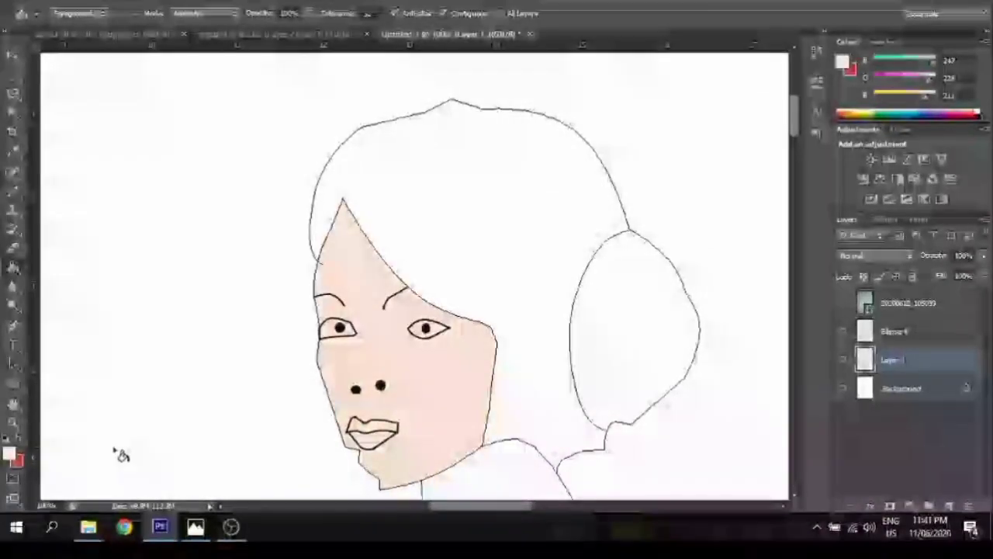
{"action": "left_click", "coordinate": [10, 455]}
{"action": "key", "text": "Return"}
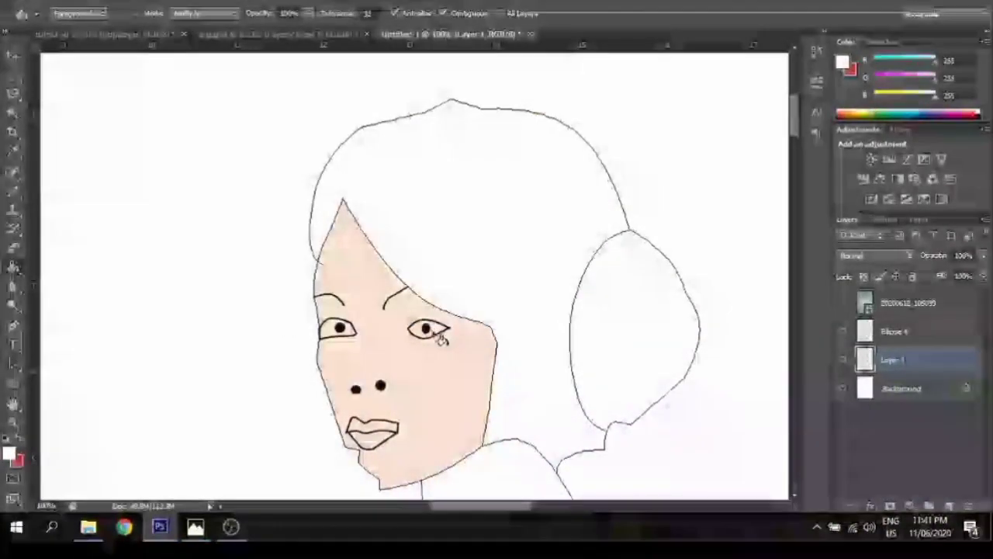
{"action": "left_click", "coordinate": [892, 331]}
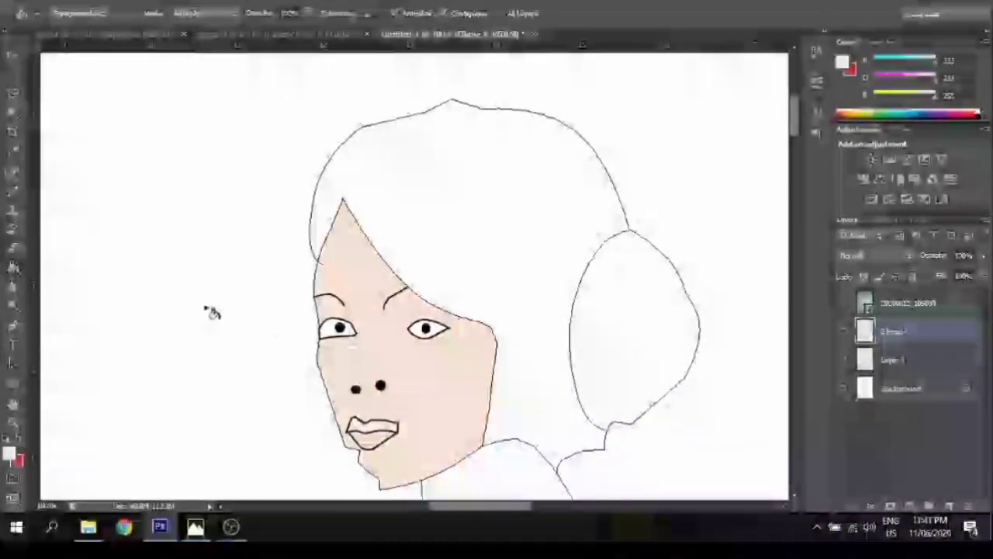
{"action": "left_click", "coordinate": [12, 287]}
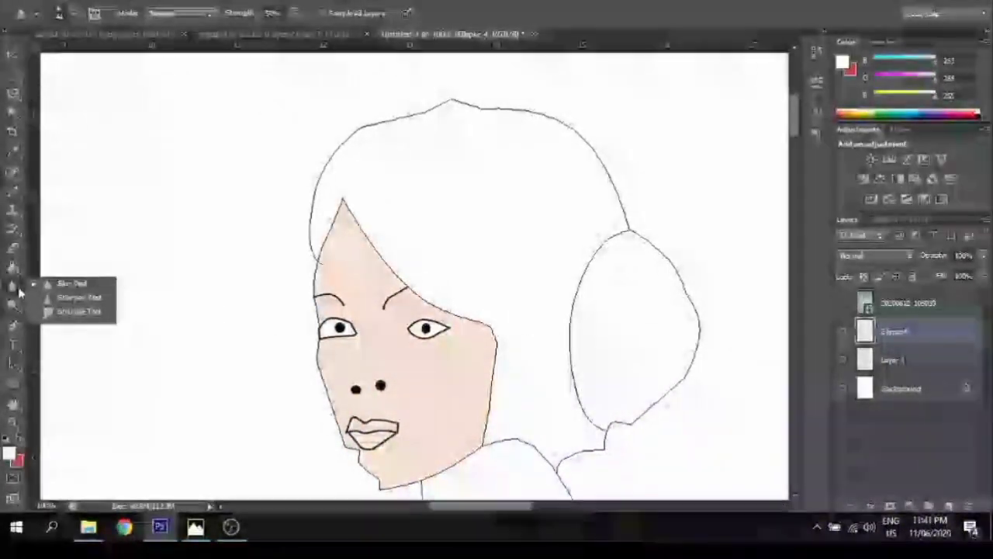
{"action": "left_click", "coordinate": [13, 362]}
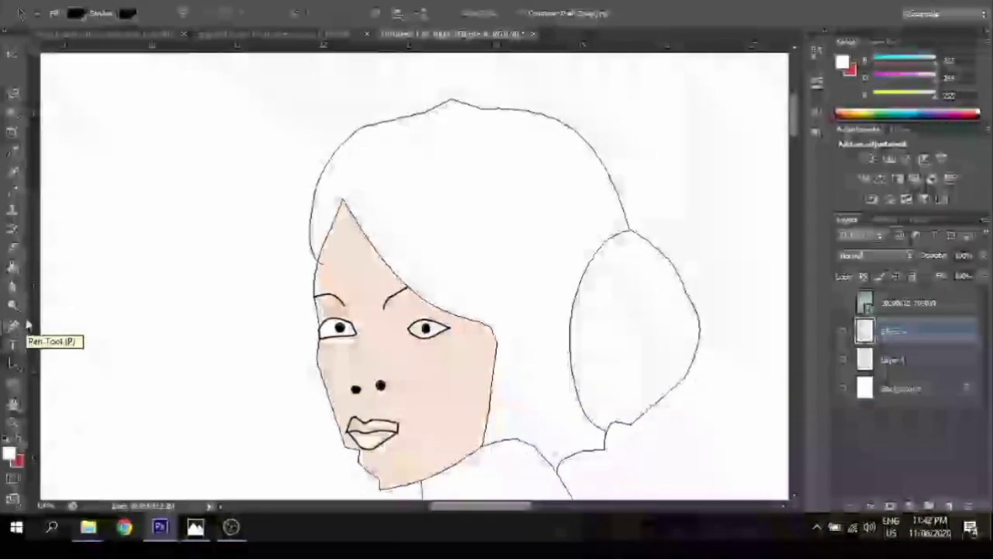
{"action": "left_click", "coordinate": [12, 287]}
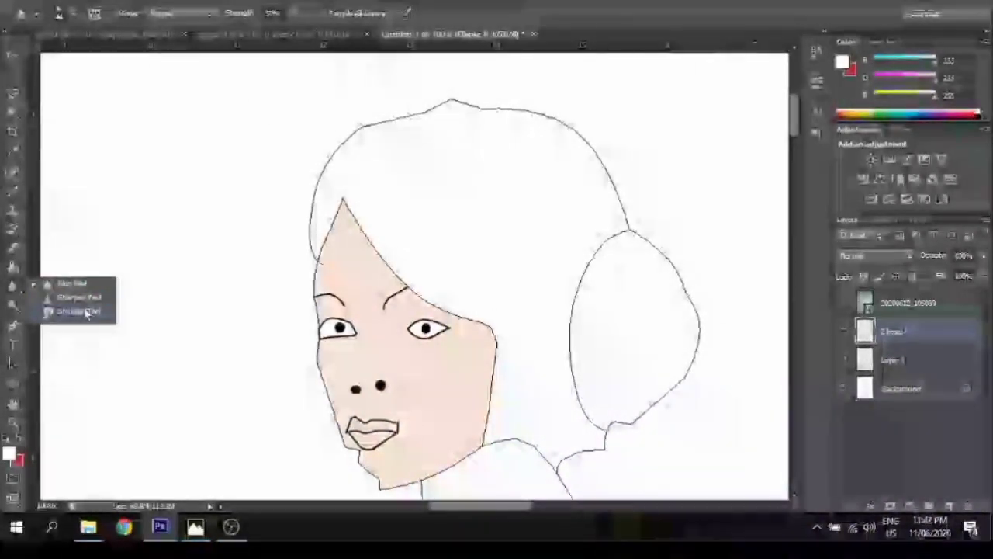
{"action": "left_click", "coordinate": [93, 316]}
{"action": "left_click", "coordinate": [12, 287]}
{"action": "left_click", "coordinate": [78, 282]}
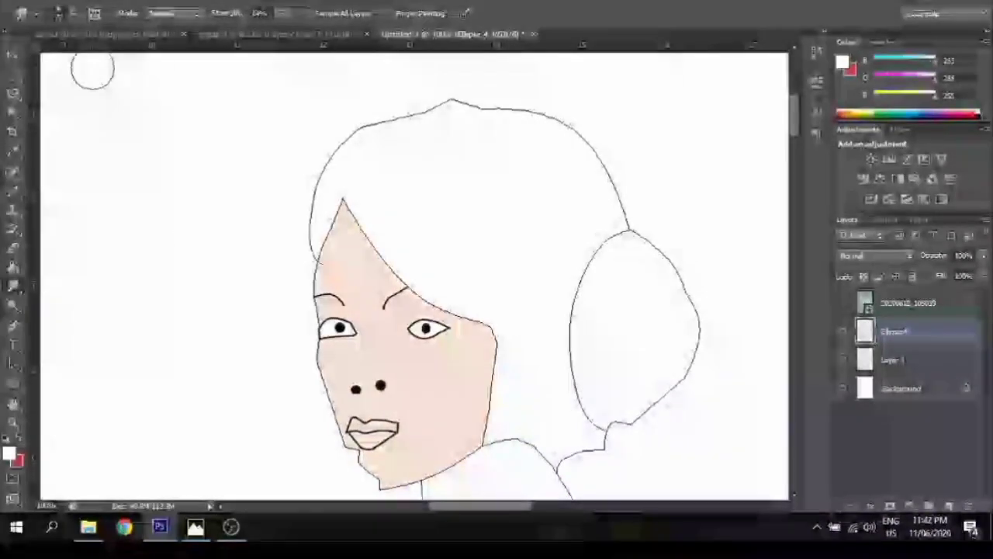
{"action": "right_click", "coordinate": [89, 70]}
{"action": "left_click", "coordinate": [848, 334]}
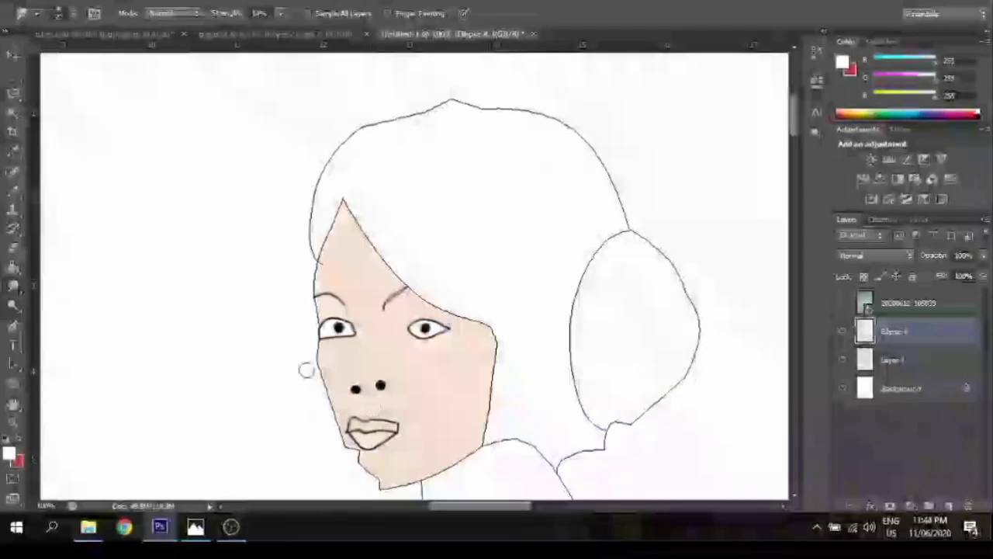
- With the Burn tool on Layer 1, darken the forehead near the hairline
{"action": "left_click", "coordinate": [13, 305]}
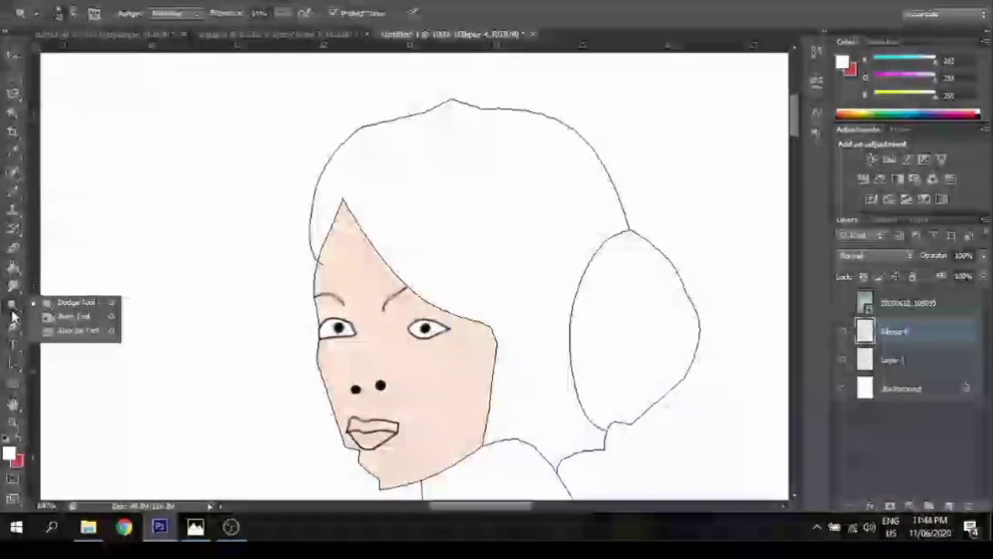
{"action": "left_click", "coordinate": [68, 316]}
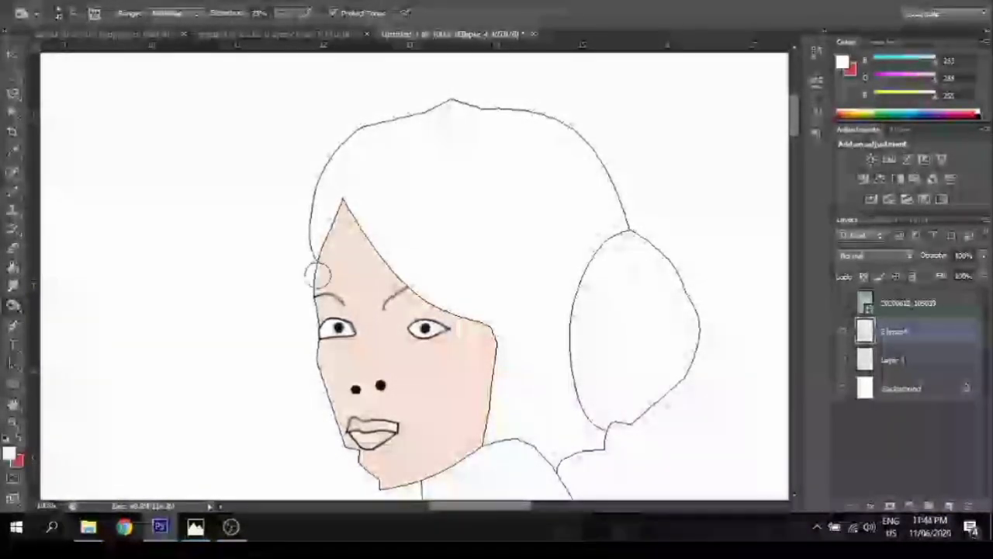
{"action": "left_click", "coordinate": [843, 360]}
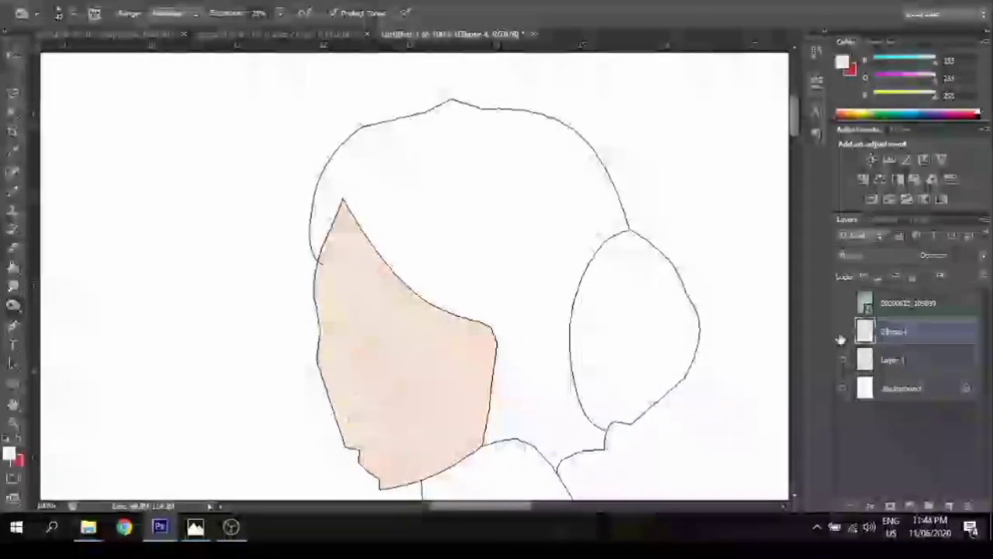
{"action": "left_click", "coordinate": [843, 359]}
{"action": "left_click", "coordinate": [888, 359]}
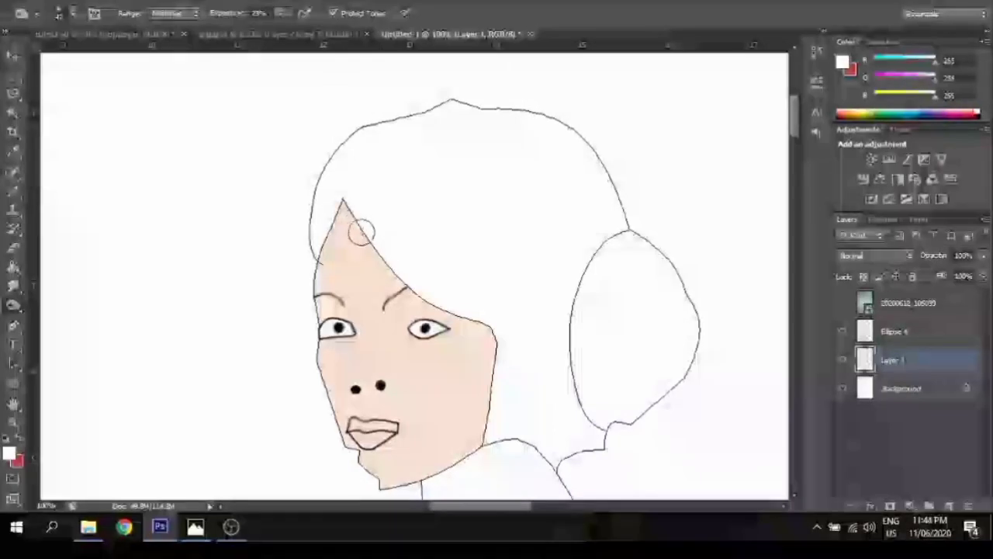
{"action": "mouse_move", "coordinate": [355, 223]}
{"action": "left_mouse_down"}
{"action": "mouse_move", "coordinate": [316, 285]}
{"action": "mouse_move", "coordinate": [333, 222]}
{"action": "mouse_move", "coordinate": [386, 269]}
{"action": "left_mouse_up"}
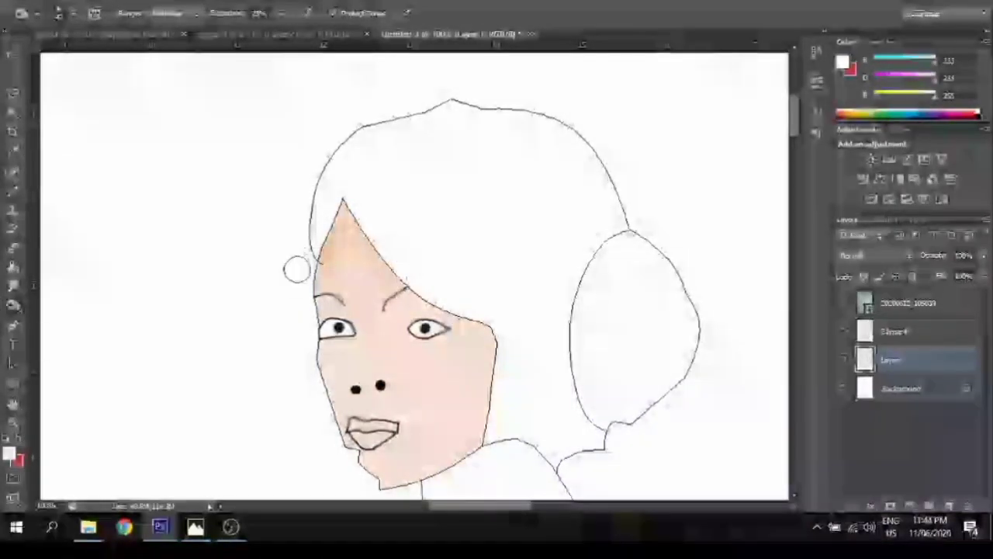
- Lighten a highlight down the nose bridge
{"action": "left_click_drag", "start_coordinate": [310, 279], "coordinate": [162, 206]}
{"action": "right_click", "coordinate": [13, 303]}
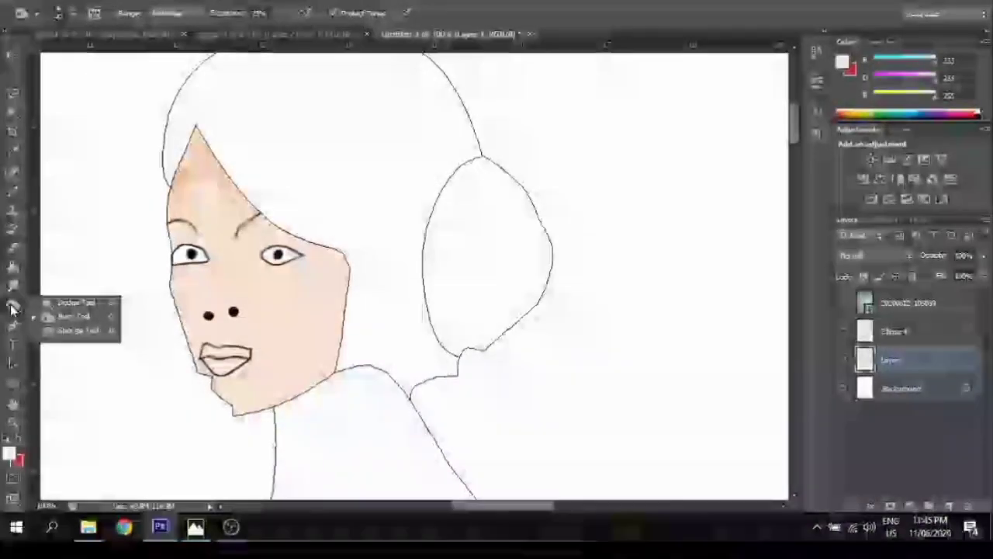
{"action": "left_click", "coordinate": [74, 316]}
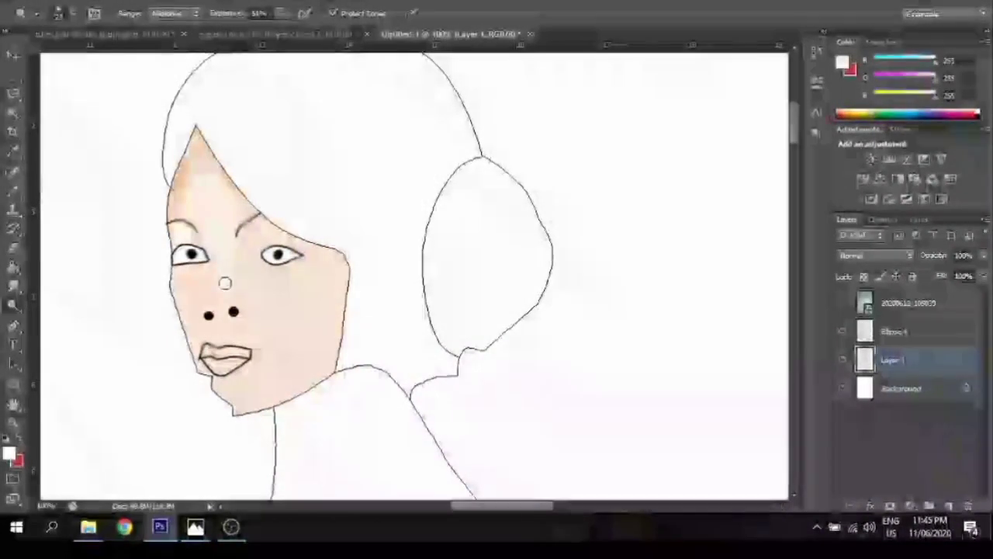
{"action": "left_click_drag", "start_coordinate": [223, 252], "coordinate": [222, 303]}
- With a much smaller Burn brush, darken the hairline, nose side and left cheek
{"action": "right_click", "coordinate": [13, 304]}
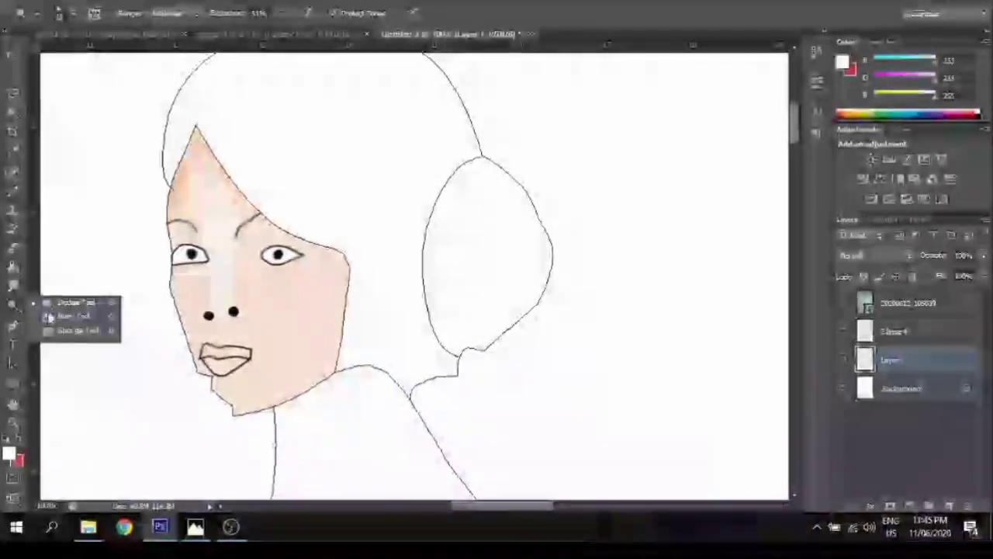
{"action": "left_click", "coordinate": [48, 317]}
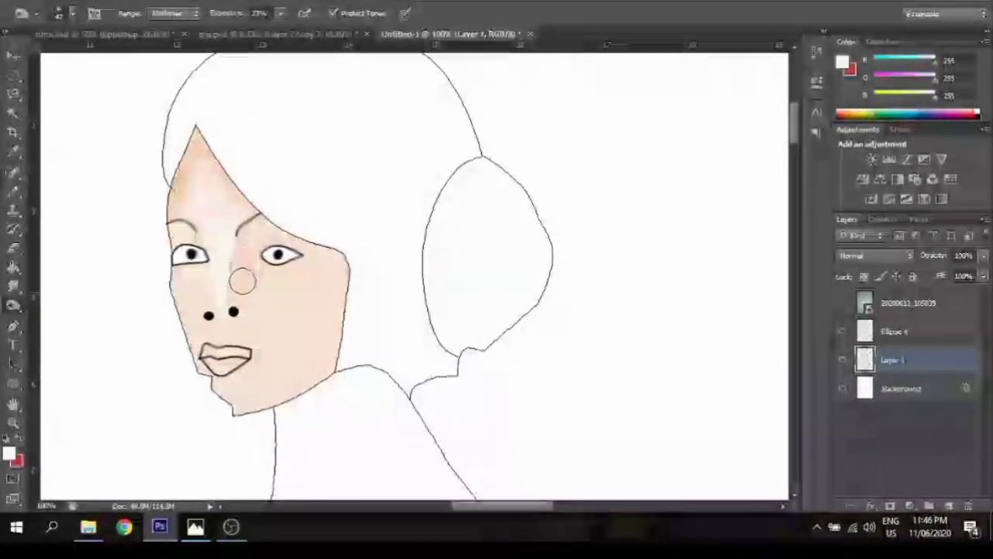
{"action": "left_click", "coordinate": [59, 13]}
{"action": "double_click", "coordinate": [31, 124]}
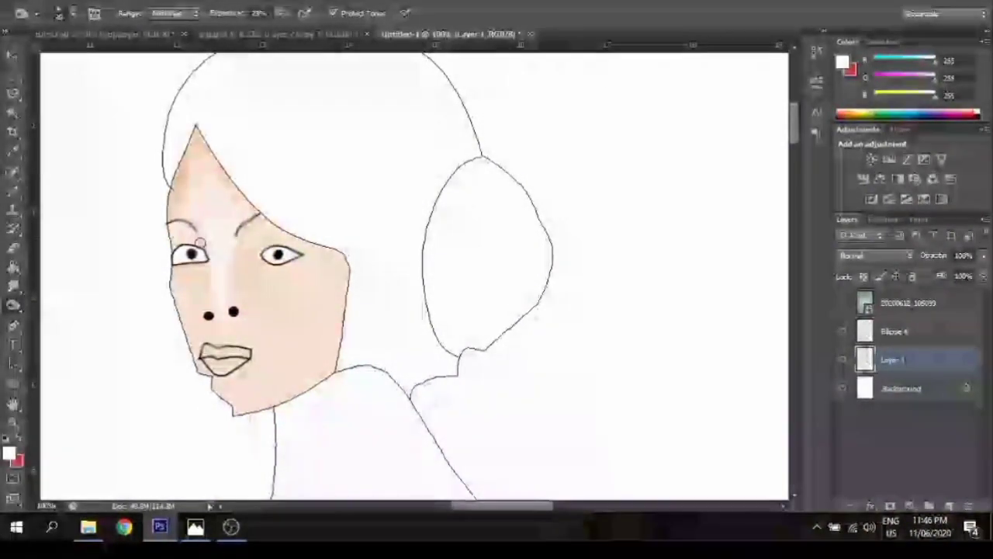
{"action": "left_click_drag", "start_coordinate": [208, 164], "coordinate": [263, 215]}
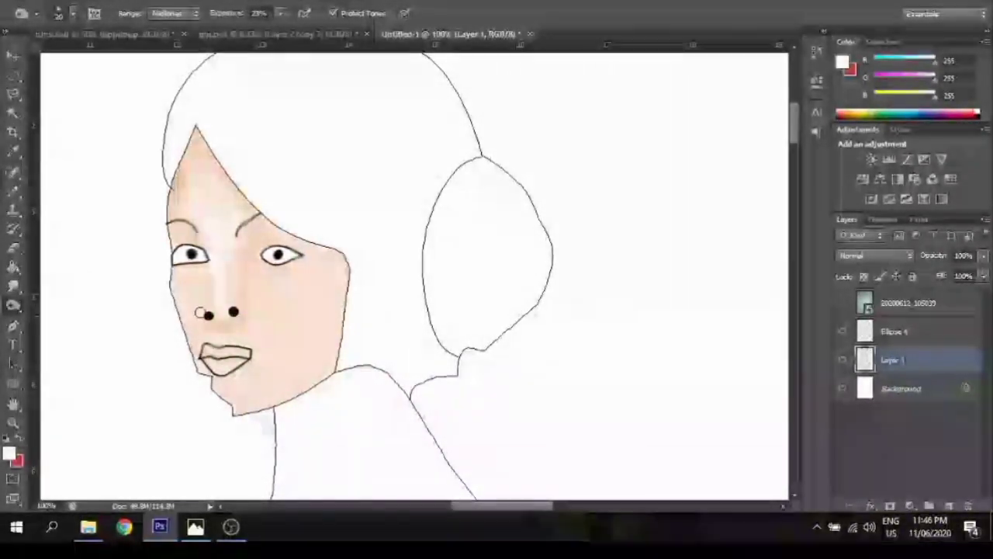
{"action": "left_click_drag", "start_coordinate": [234, 299], "coordinate": [233, 256]}
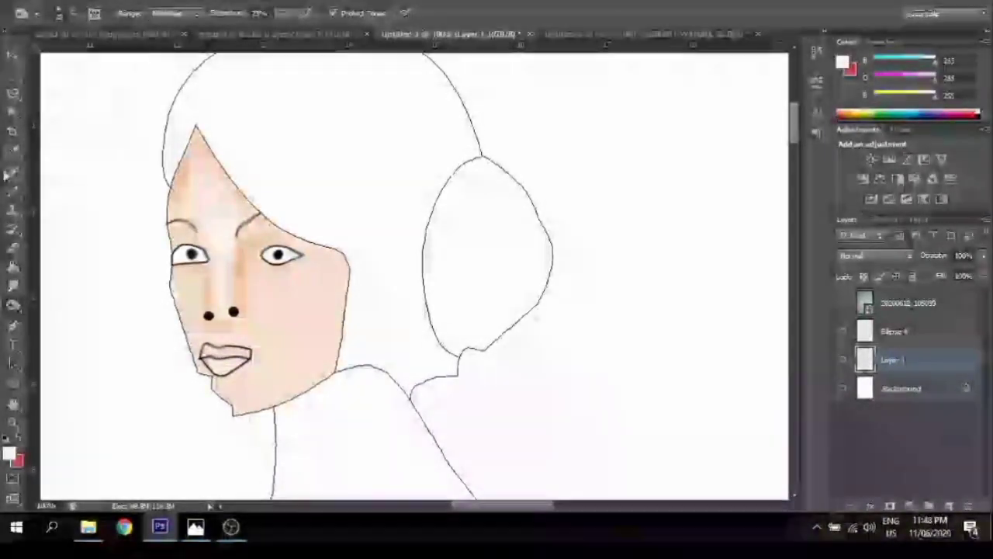
{"action": "left_click_drag", "start_coordinate": [189, 269], "coordinate": [191, 332]}
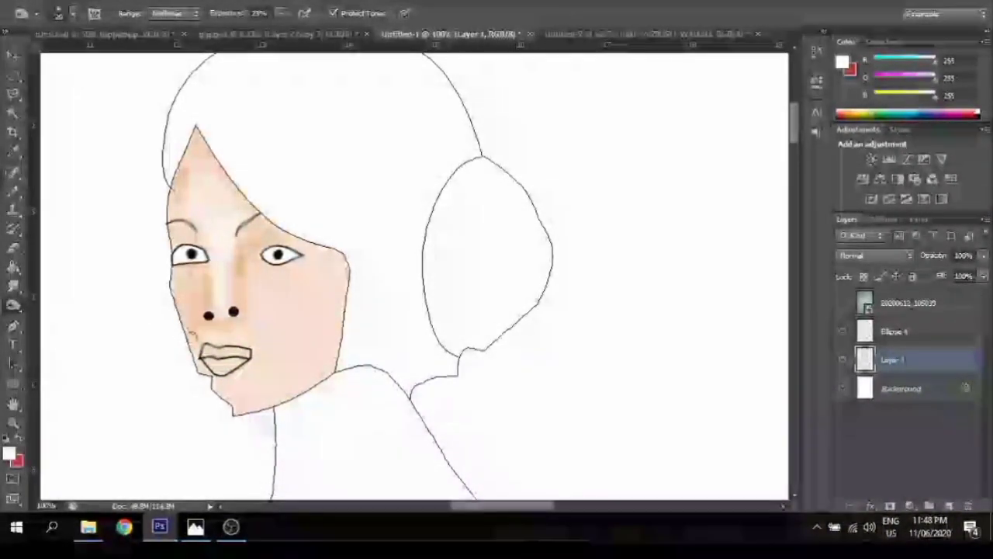
- Brush soft skin tone down the left face edge, then burn a deeper right-cheek blush
{"action": "key", "text": "b"}
{"action": "left_click", "coordinate": [62, 13]}
{"action": "left_click_drag", "start_coordinate": [166, 298], "coordinate": [166, 341]}
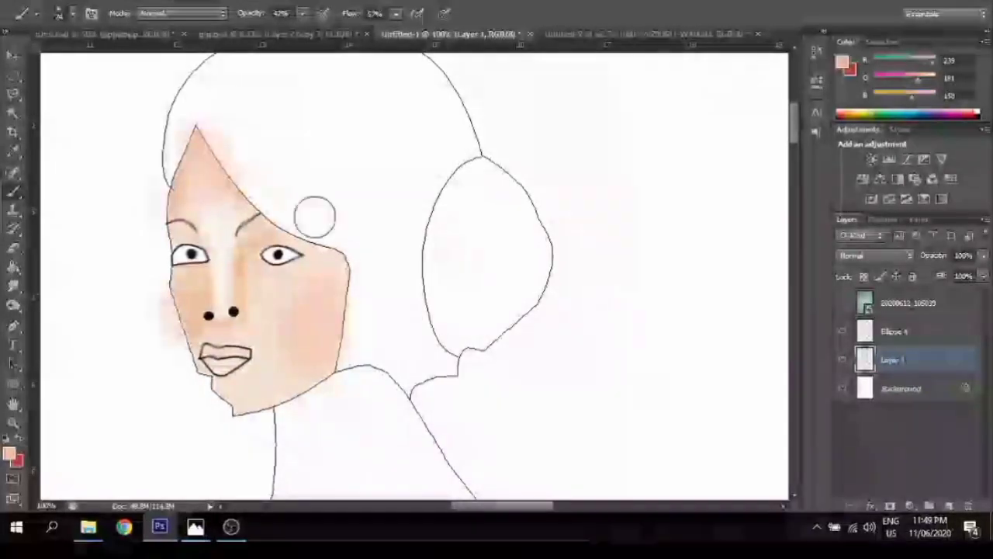
{"action": "key", "text": "o"}
{"action": "left_click", "coordinate": [62, 14]}
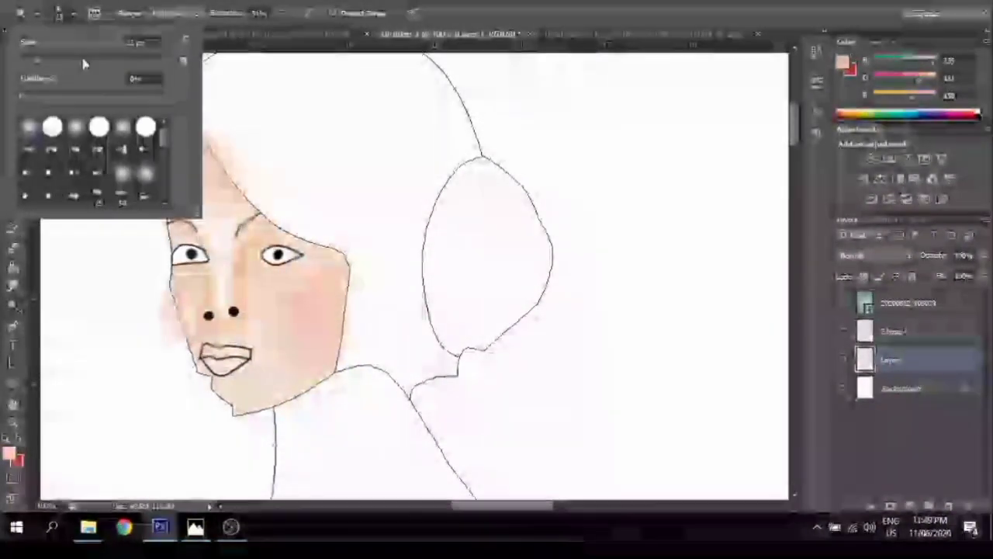
{"action": "key", "text": "Return"}
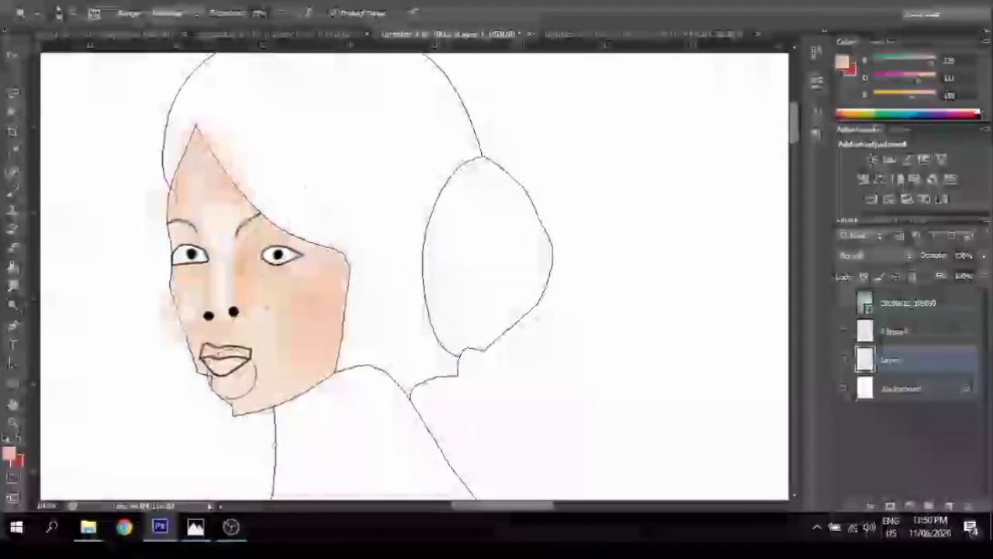
{"action": "left_click_drag", "start_coordinate": [318, 311], "coordinate": [364, 254]}
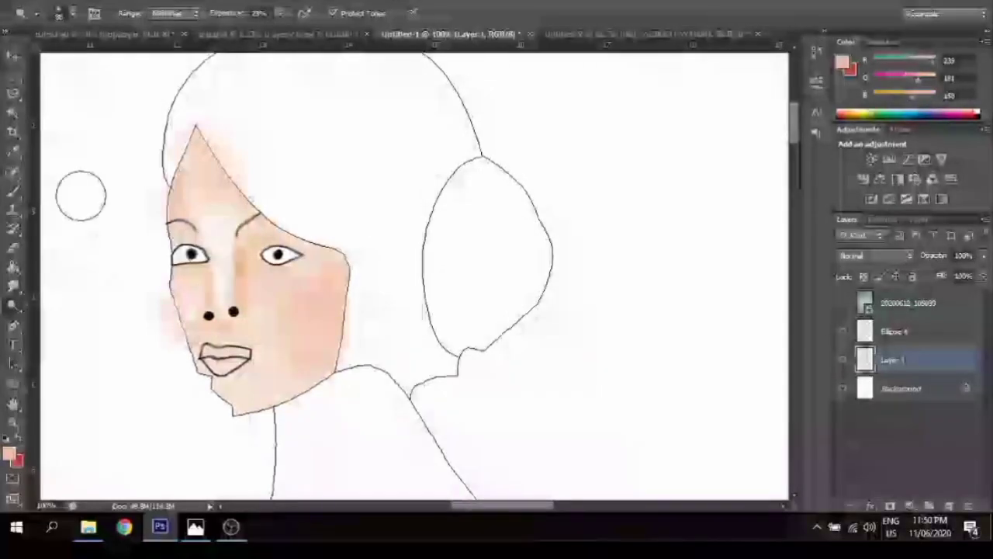
- Try erasing skin under the nose, undo it, and select the Ellipse 4 layer
{"action": "left_click", "coordinate": [15, 250]}
{"action": "left_click_drag", "start_coordinate": [245, 330], "coordinate": [233, 332]}
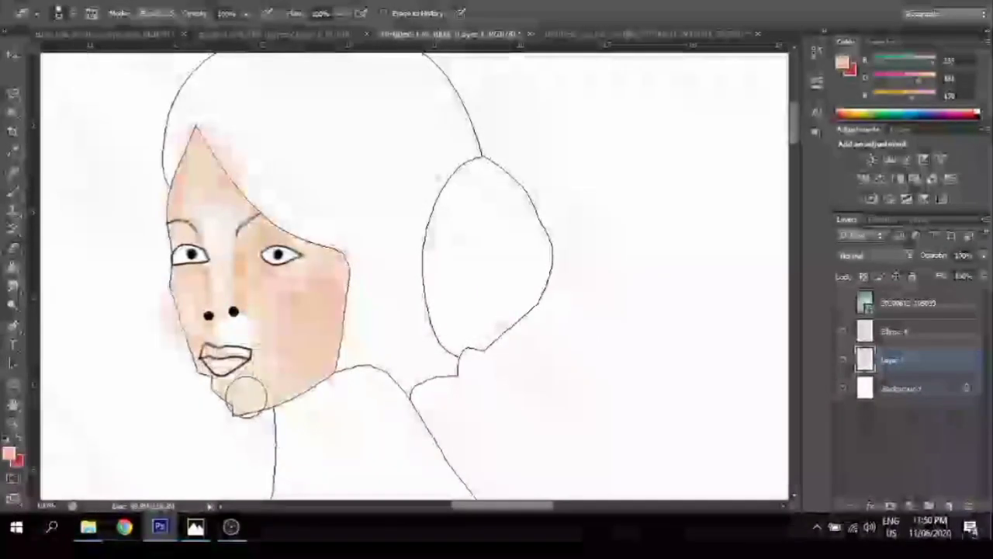
{"action": "key", "text": "ctrl+z"}
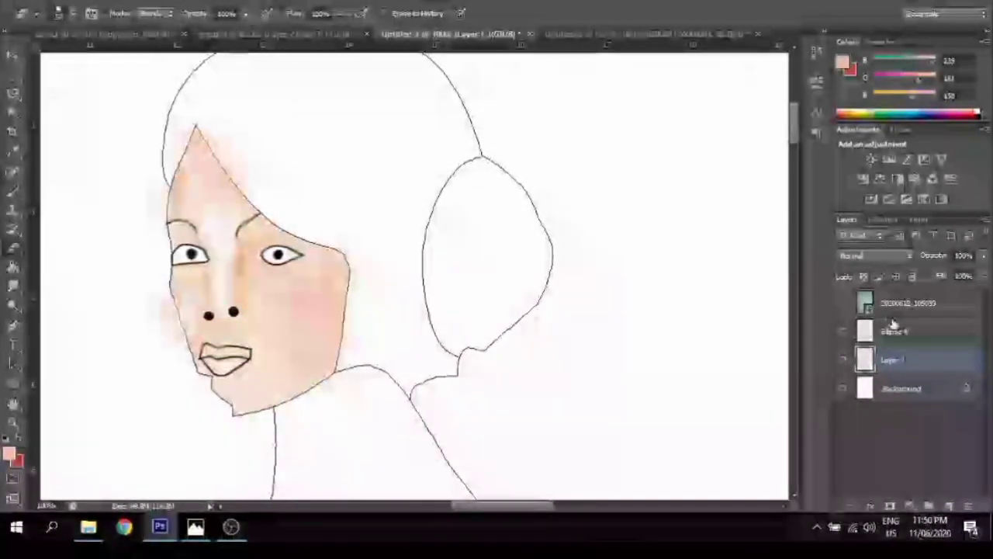
{"action": "left_click", "coordinate": [892, 332]}
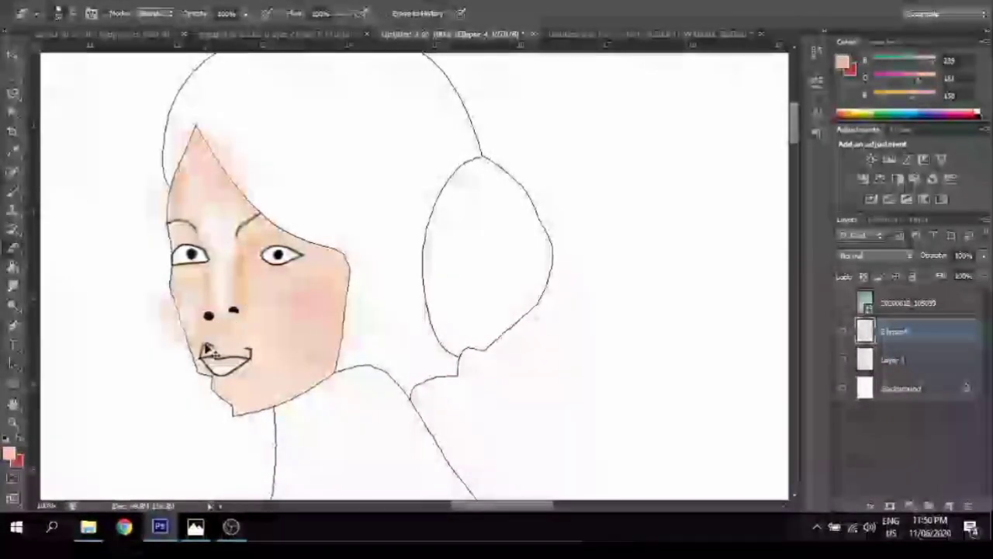
{"action": "key", "text": "ctrl+alt+z"}
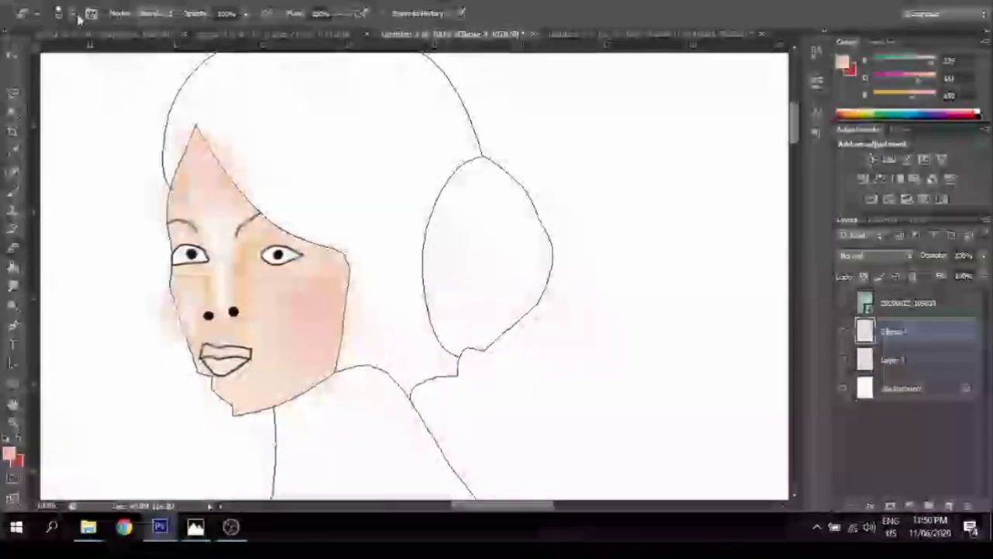
- Make the brush smaller and switch between Ellipse 4 and Layer 1, ending on Layer 1
{"action": "left_click", "coordinate": [62, 13]}
{"action": "left_click_drag", "start_coordinate": [43, 62], "coordinate": [36, 61]}
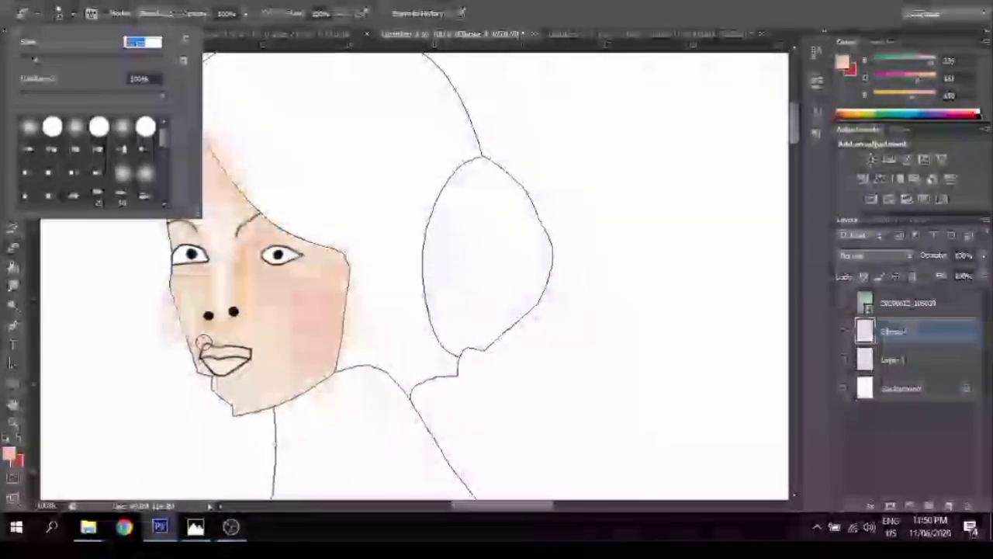
{"action": "left_click", "coordinate": [232, 317]}
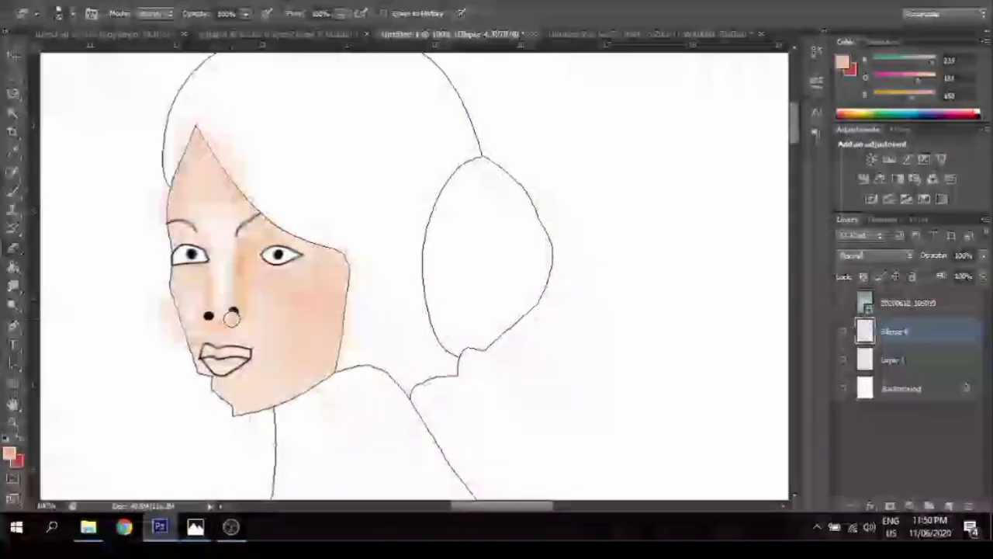
{"action": "key", "text": "alt+bracketleft"}
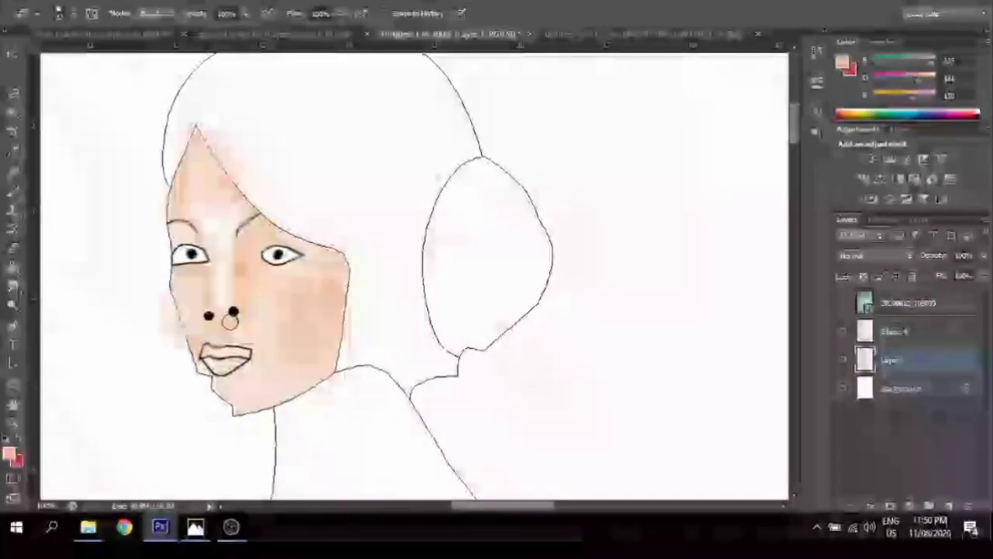
{"action": "key", "text": "alt+bracketright"}
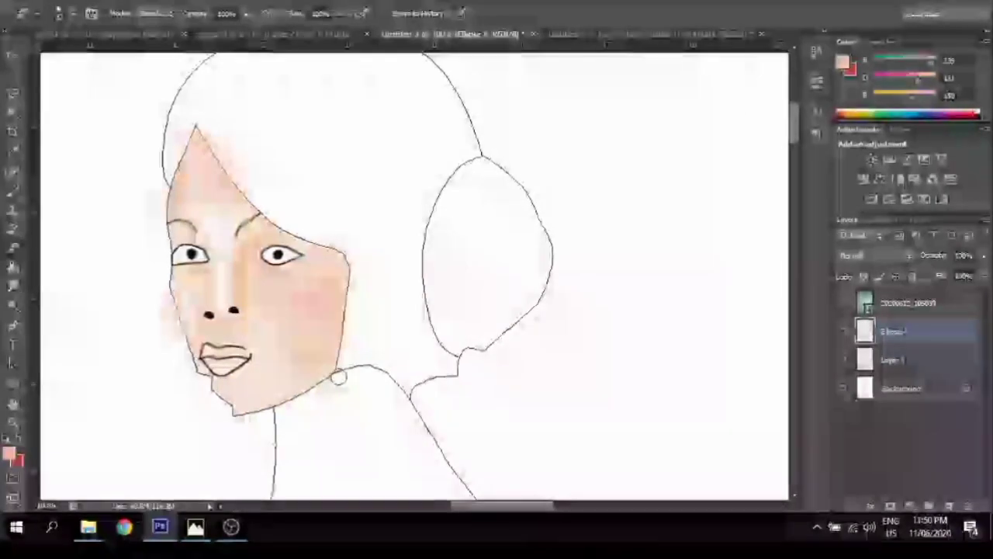
{"action": "key", "text": "alt+bracketleft"}
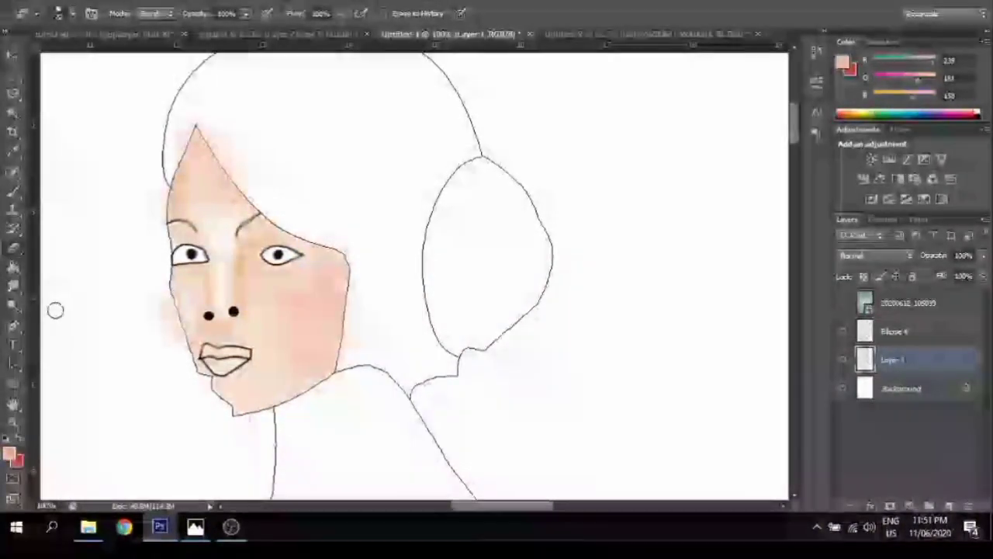
{"action": "left_click", "coordinate": [14, 310]}
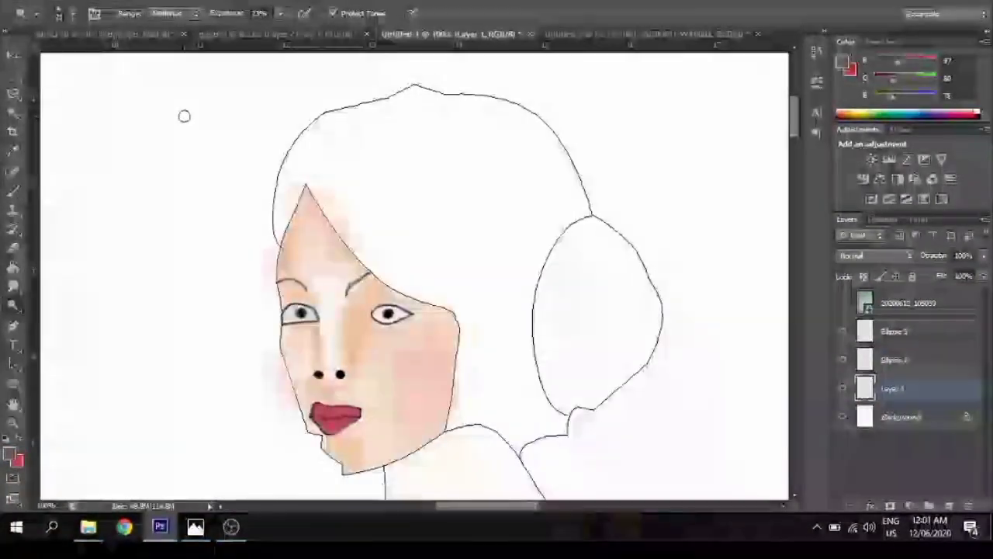
- Select the Brush tool and enlarge its tip to about 134 px
{"action": "left_click", "coordinate": [15, 191]}
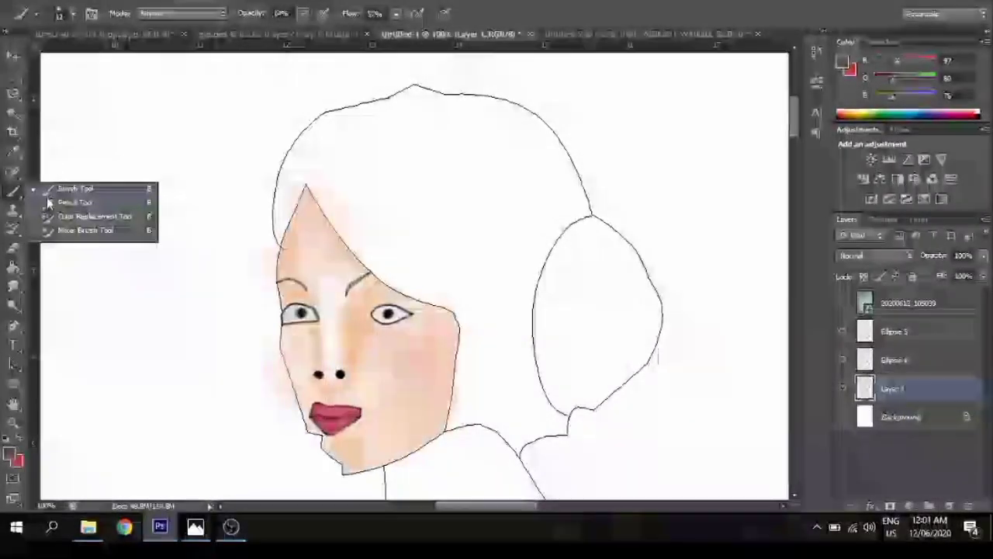
{"action": "left_click", "coordinate": [48, 203]}
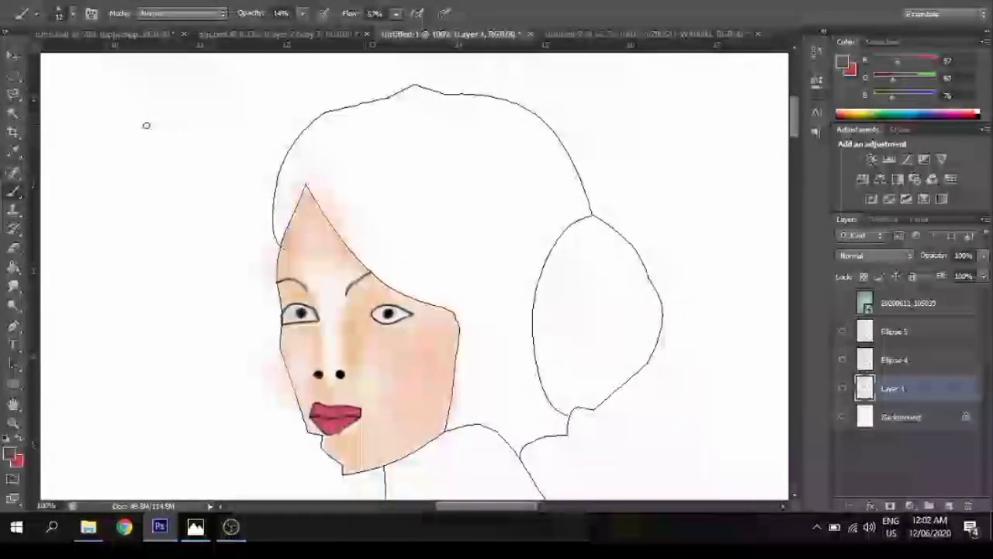
{"action": "left_click", "coordinate": [62, 14]}
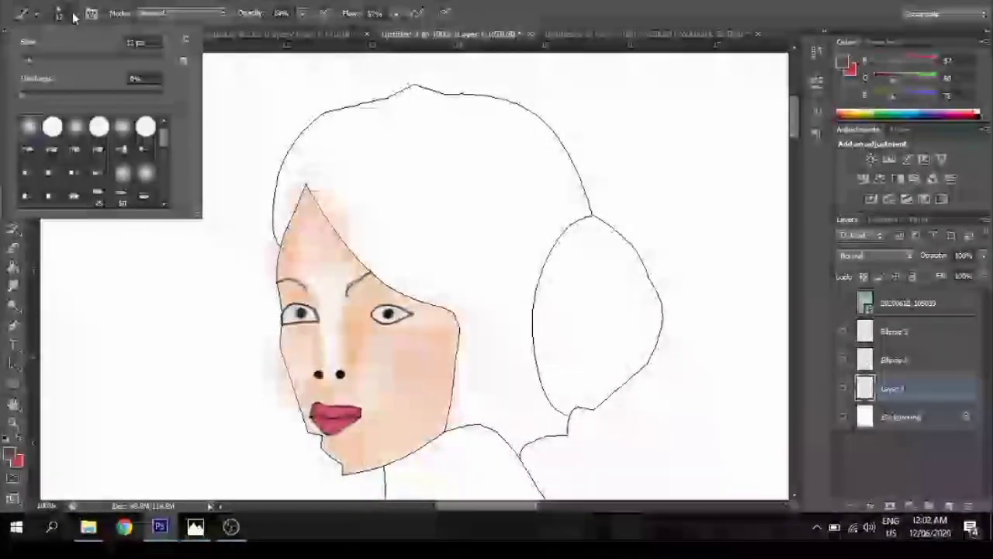
{"action": "left_click", "coordinate": [46, 60]}
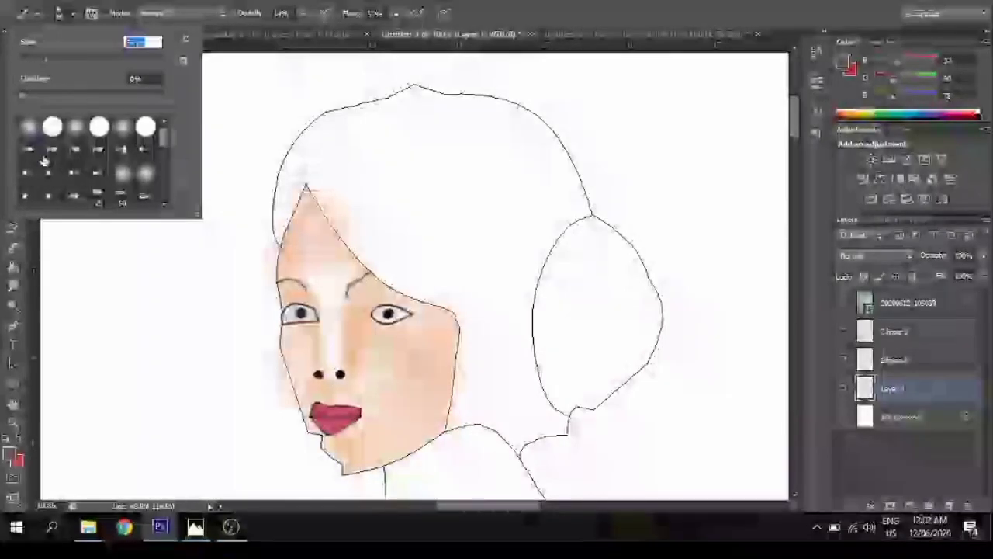
{"action": "left_click_drag", "start_coordinate": [164, 136], "coordinate": [165, 180]}
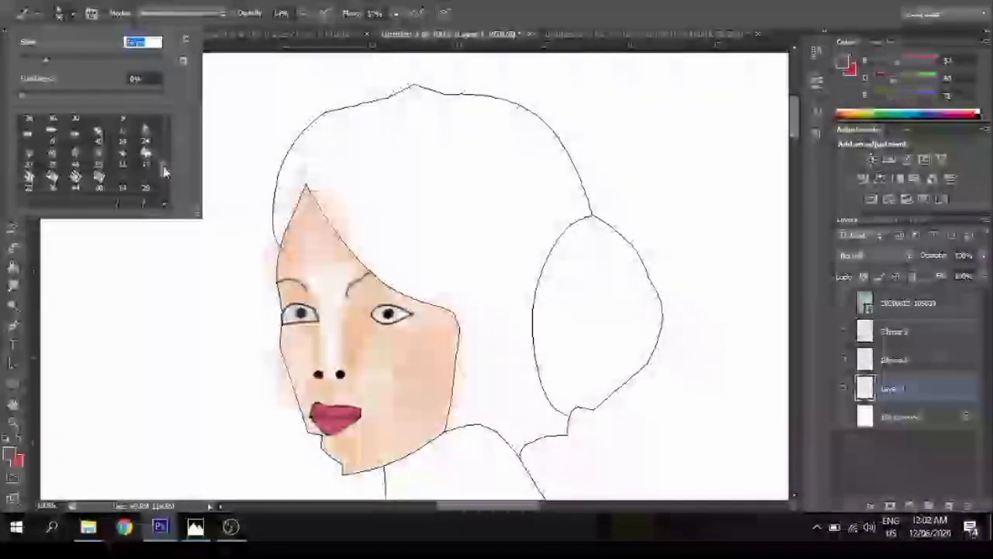
{"action": "scroll", "coordinate": [152, 167], "scroll_direction": "down", "scroll_amount": 3}
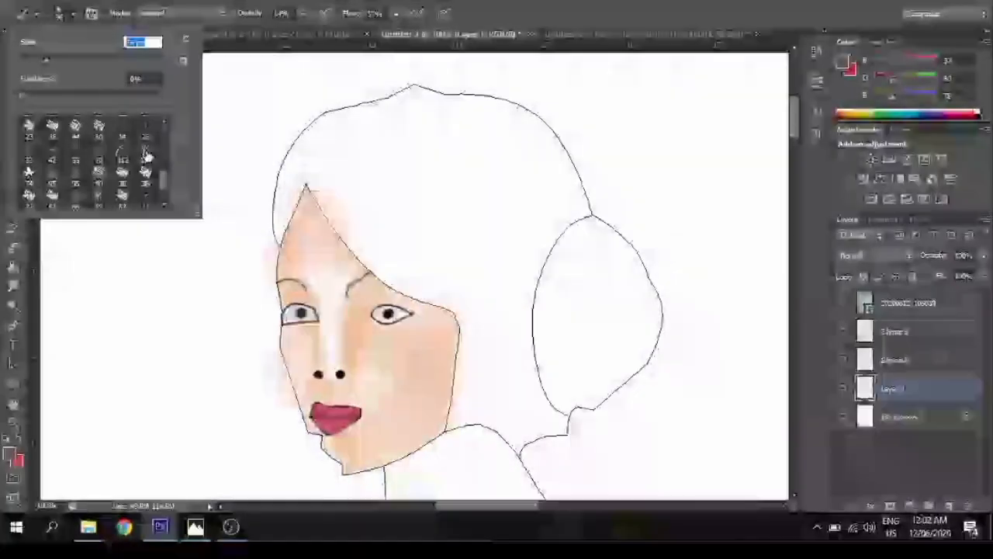
{"action": "left_click", "coordinate": [146, 156]}
{"action": "left_click", "coordinate": [359, 166]}
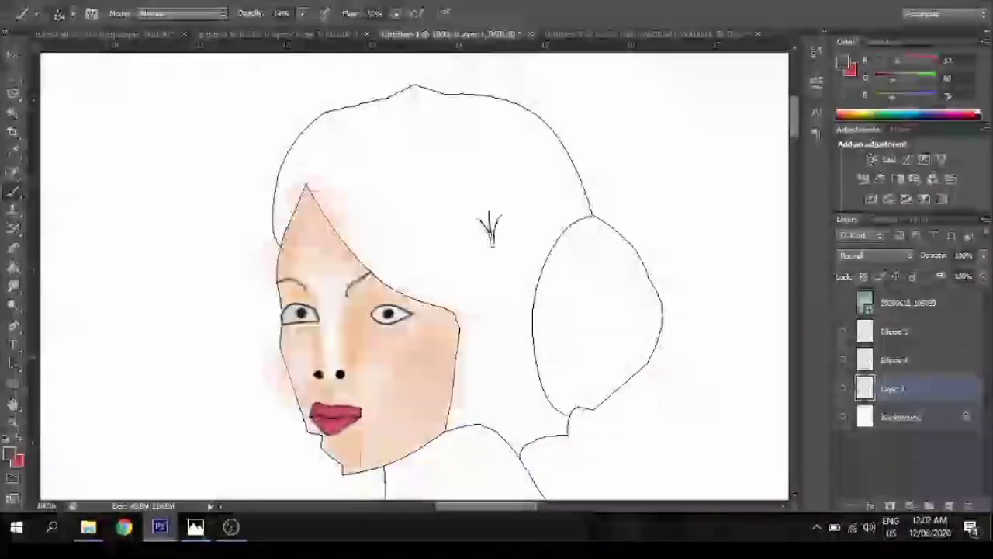
- Switch to a bristle brush tip and set the foreground colour to black
{"action": "right_click", "coordinate": [14, 191]}
{"action": "left_click", "coordinate": [76, 188]}
{"action": "left_click", "coordinate": [60, 14]}
{"action": "scroll", "coordinate": [101, 140], "scroll_direction": "down", "scroll_amount": 3}
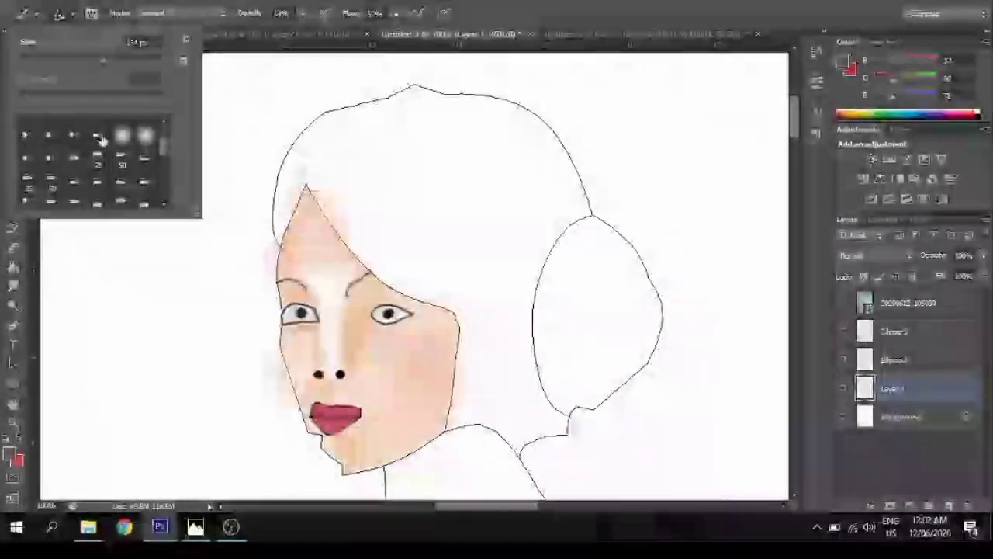
{"action": "double_click", "coordinate": [100, 139]}
{"action": "left_click", "coordinate": [59, 13]}
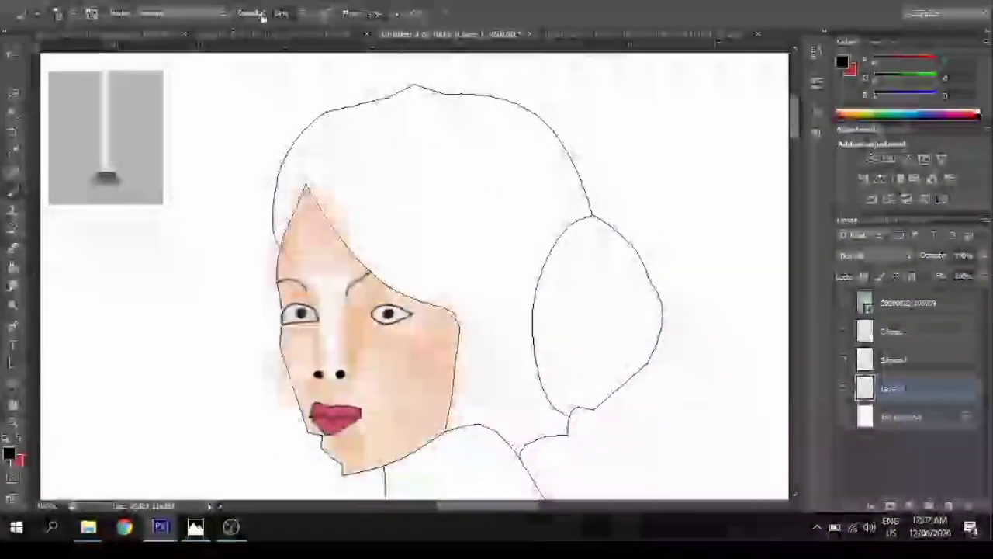
- Confirm the bristle brush tip and paint a gray streak across the hair
{"action": "left_click", "coordinate": [60, 13]}
{"action": "double_click", "coordinate": [162, 155]}
{"action": "mouse_move", "coordinate": [365, 155]}
{"action": "left_mouse_down"}
{"action": "mouse_move", "coordinate": [517, 290]}
{"action": "mouse_move", "coordinate": [306, 194]}
{"action": "mouse_move", "coordinate": [333, 194]}
{"action": "mouse_move", "coordinate": [491, 349]}
{"action": "mouse_move", "coordinate": [481, 98]}
{"action": "mouse_move", "coordinate": [407, 160]}
{"action": "mouse_move", "coordinate": [638, 297]}
{"action": "mouse_move", "coordinate": [582, 380]}
{"action": "mouse_move", "coordinate": [421, 181]}
{"action": "mouse_move", "coordinate": [596, 301]}
{"action": "mouse_move", "coordinate": [388, 194]}
{"action": "mouse_move", "coordinate": [476, 377]}
{"action": "mouse_move", "coordinate": [404, 233]}
{"action": "left_mouse_up"}
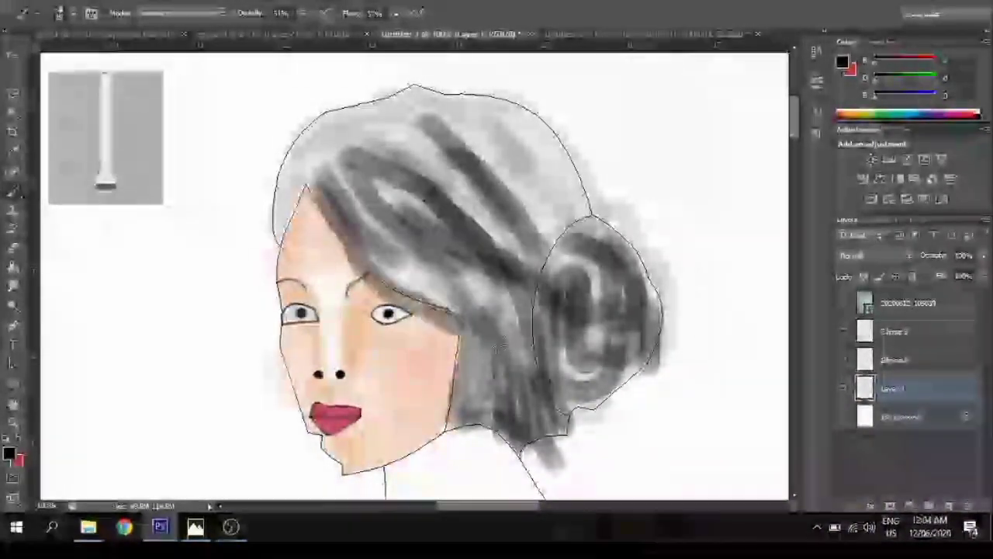